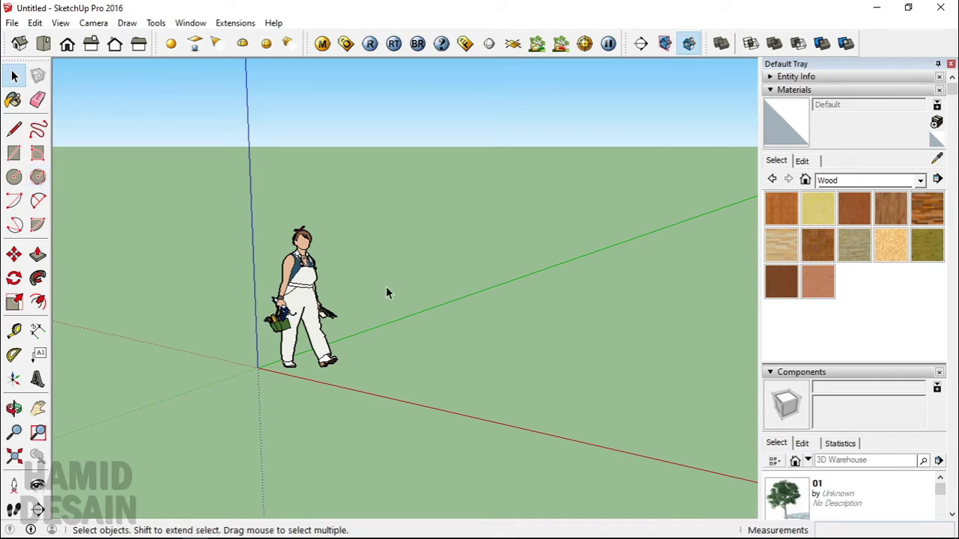
Delete the default human figure from the model and switch to the top view.
key(ctrl+a)
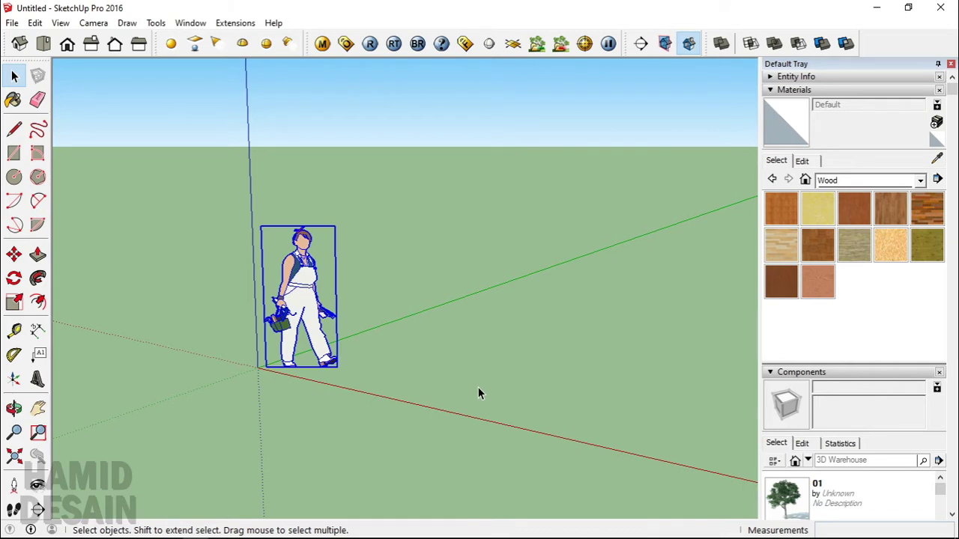
key(Delete)
click(43, 43)
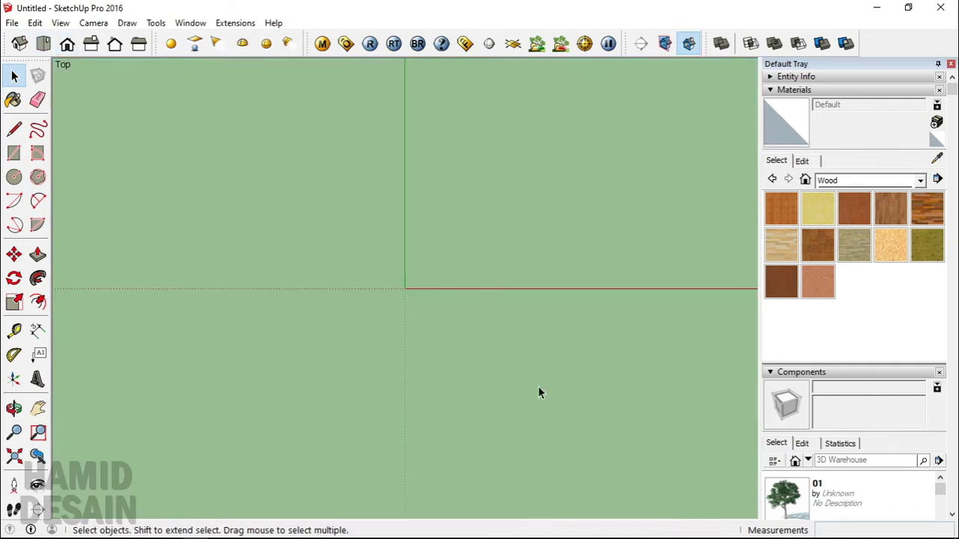
Draw a 180° arc from its centre point with a radius of about 3.56 m, bulging downward across the red axis.
scroll(357, 354, down, 4)
scroll(603, 248, up, 3)
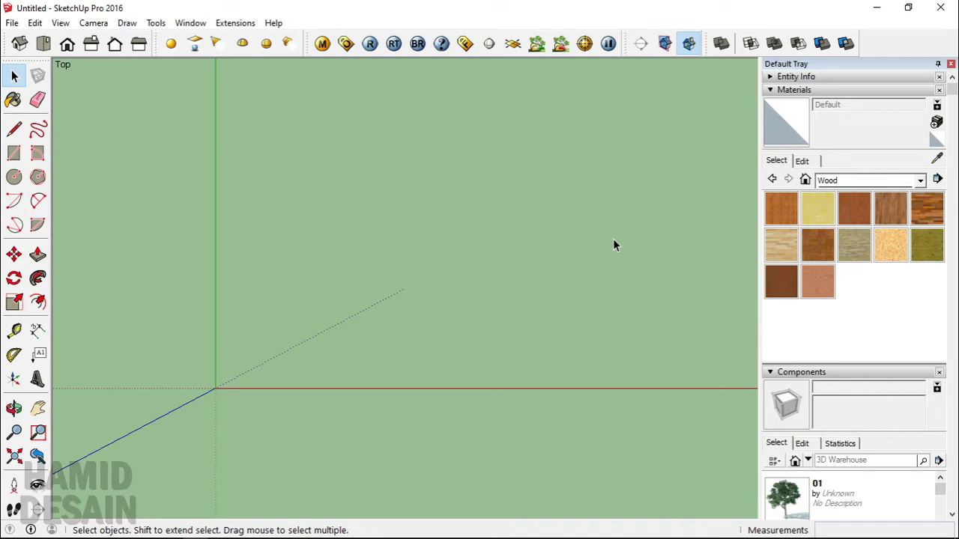
click(14, 201)
click(284, 231)
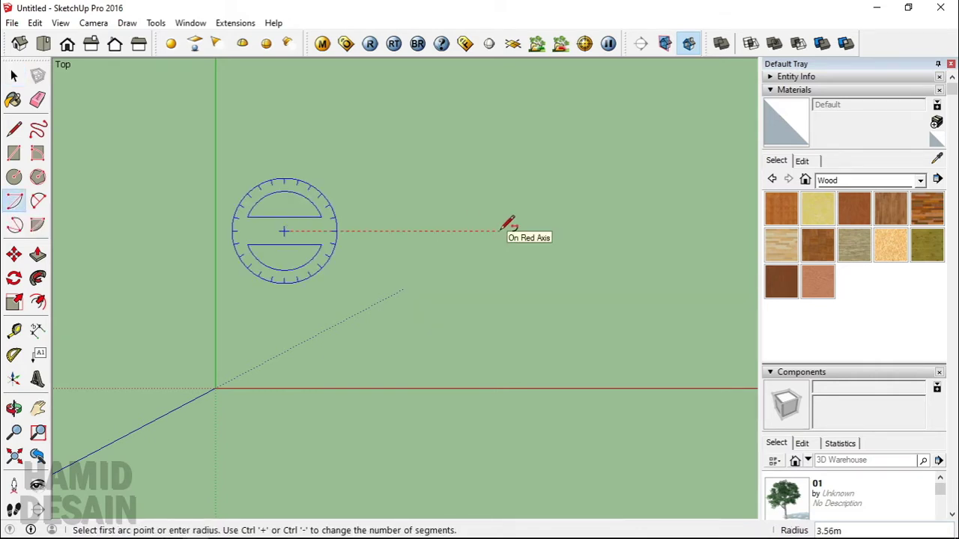
click(499, 231)
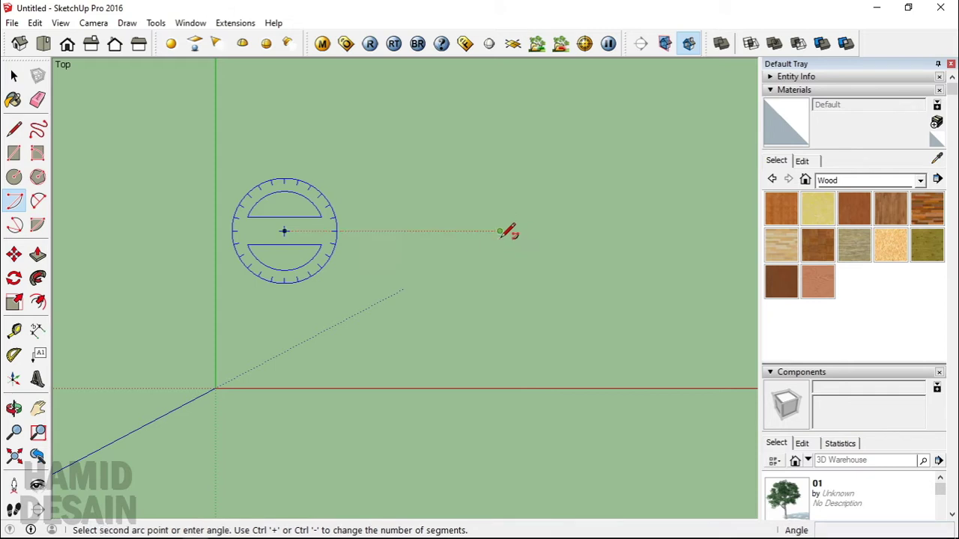
click(211, 230)
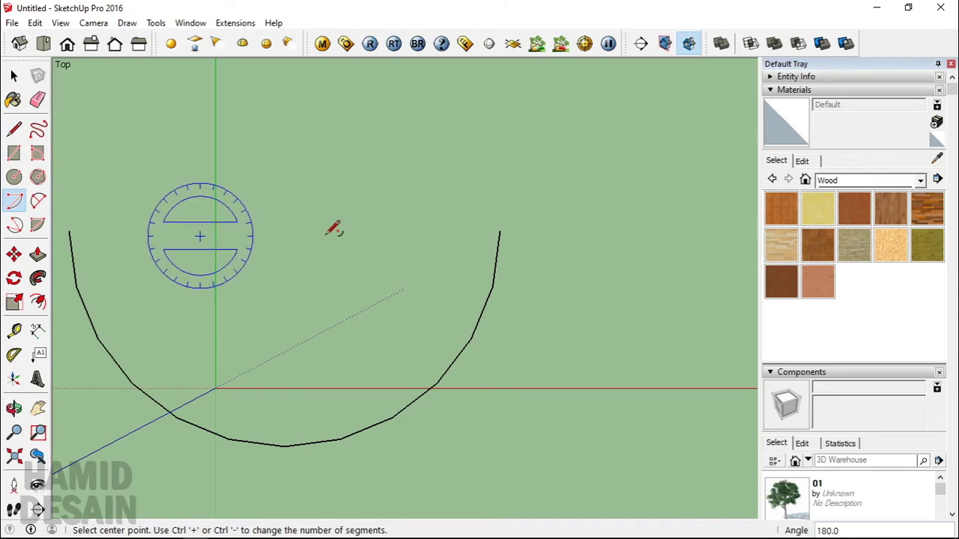
Draw a second, smaller 180° centre-point arc above the first one, also bulging downward.
click(295, 184)
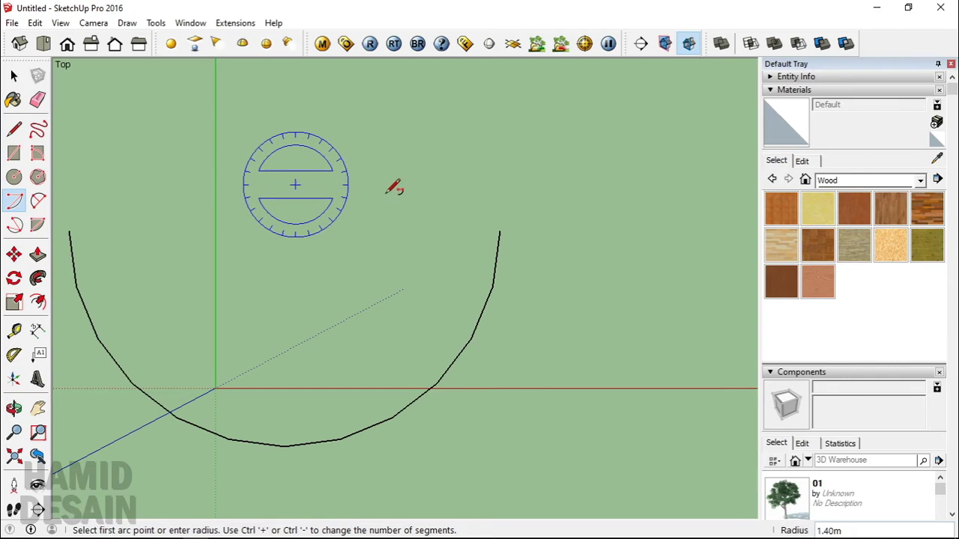
click(465, 184)
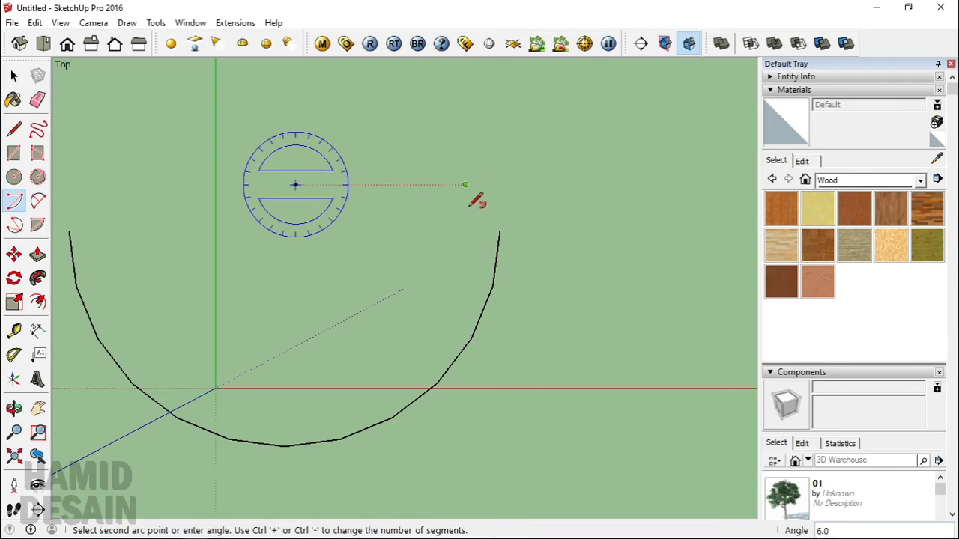
click(210, 181)
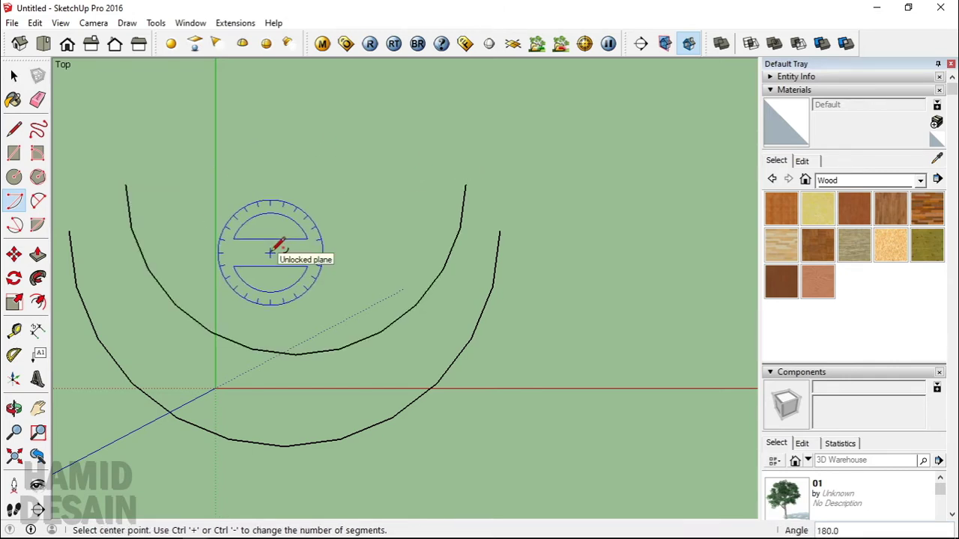
Draw a two-point arc above the two existing arcs, curving upward with a bulge of about 1 m.
click(39, 202)
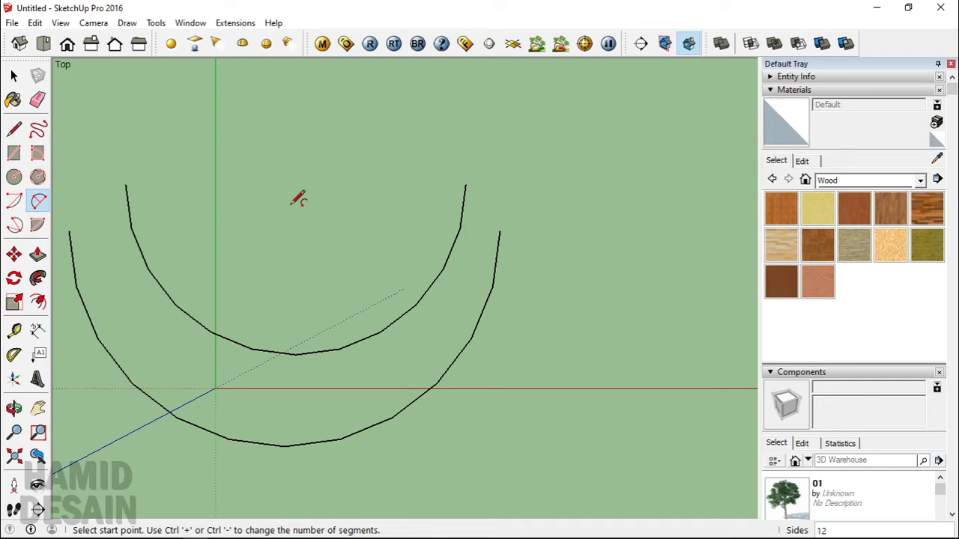
click(208, 178)
click(421, 177)
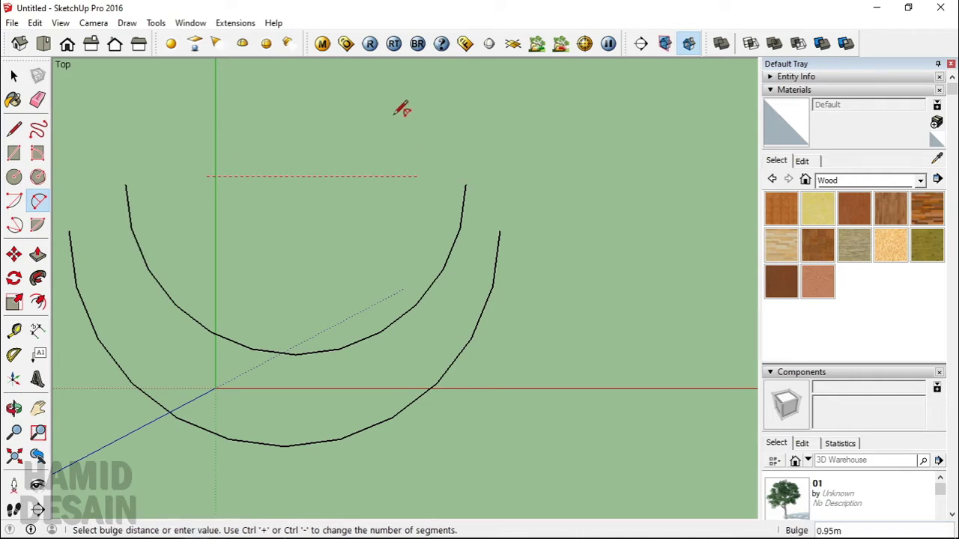
click(397, 111)
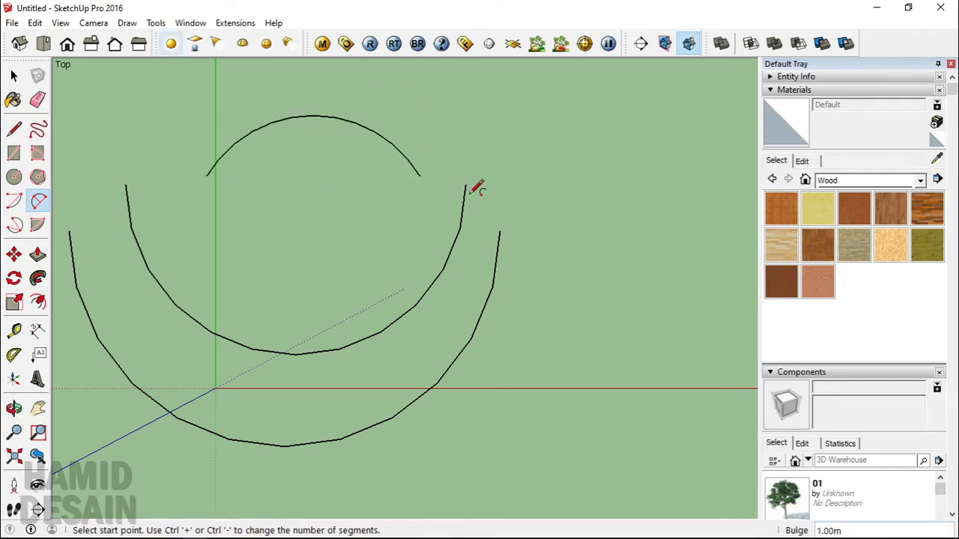
click(42, 204)
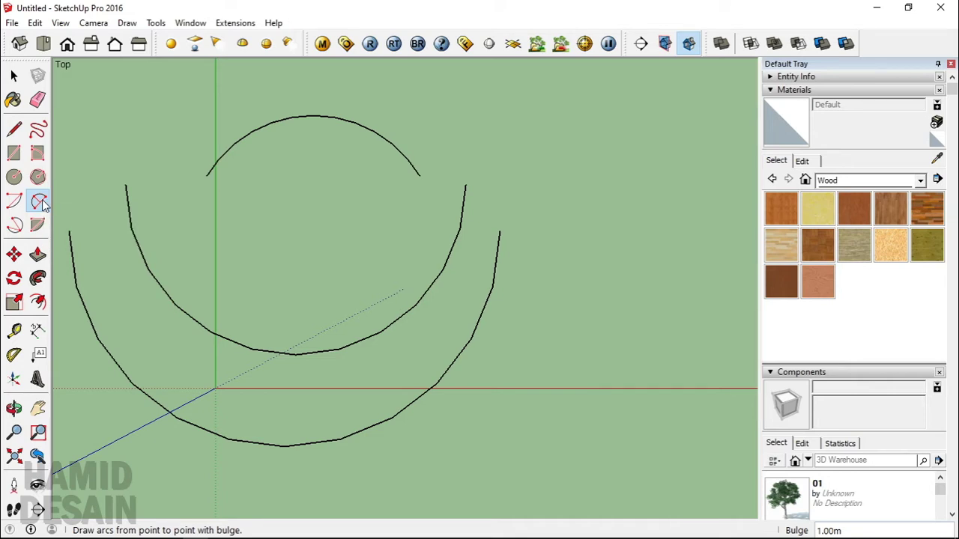
Draw a nearly closed three-point arc of about 327° crossing the two downward arcs.
click(14, 228)
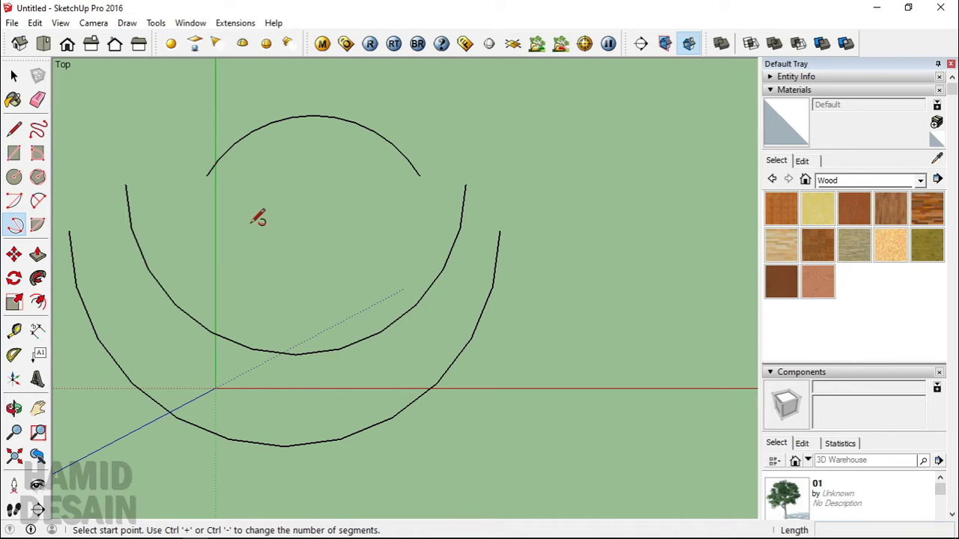
click(250, 224)
click(407, 224)
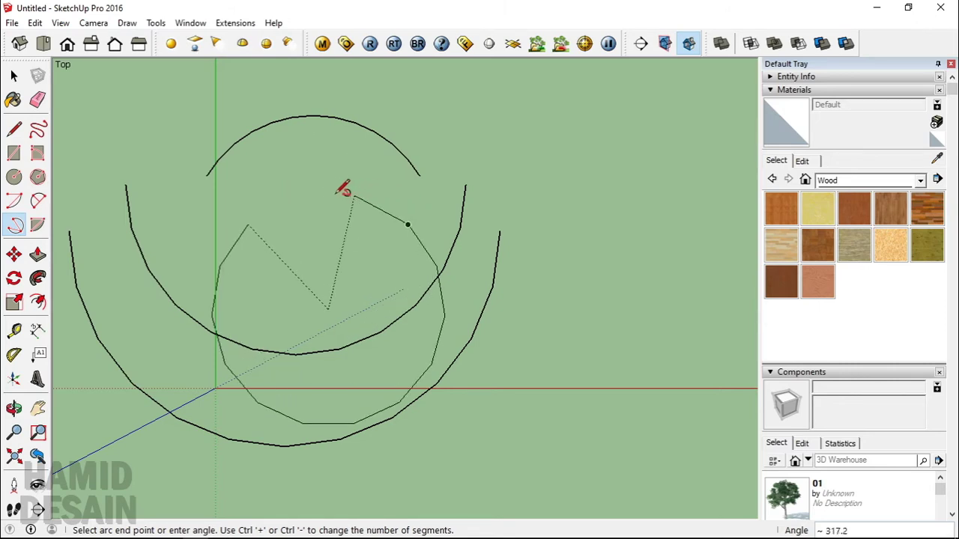
click(317, 196)
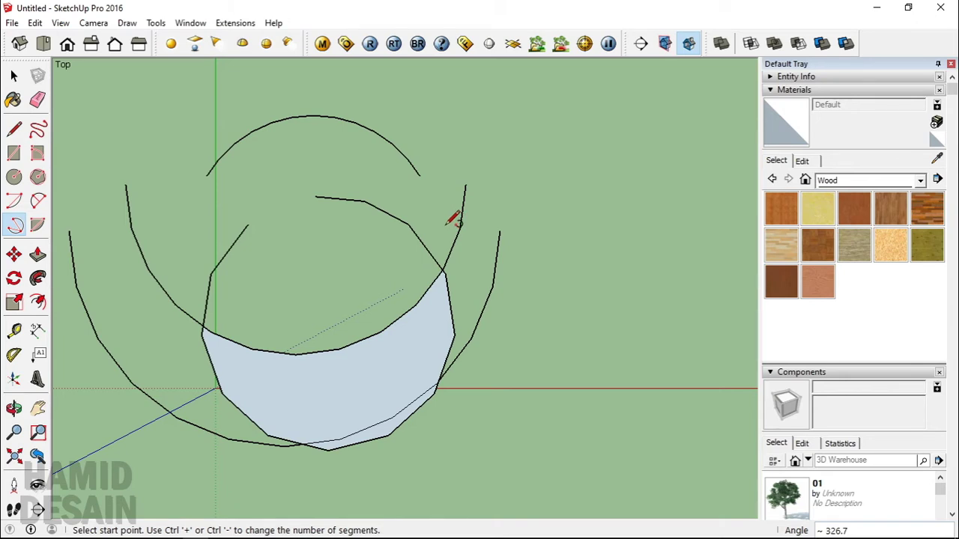
click(7, 229)
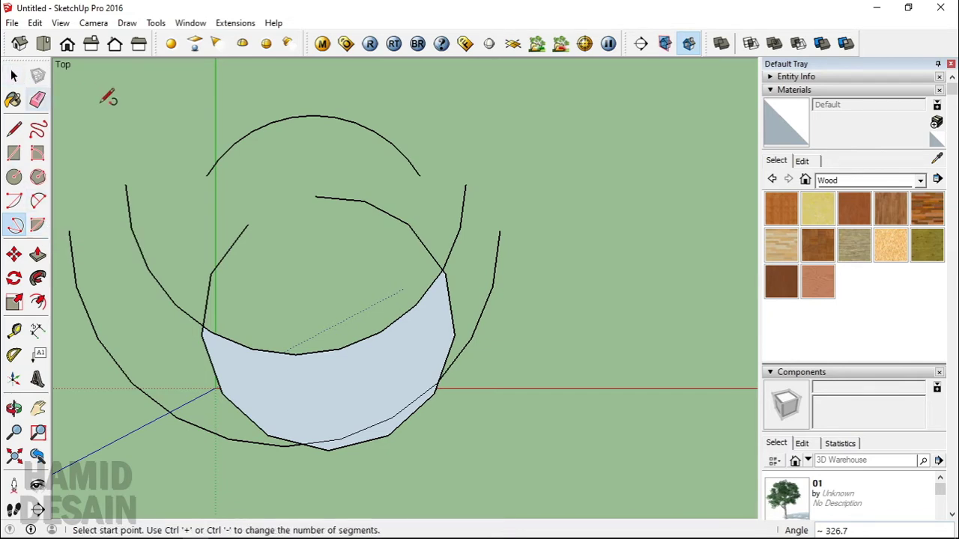
Draw a half-circle with the Pie tool at the upper-left ends of the existing arcs.
click(39, 226)
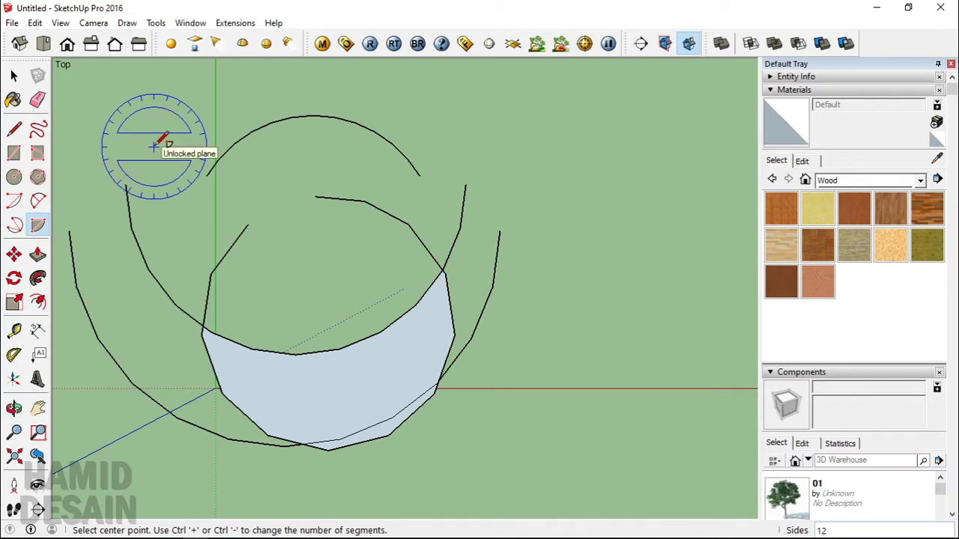
click(153, 148)
click(247, 147)
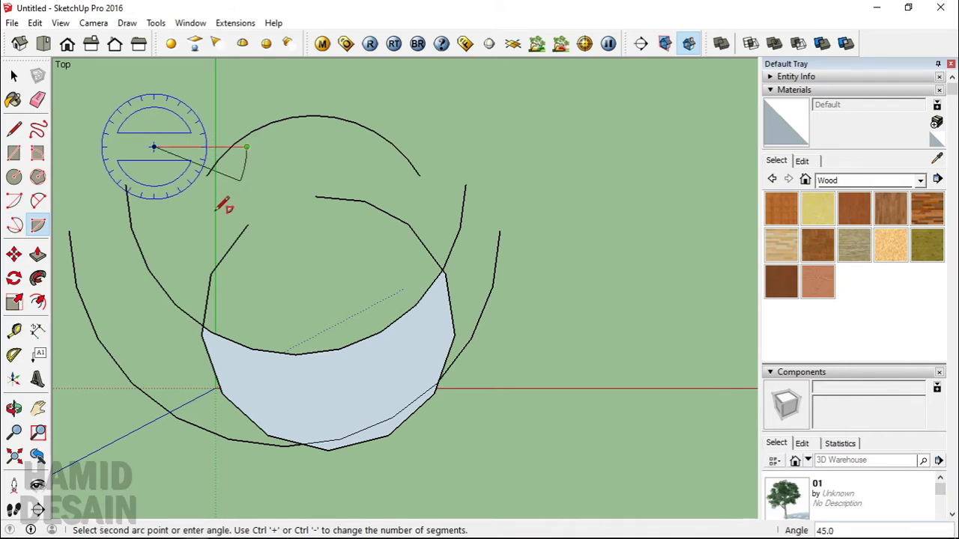
click(106, 147)
scroll(466, 267, down, 1)
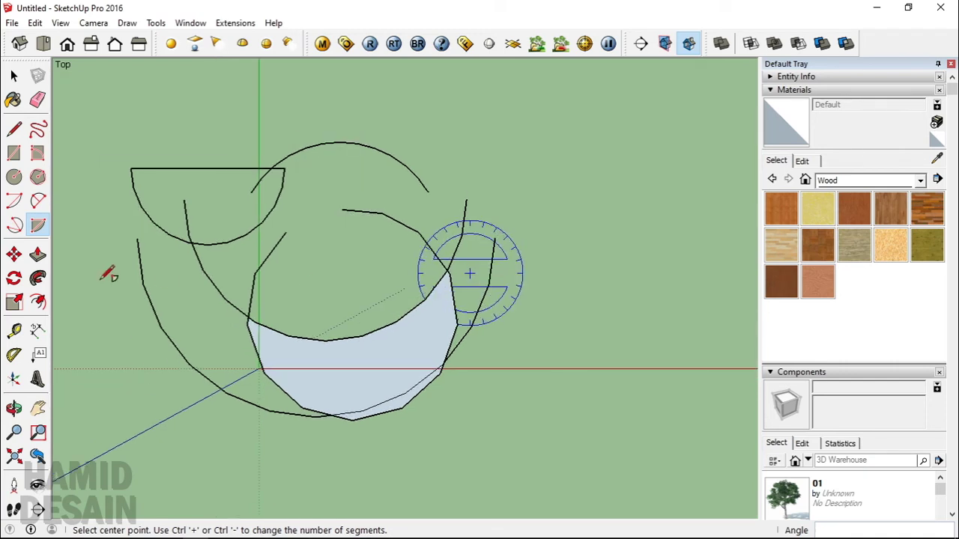
scroll(90, 272, up, 1)
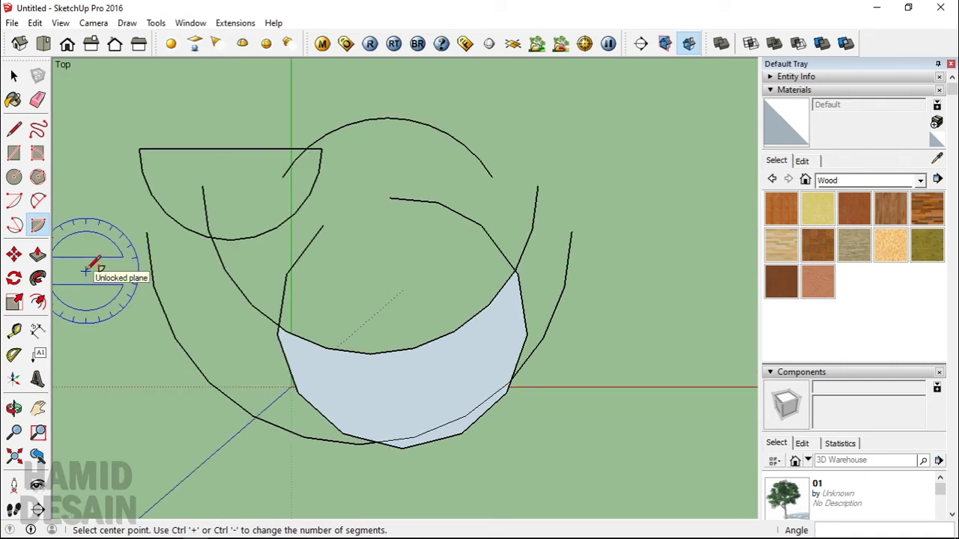
click(39, 229)
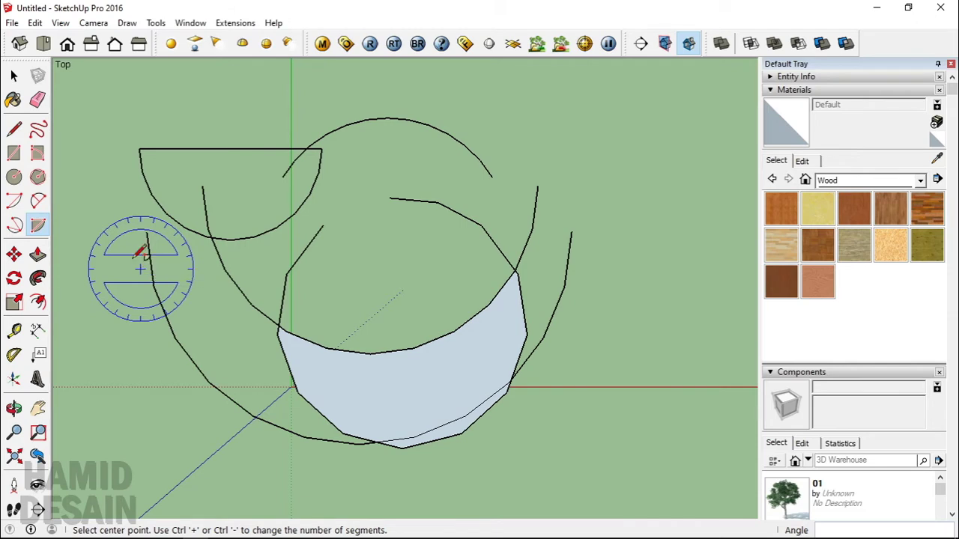
Retrace the straight edge of the half-circle pie with the Line tool, from one endpoint to the other and back.
click(13, 128)
click(140, 147)
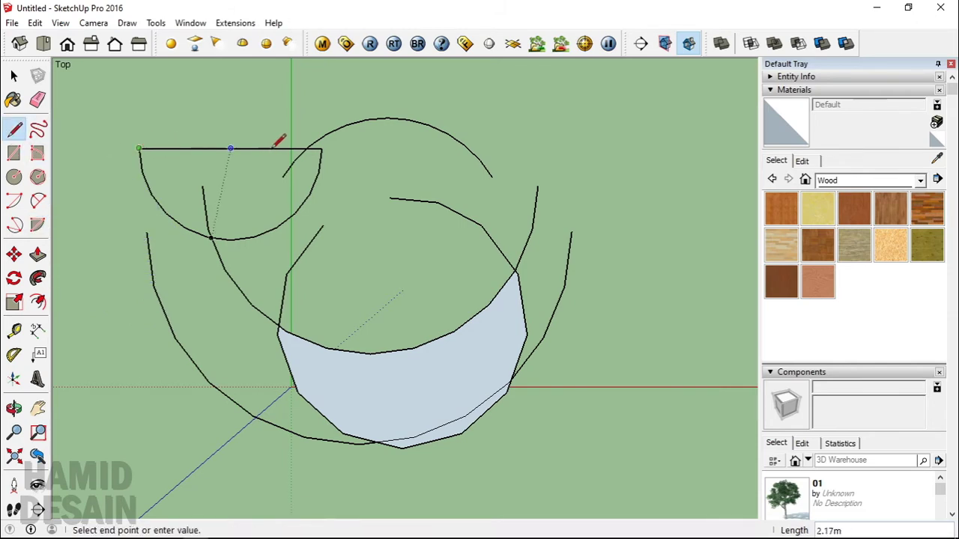
click(321, 149)
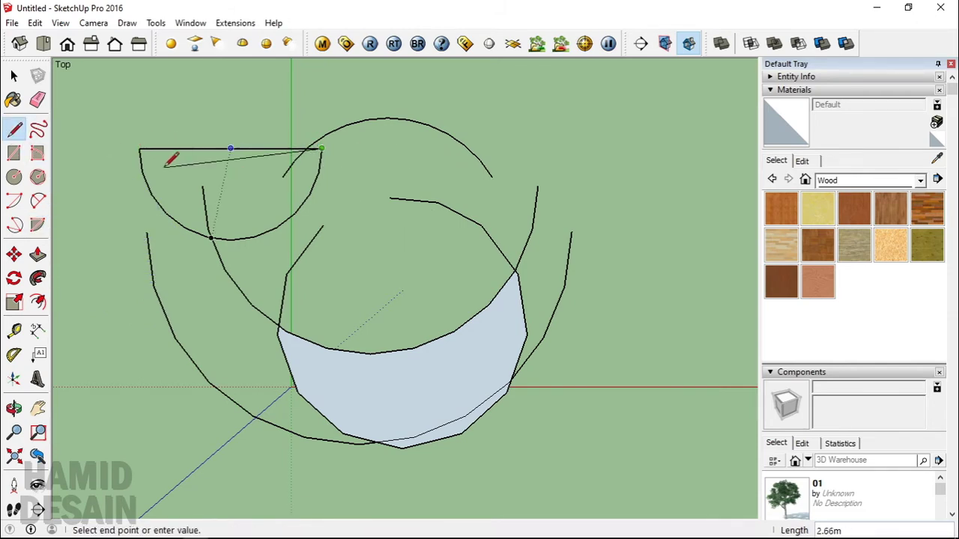
click(140, 149)
Try adding two lines off the pie's plane to form a triangle on its straight edge, and erase those lines.
middle_drag(279, 212, 69, 141)
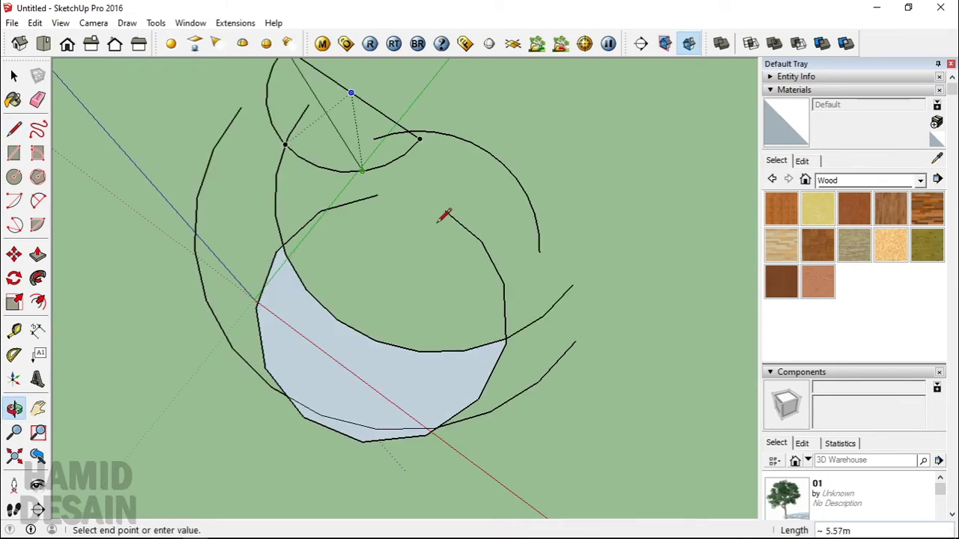
middle_drag(446, 222, 159, 125)
scroll(530, 151, up, 1)
scroll(535, 142, up, 1)
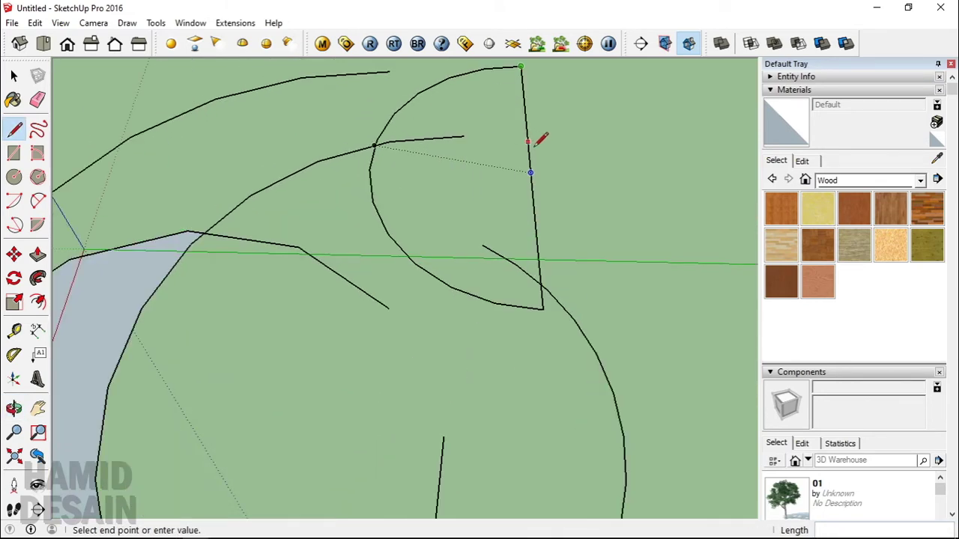
middle_drag(535, 143, 431, 269)
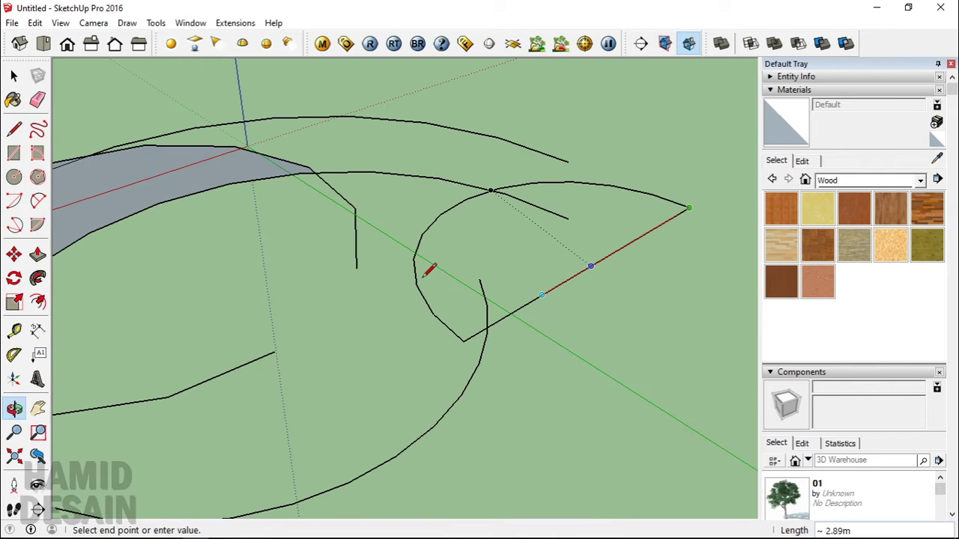
click(463, 341)
click(469, 266)
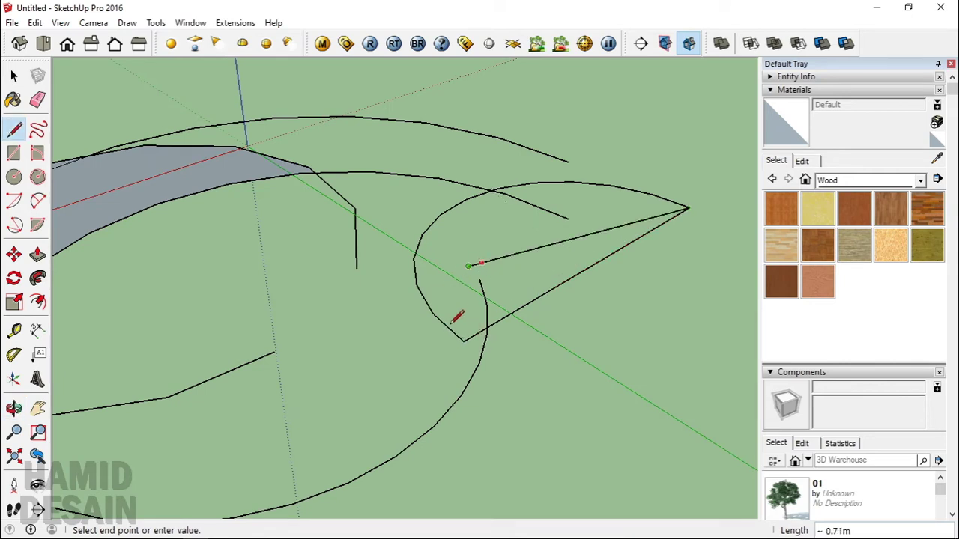
click(464, 340)
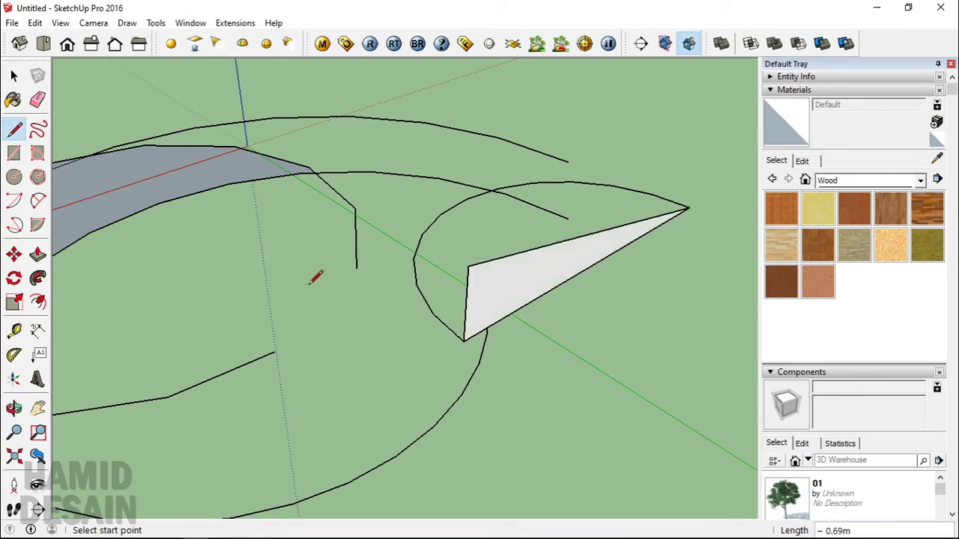
click(37, 99)
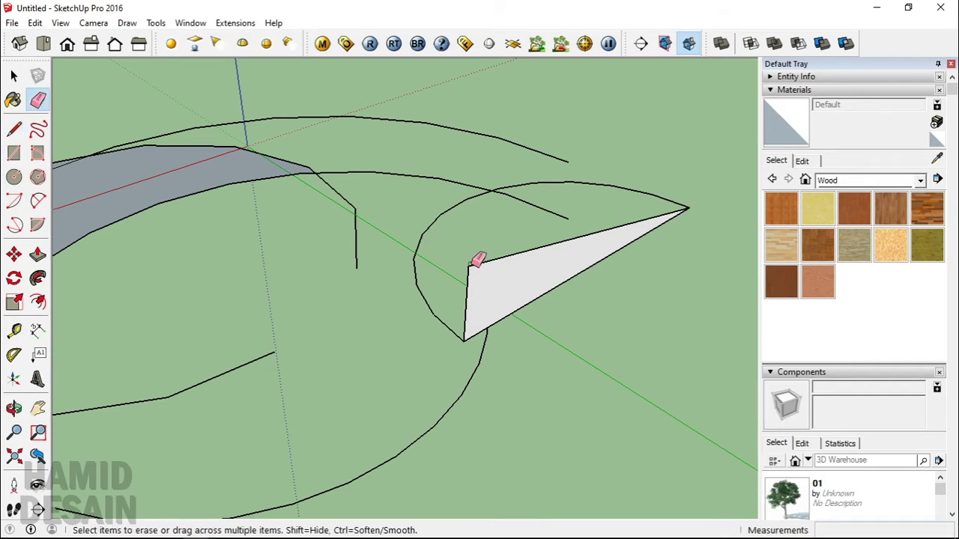
drag(470, 267, 479, 258)
Erase the arcs crossing the half-circle pie and the loose arc tail between it and the crescent face.
scroll(514, 272, down, 2)
drag(428, 212, 430, 213)
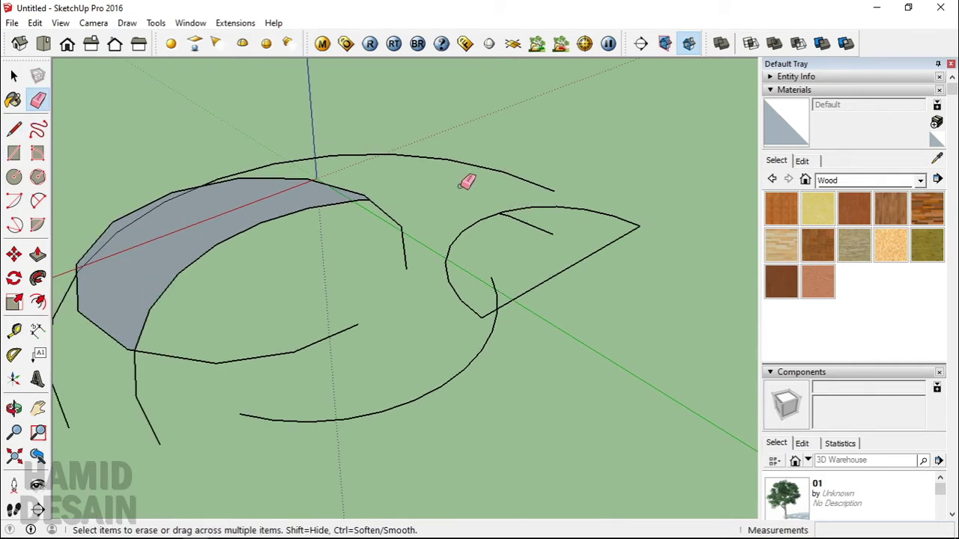
drag(537, 194, 542, 185)
click(534, 228)
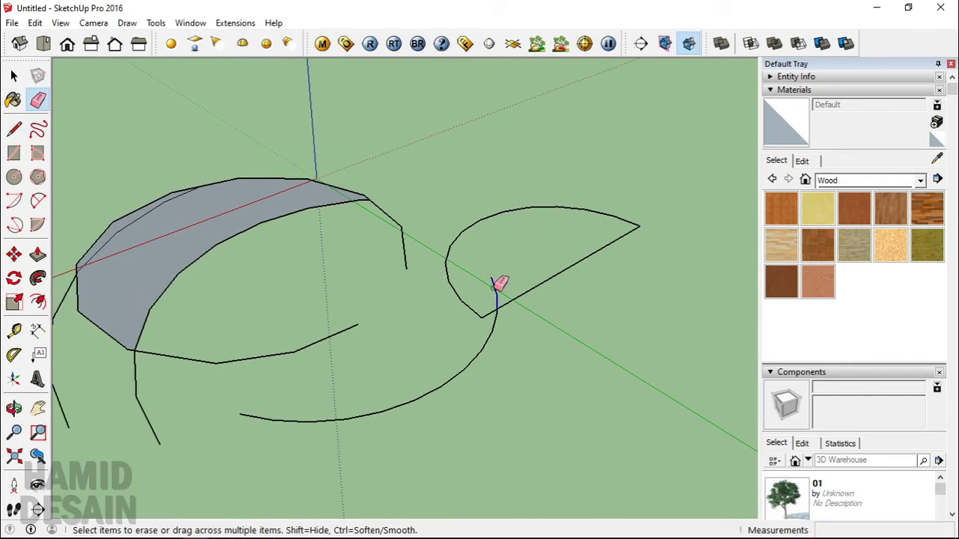
mouse_move(498, 317)
mouse_down()
mouse_move(347, 357)
mouse_move(337, 330)
mouse_move(409, 248)
mouse_up()
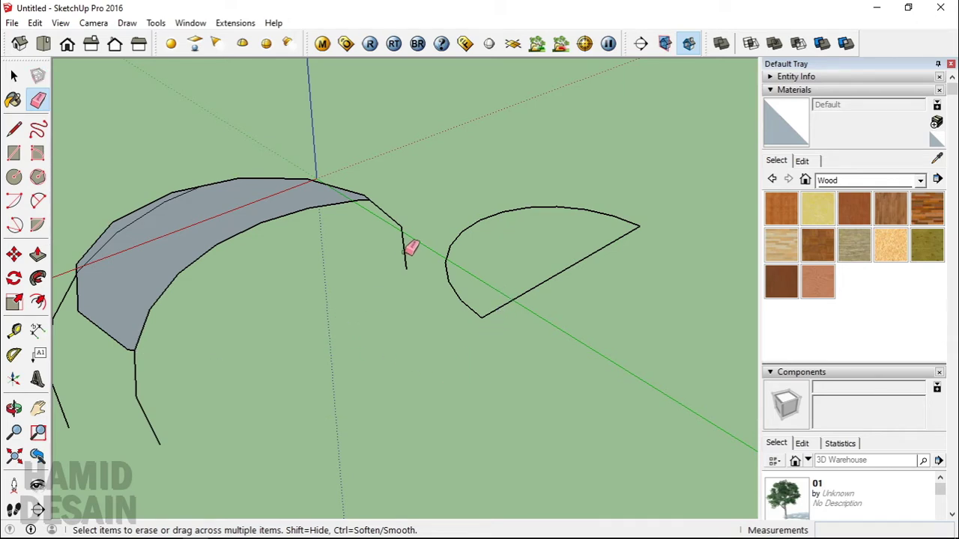
click(405, 247)
mouse_move(409, 221)
middle_down()
mouse_move(499, 293)
mouse_move(645, 313)
mouse_move(633, 307)
middle_up()
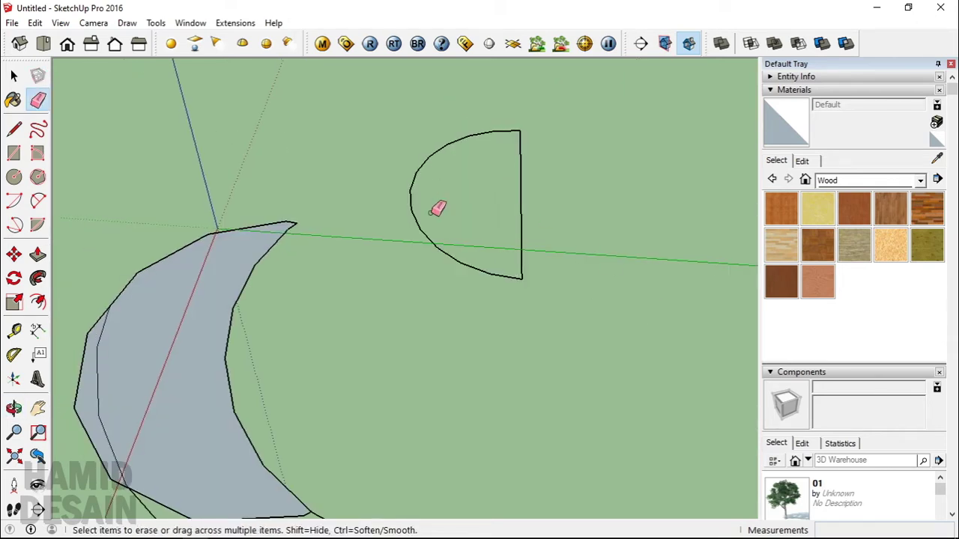
Reshape the half-circle with the Move tool by moving its lower corner about 2.43 m outward and back inward past its starting position.
click(14, 255)
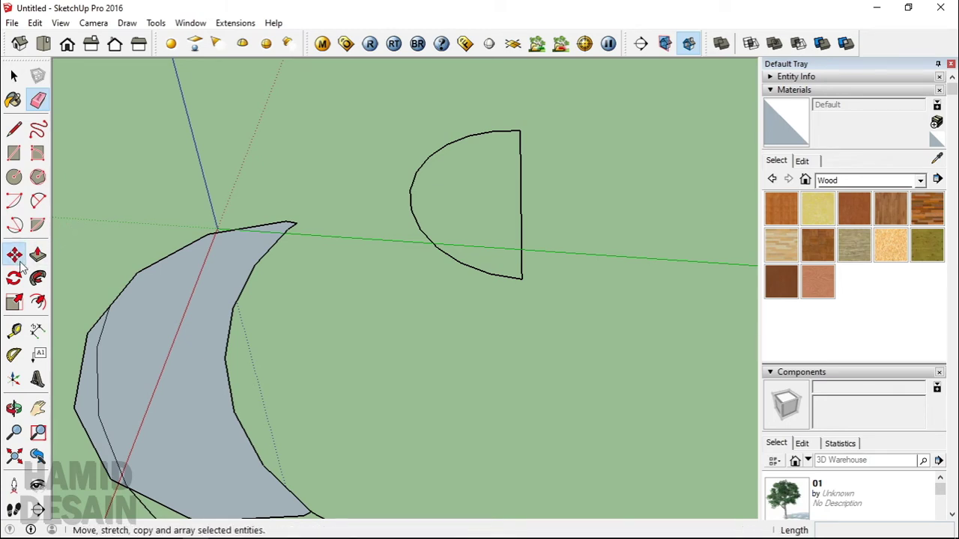
click(520, 278)
click(673, 290)
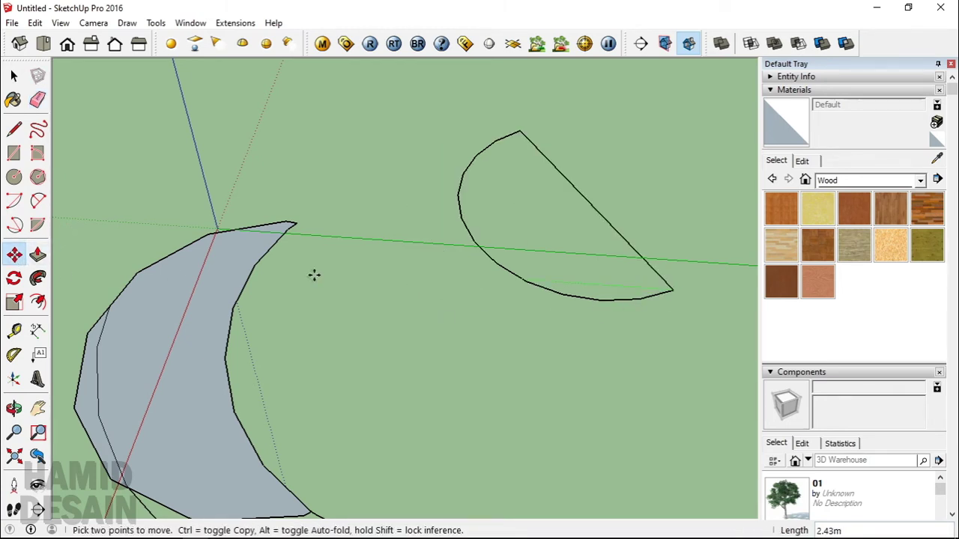
click(488, 281)
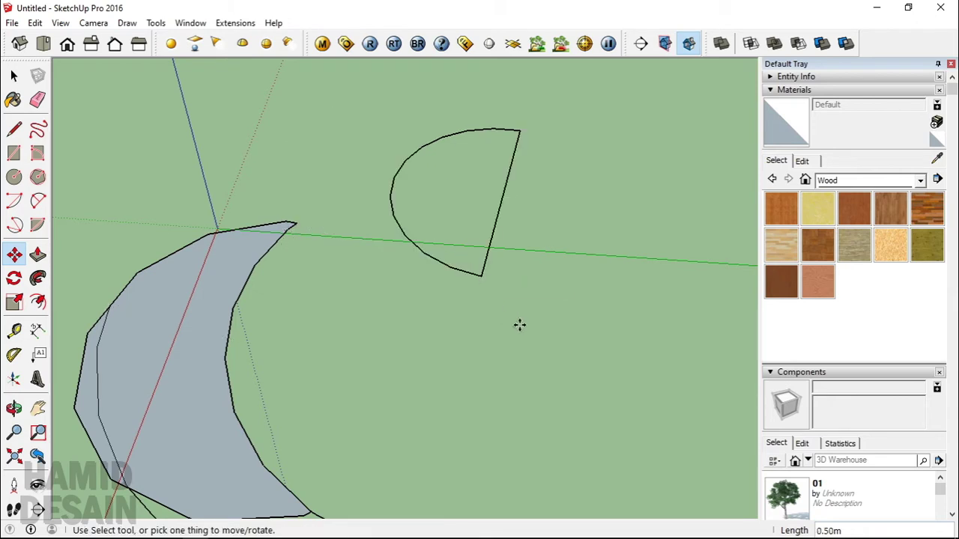
Extrude the large crescent face upward about 2.38 m with Push/Pull.
scroll(447, 158, down, 1)
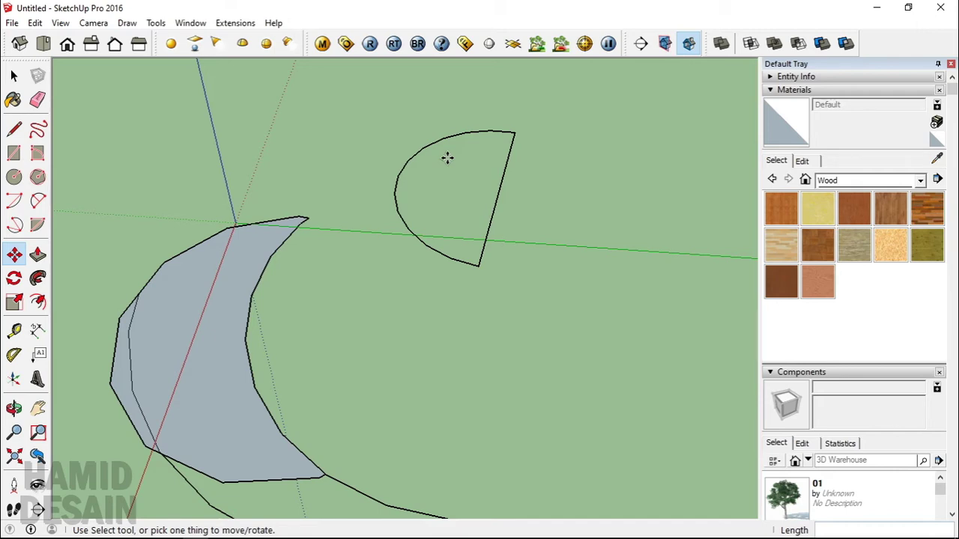
click(39, 256)
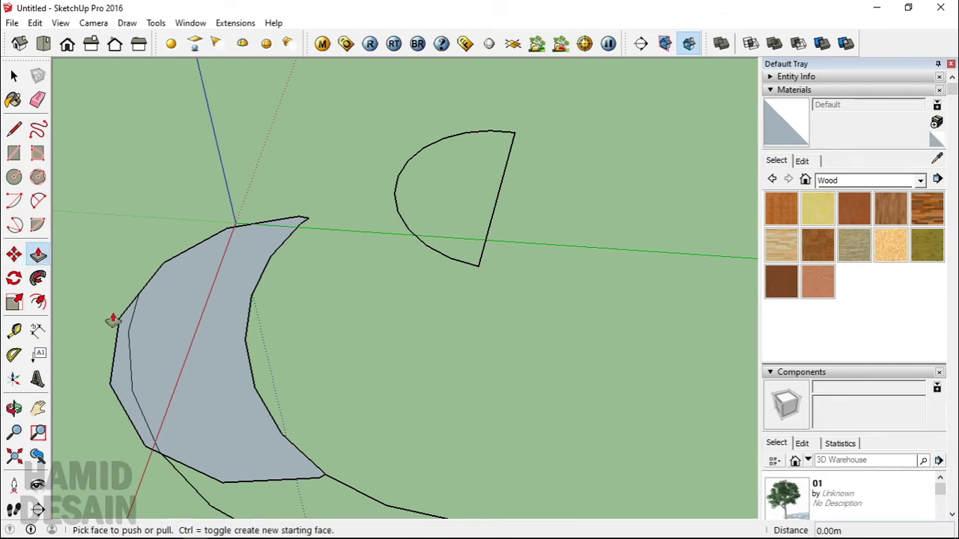
click(188, 362)
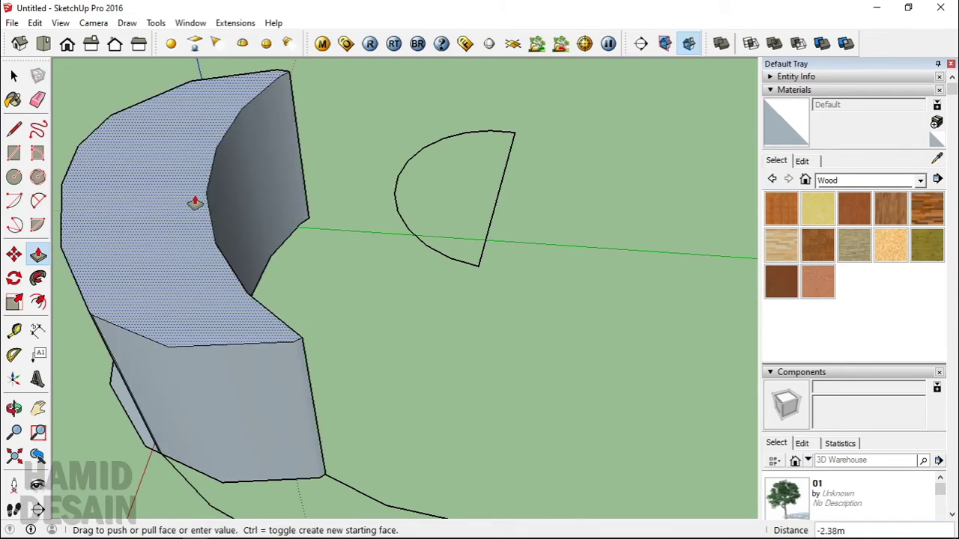
click(193, 203)
Push the crescent block's top face down about 0.59 m and lower it again by about 0.20 m.
middle_drag(278, 405, 522, 335)
middle_drag(252, 398, 159, 394)
scroll(611, 328, down, 2)
middle_drag(282, 258, 386, 244)
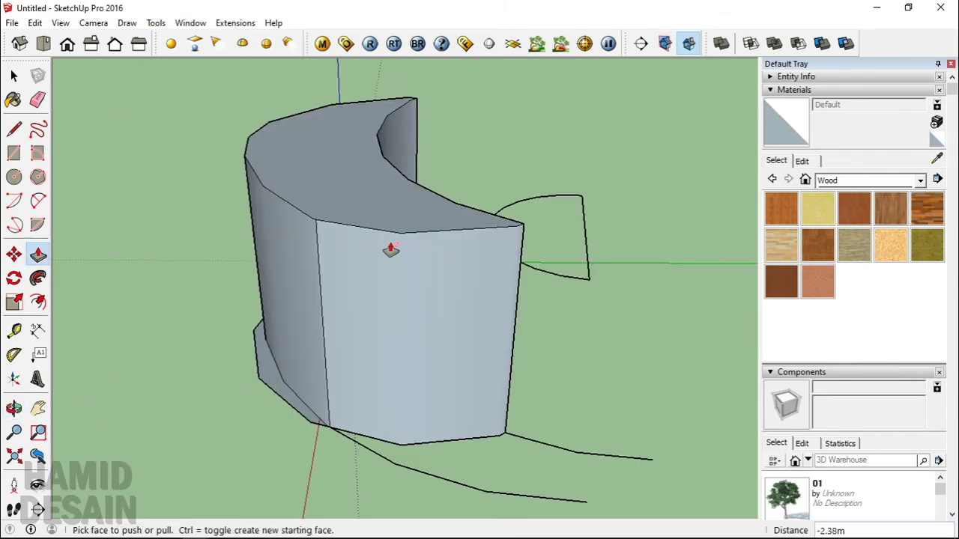
click(353, 176)
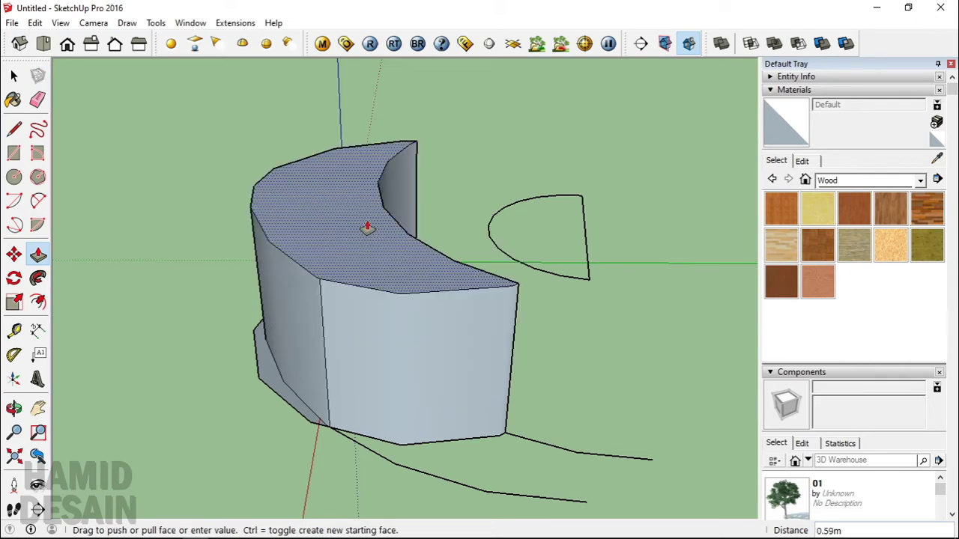
click(367, 228)
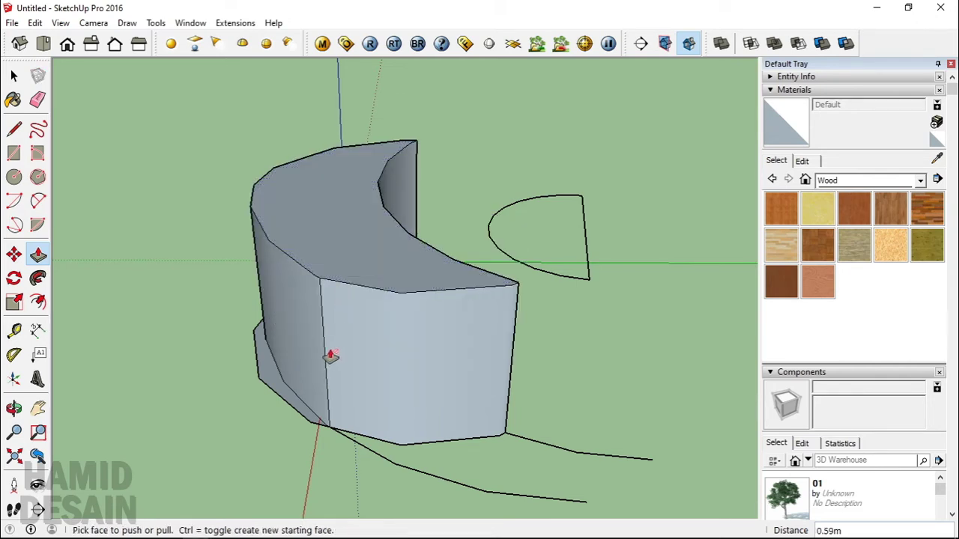
click(343, 180)
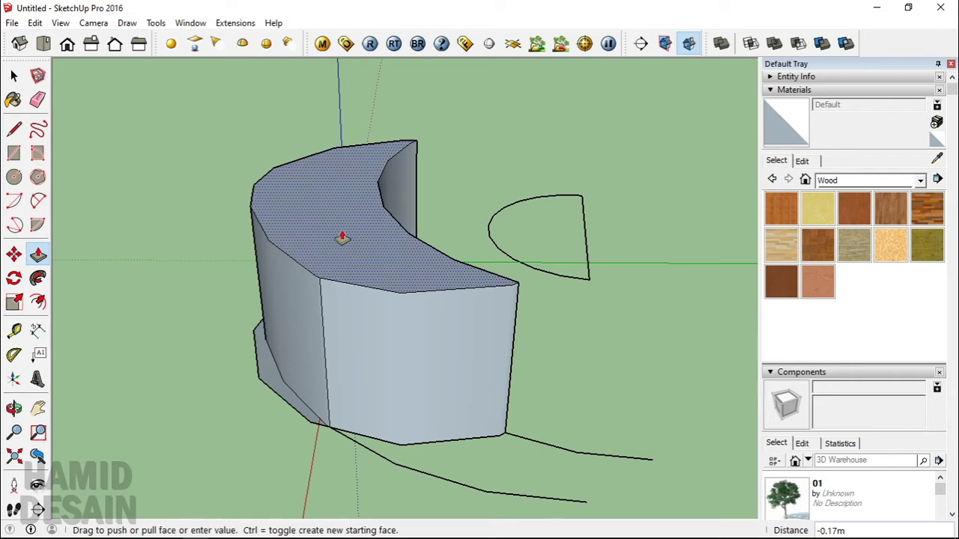
click(364, 278)
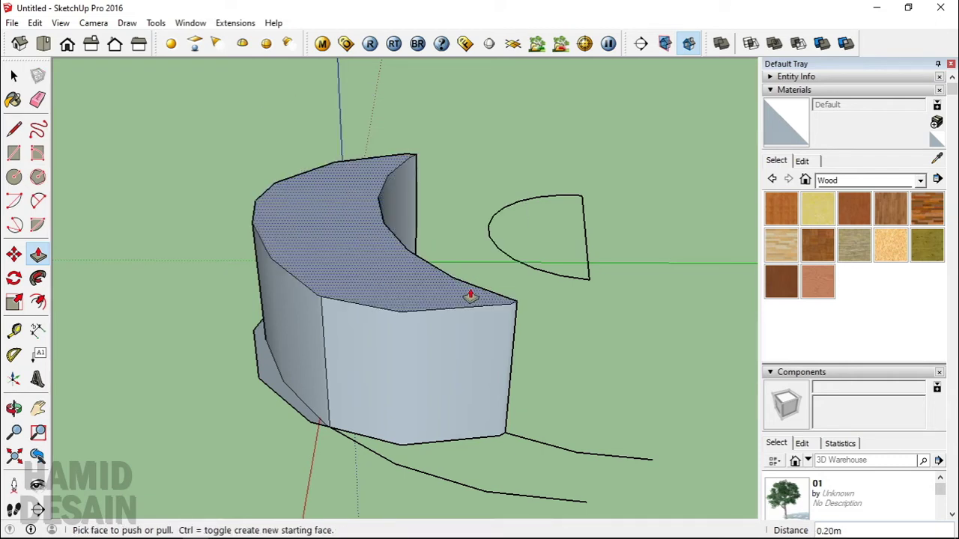
Rotate the connected edges at the crescent block's front top corner about 270 degrees, using that corner as the rotation centre.
middle_drag(342, 342, 228, 343)
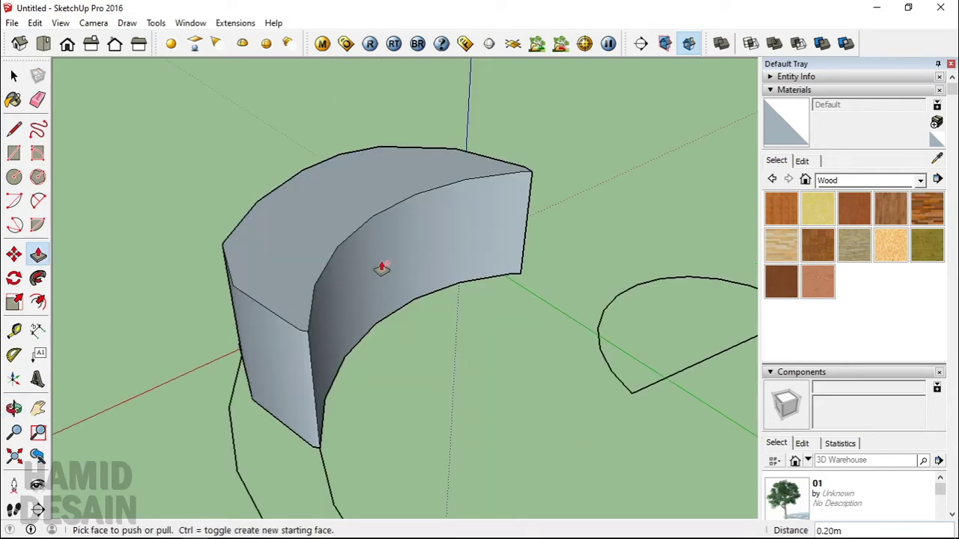
click(14, 76)
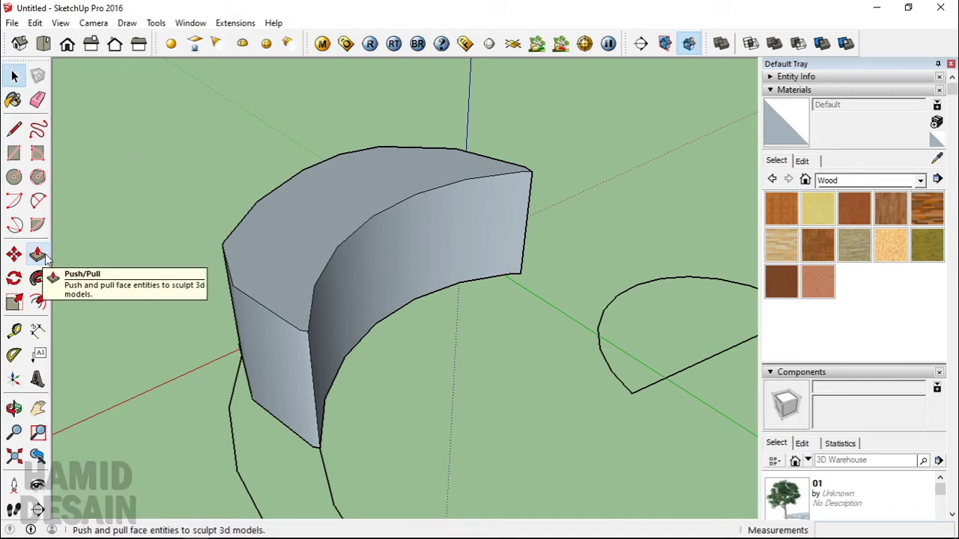
middle_drag(414, 267, 536, 266)
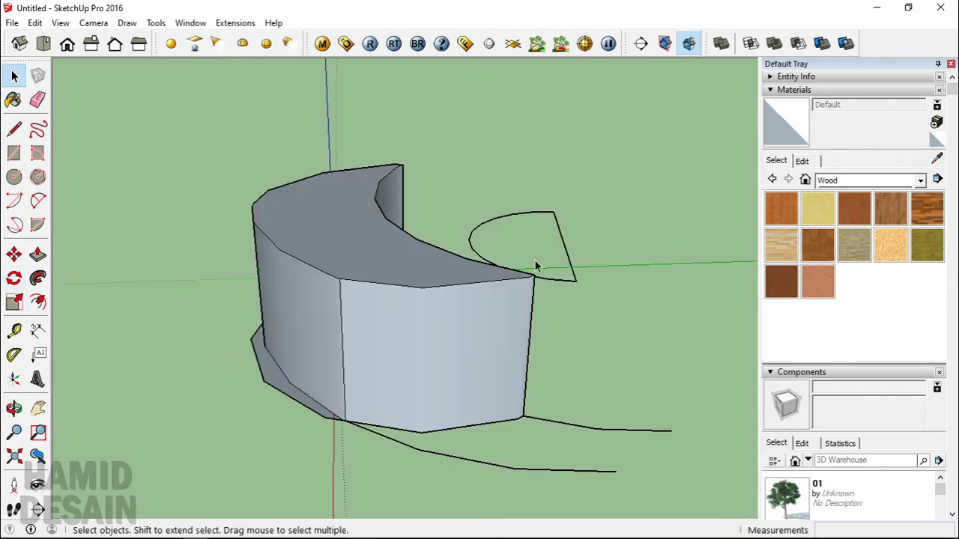
scroll(45, 291, down, 2)
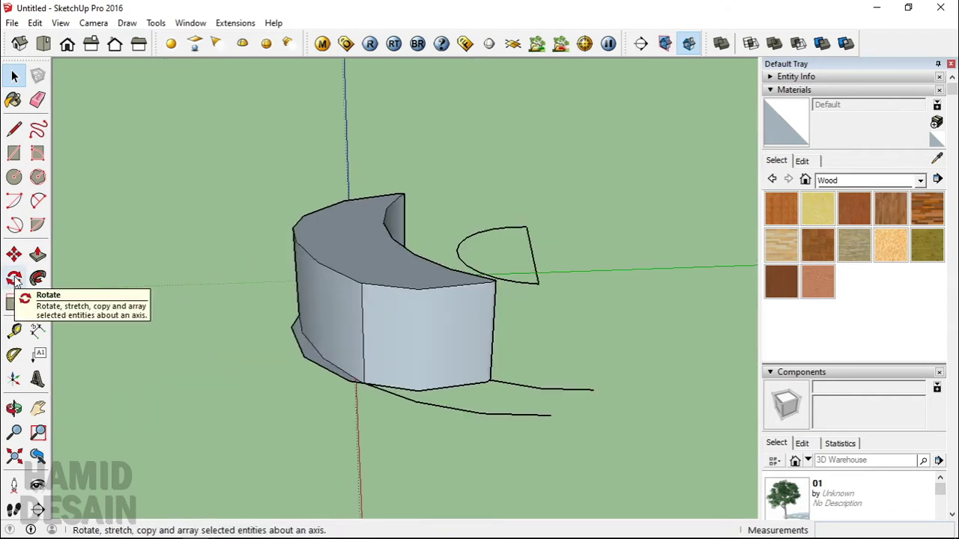
click(14, 279)
click(360, 285)
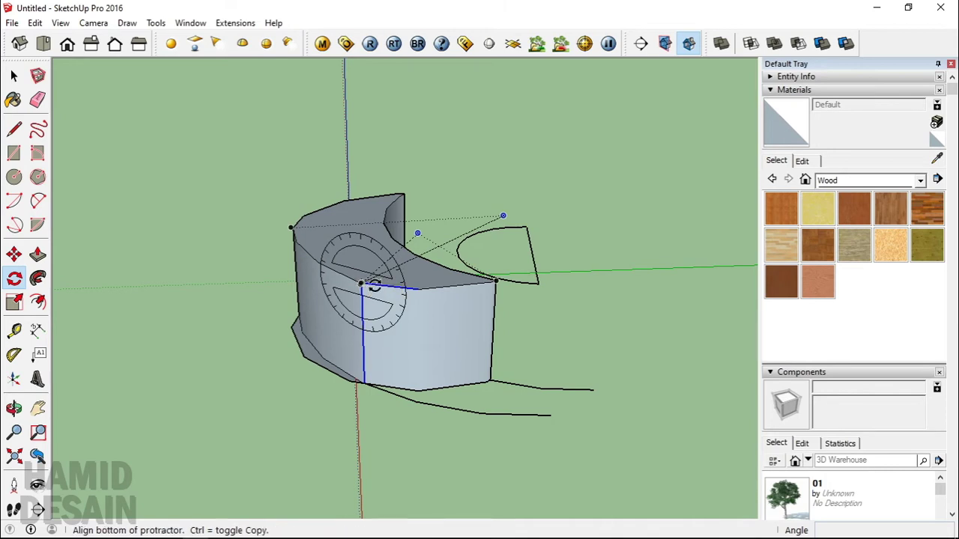
click(418, 291)
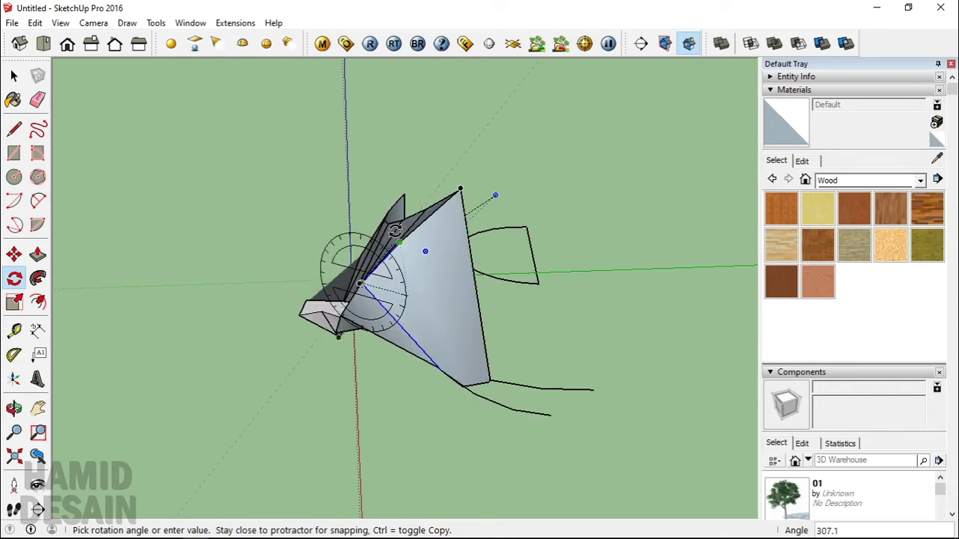
key(Escape)
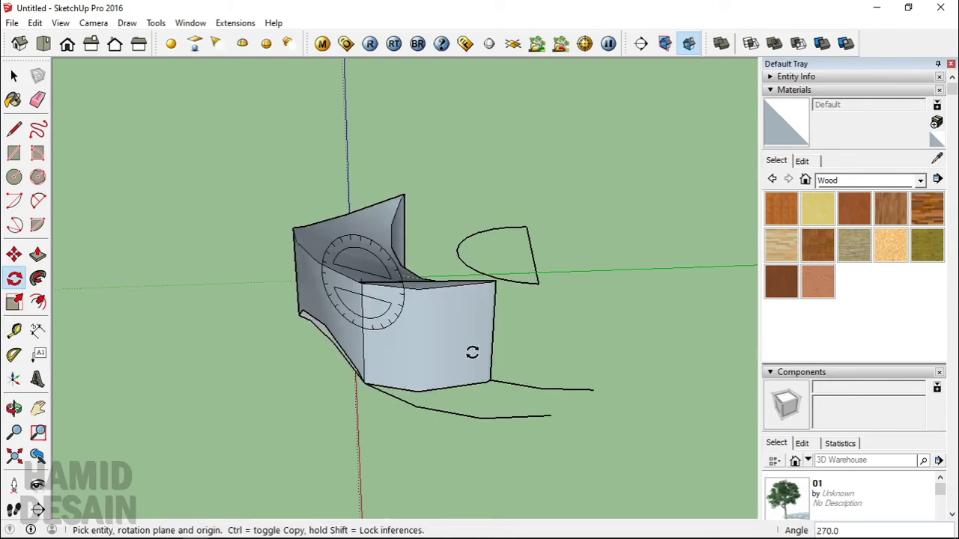
Select and delete all geometry in the model.
click(8, 78)
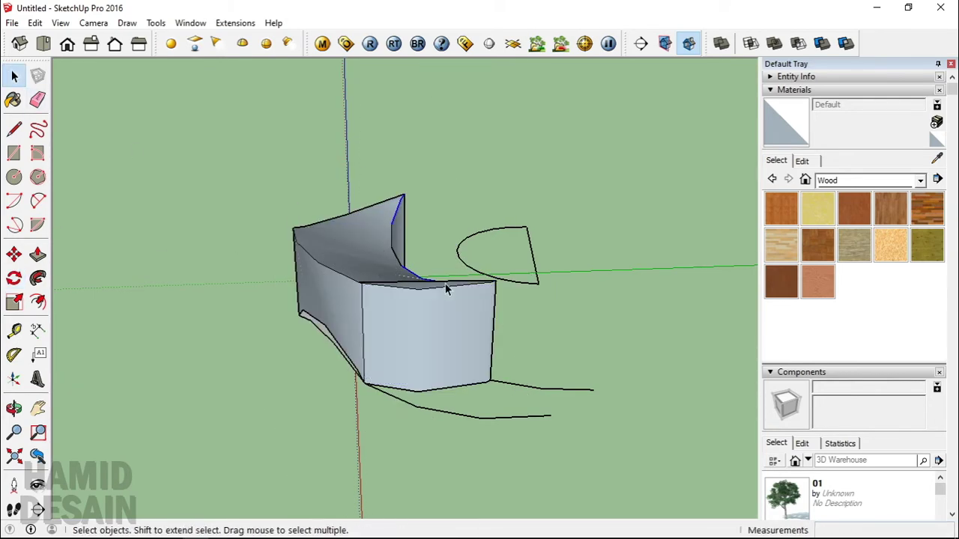
key(ctrl+a)
key(Delete)
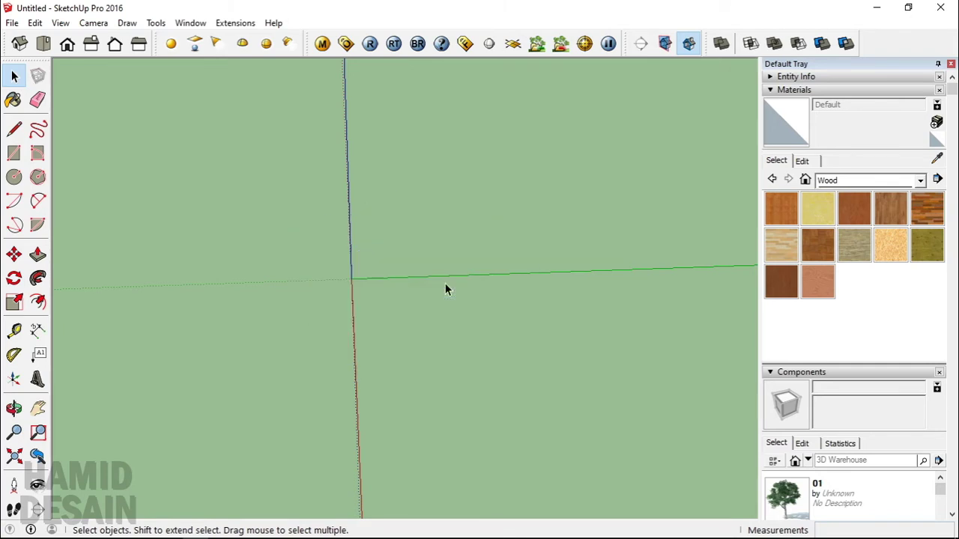
Draw a two-segment path with one line on the ground roughly parallel to the green axis and a vertical line rising from its end.
click(37, 279)
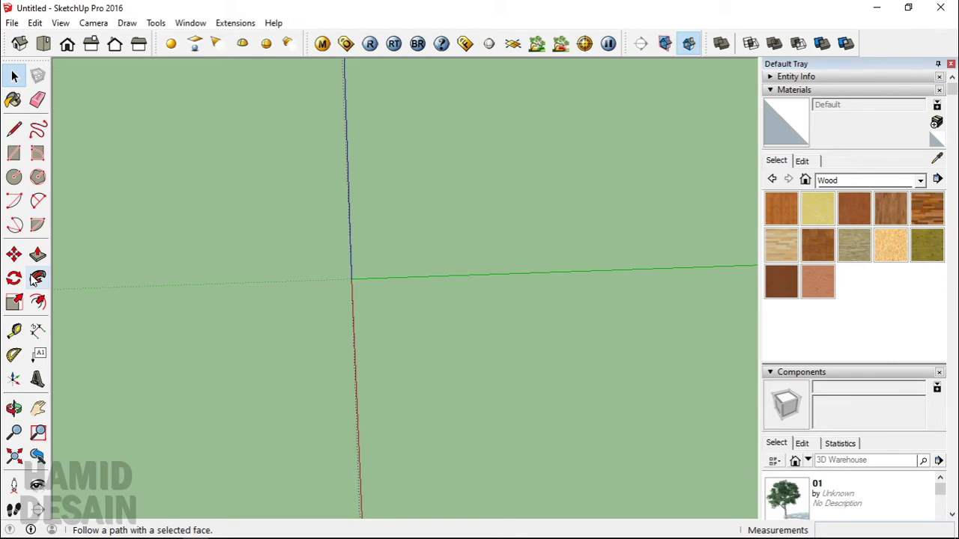
middle_drag(378, 361, 511, 366)
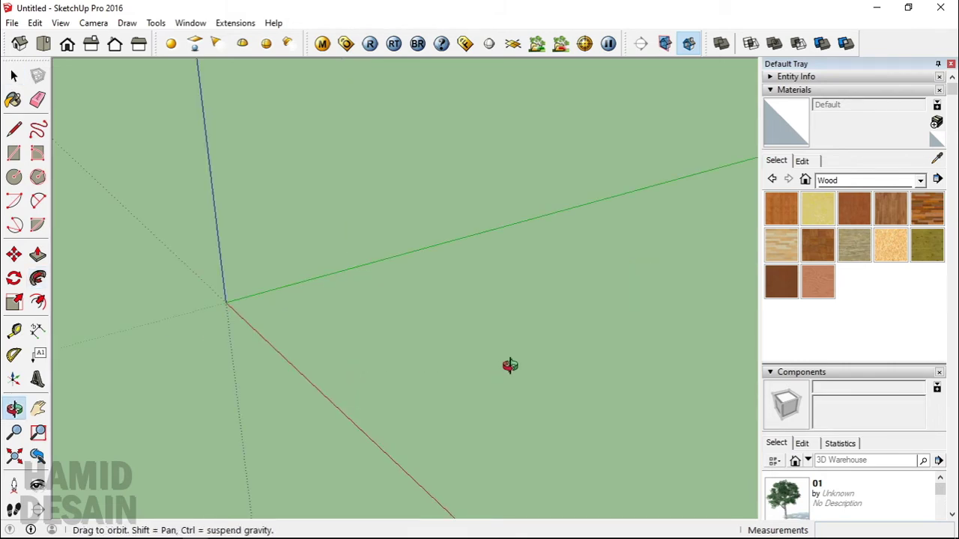
scroll(360, 305, up, 2)
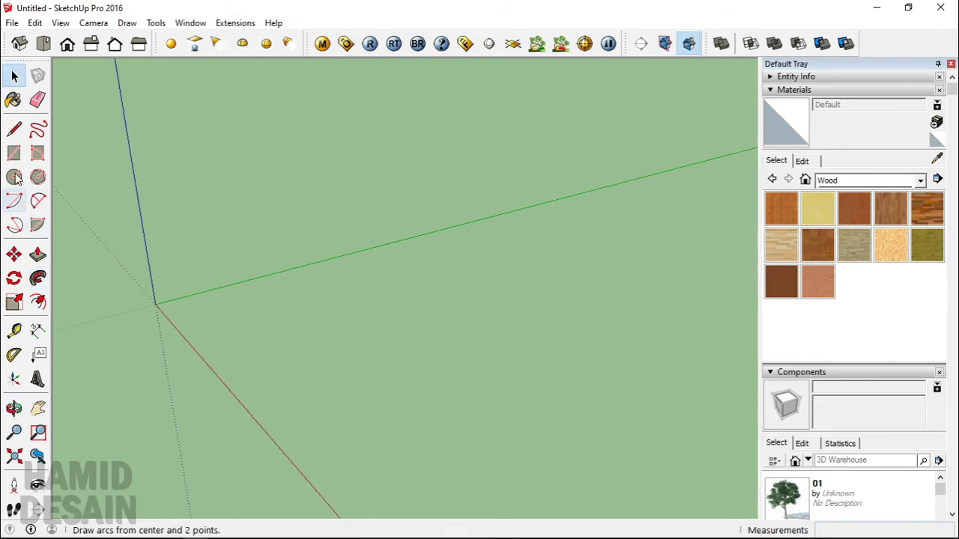
click(13, 129)
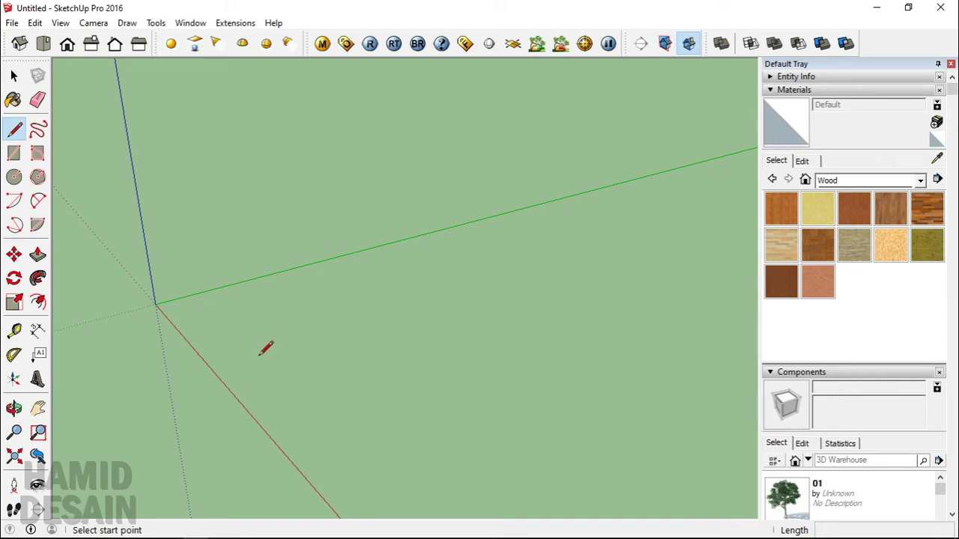
click(259, 355)
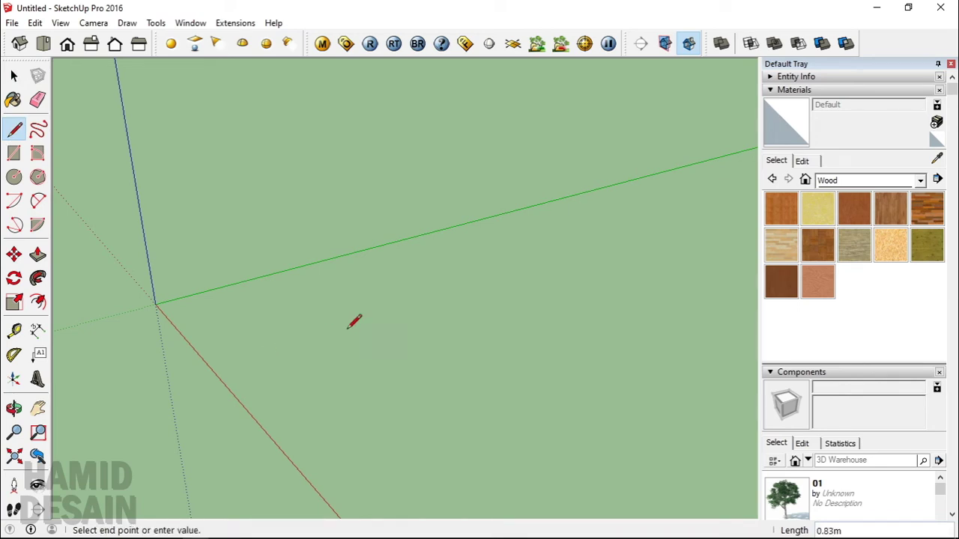
click(443, 298)
click(446, 128)
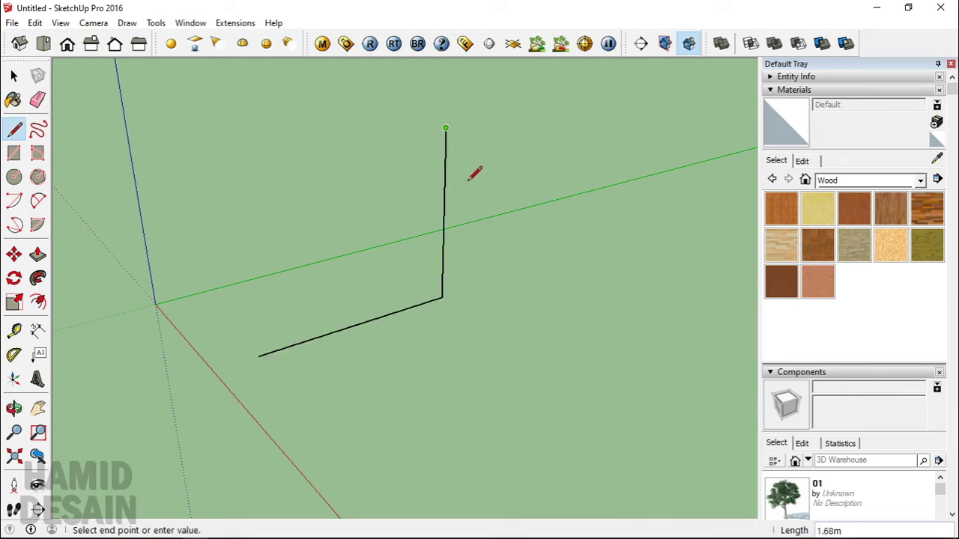
key(Escape)
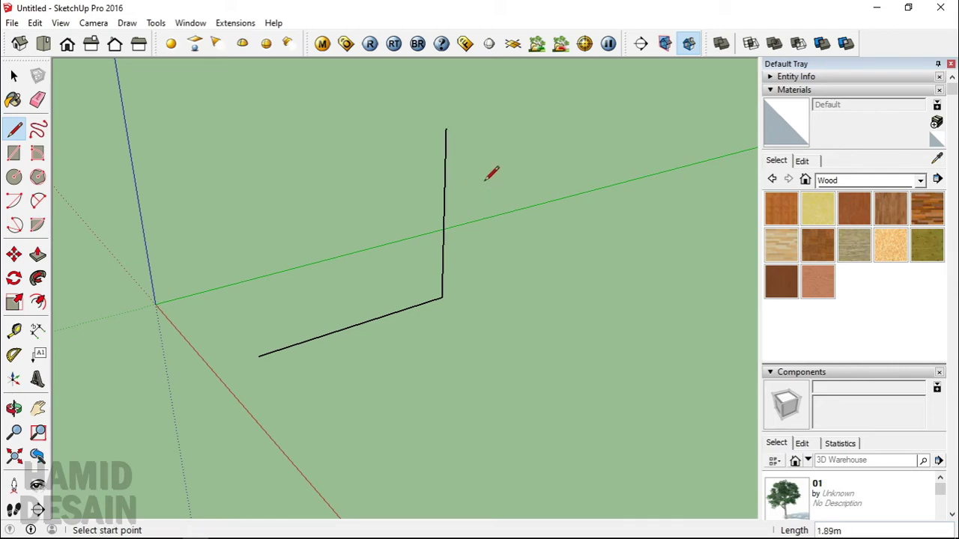
Draw a small 24-sided circle centred on the ground line's free end and facing along the green axis, as a sweep profile.
click(13, 178)
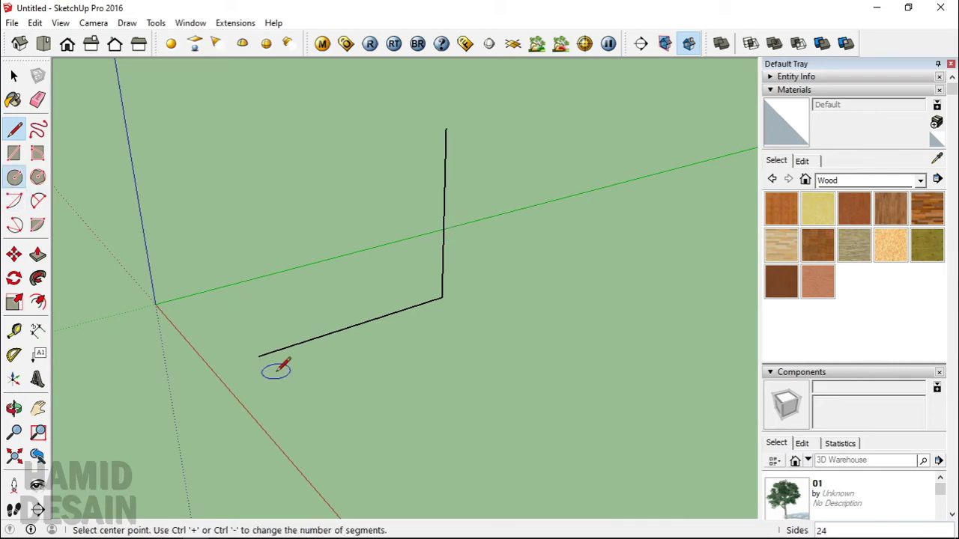
key(o)
drag(412, 315, 372, 286)
middle_drag(372, 286, 390, 253)
scroll(301, 341, up, 2)
scroll(301, 341, up, 2)
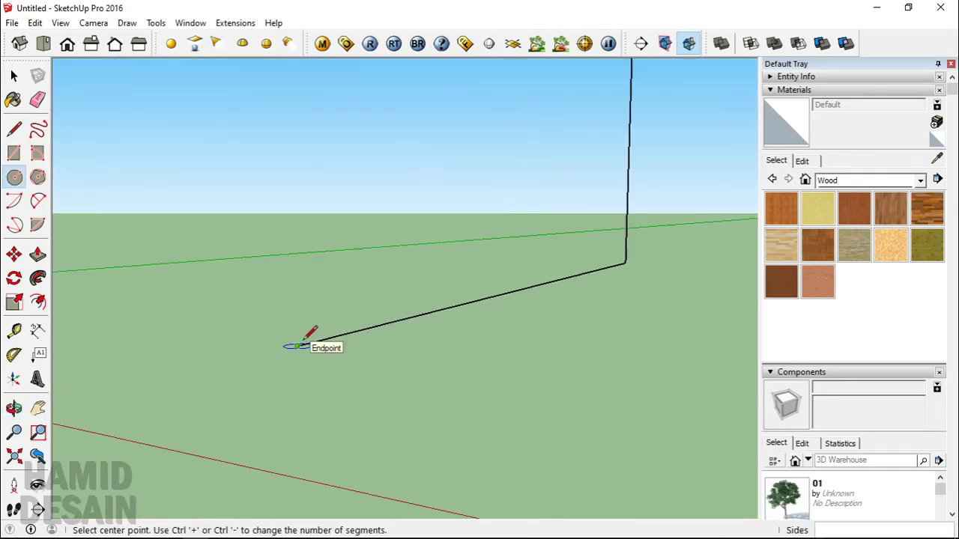
middle_drag(304, 341, 449, 268)
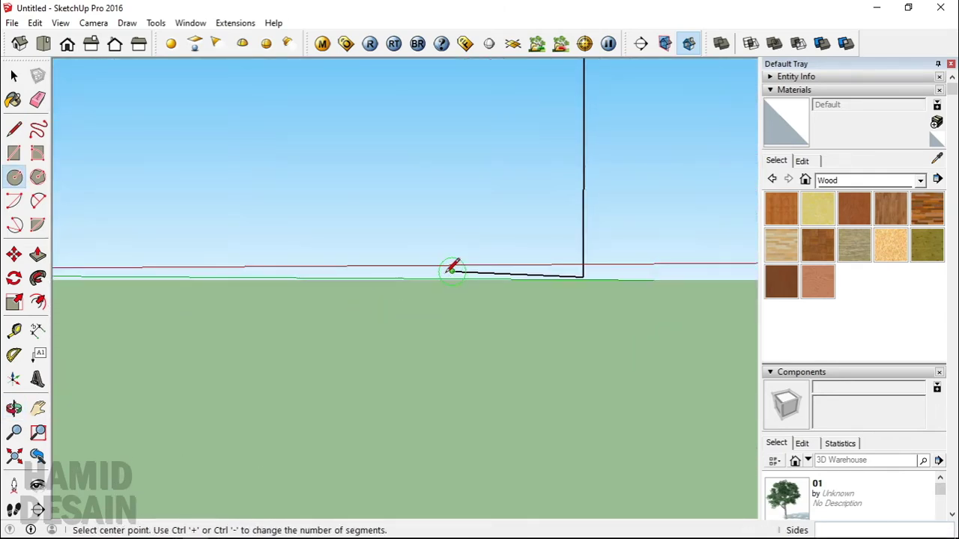
click(451, 269)
click(498, 240)
Use Follow Me to sweep the circle along the ground line and up the vertical line, and undo the sweep.
middle_drag(510, 247, 387, 420)
scroll(322, 409, down, 2)
scroll(320, 411, down, 2)
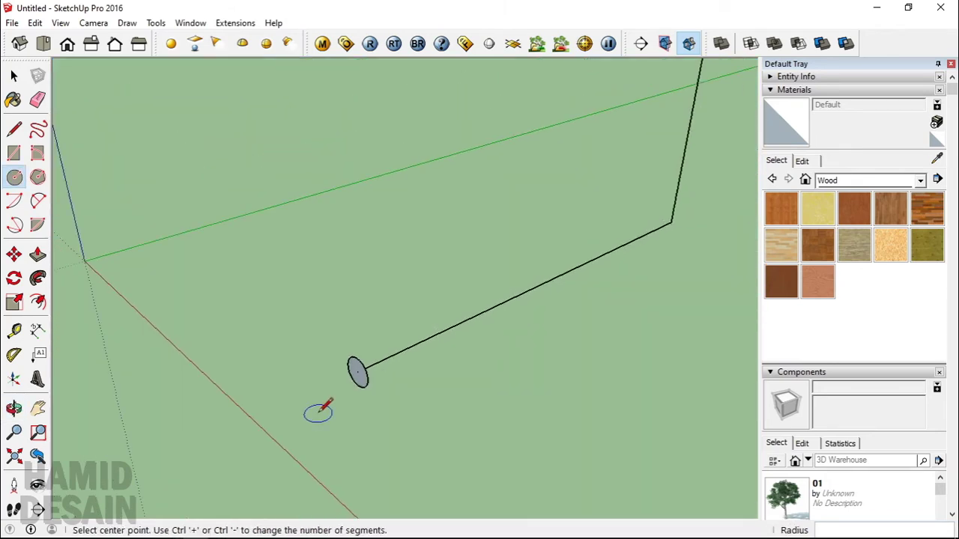
middle_drag(323, 404, 442, 338)
middle_drag(463, 387, 574, 161)
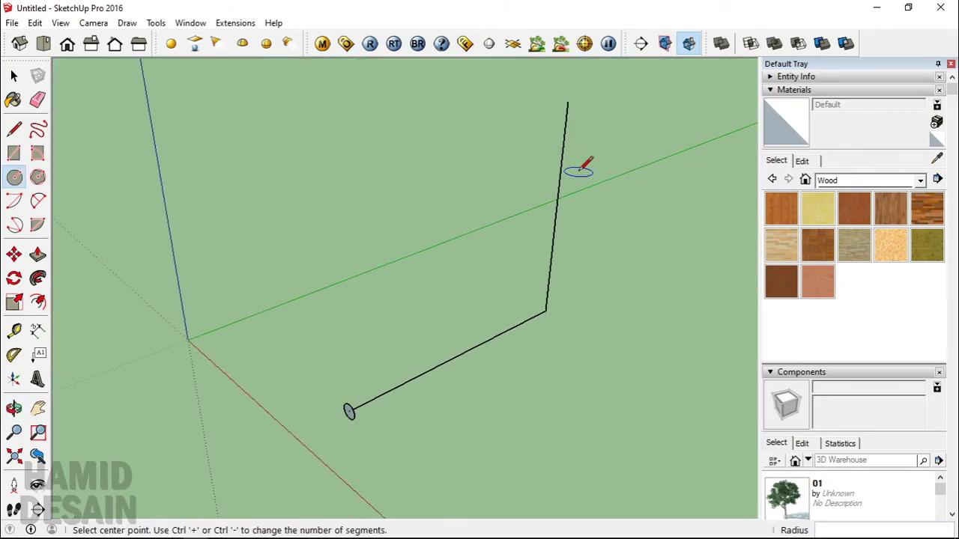
click(13, 75)
click(38, 278)
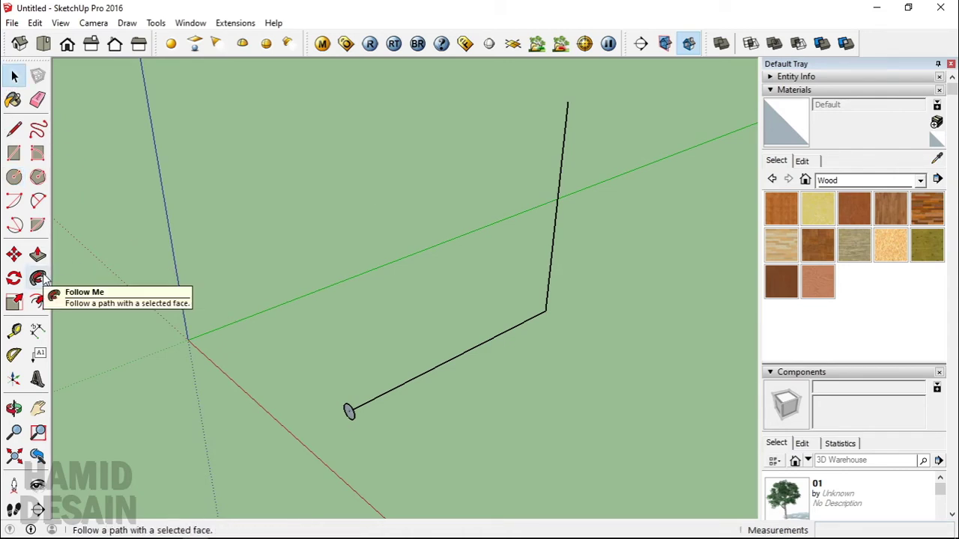
click(38, 278)
scroll(354, 413, up, 2)
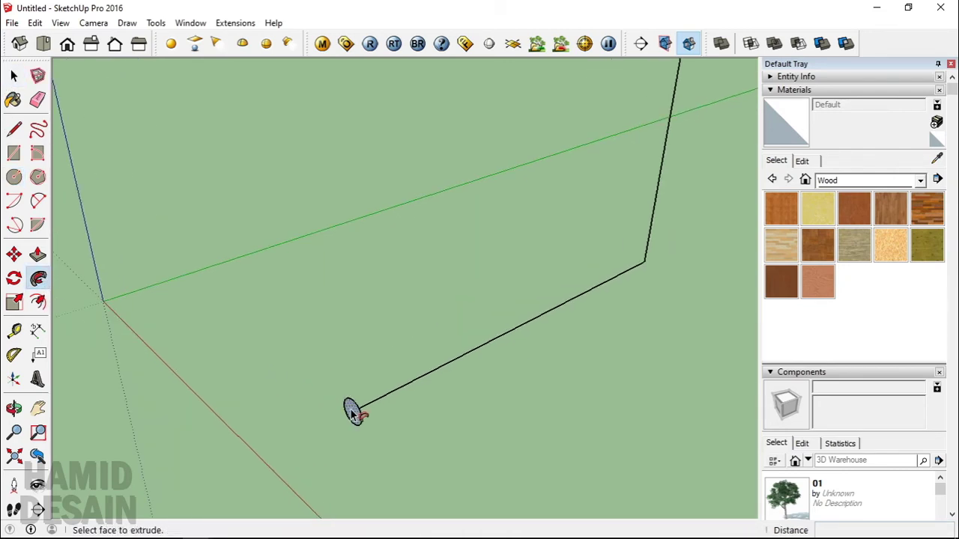
scroll(354, 414, up, 3)
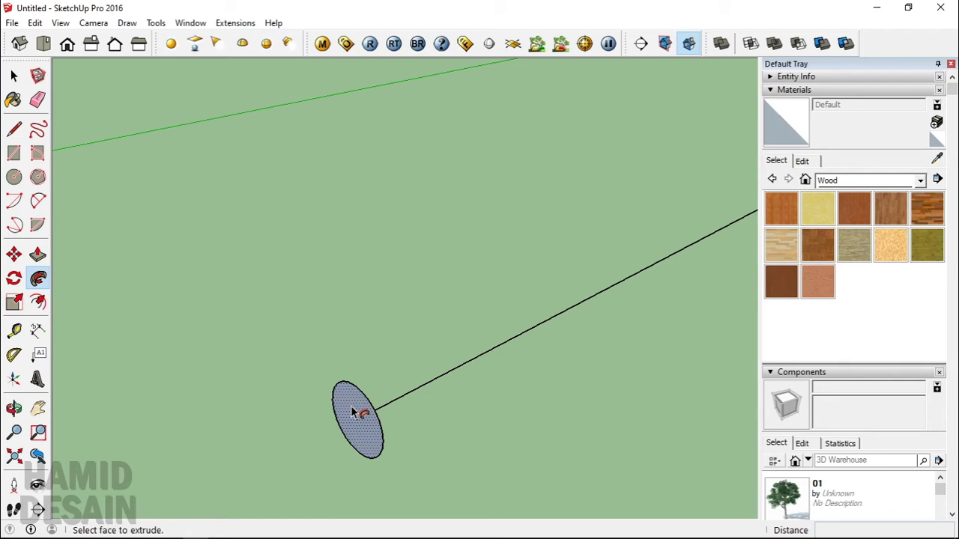
click(351, 405)
scroll(350, 405, down, 4)
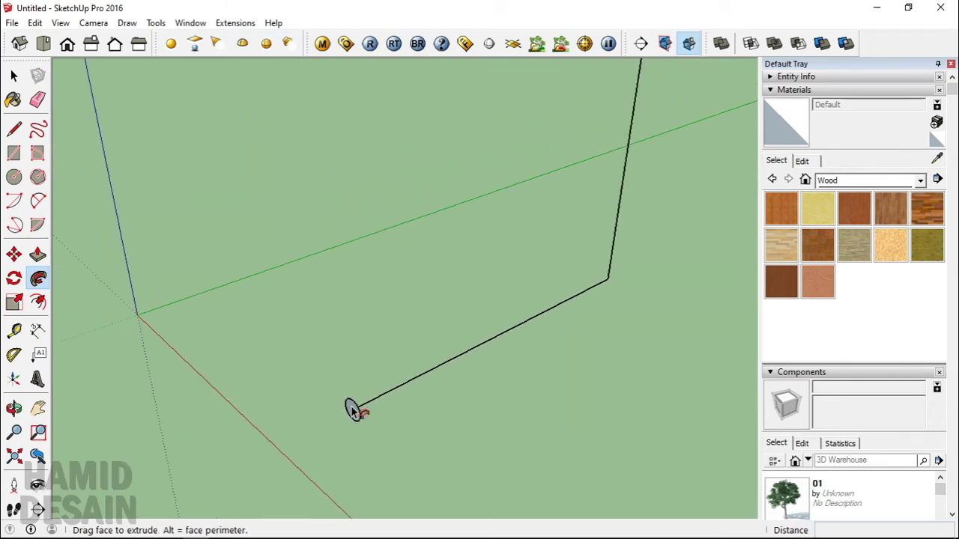
scroll(435, 383, down, 3)
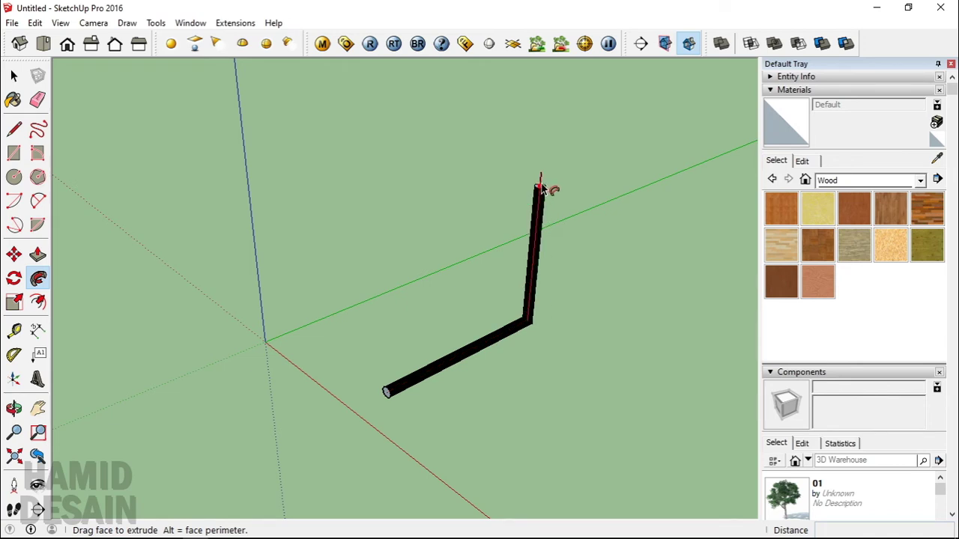
click(541, 187)
key(o)
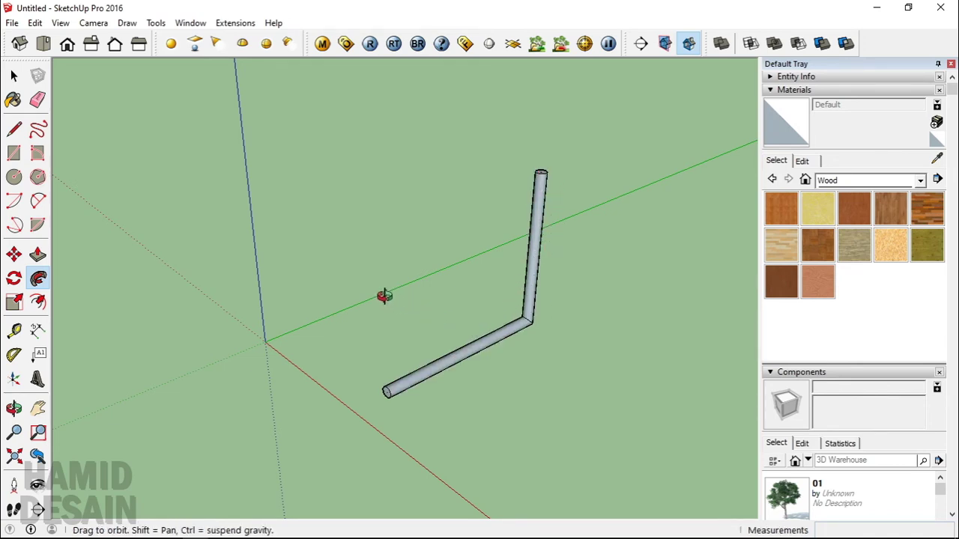
drag(384, 296, 346, 279)
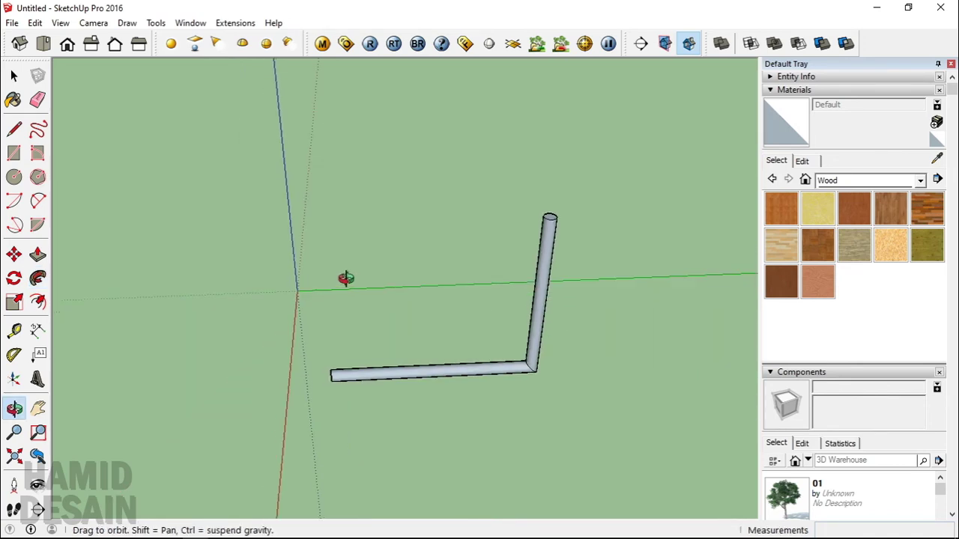
scroll(443, 370, up, 3)
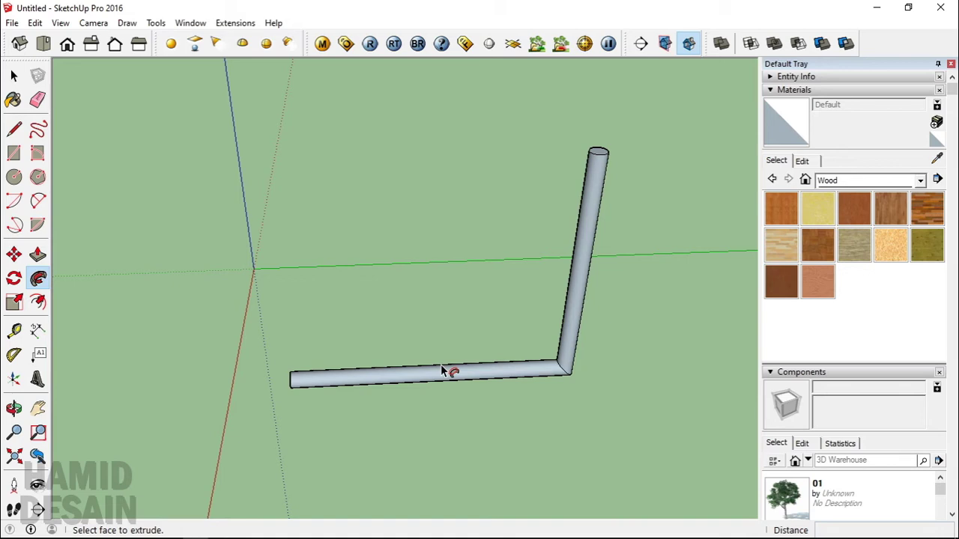
key(ctrl+z)
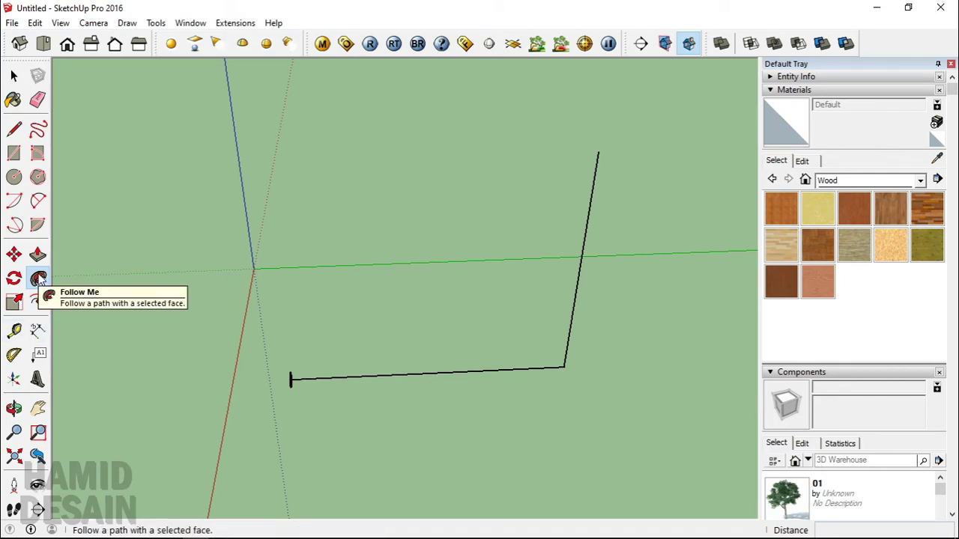
Preselect both the ground line and the vertical line as the path and sweep the circle along them with Follow Me.
key(space)
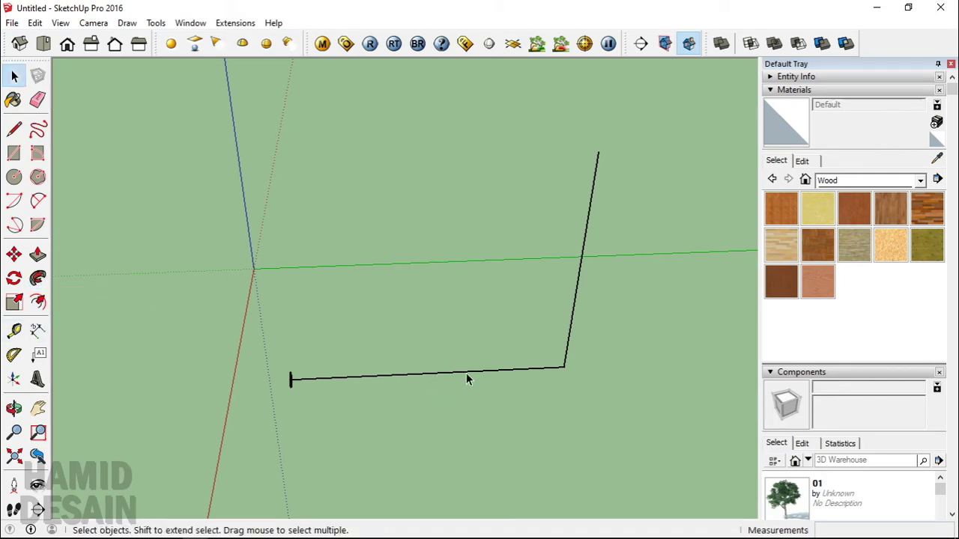
click(466, 373)
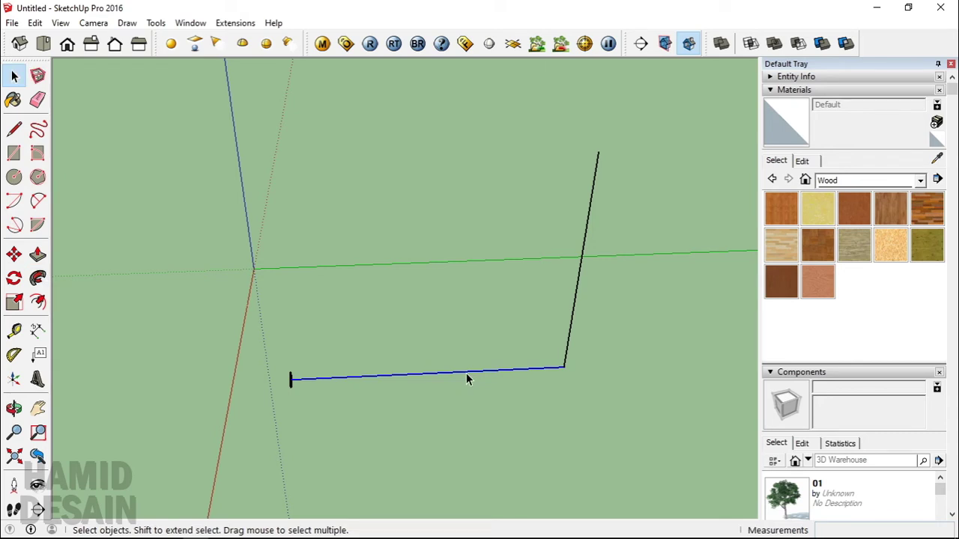
shift+click(574, 328)
click(37, 278)
middle_drag(294, 378, 278, 359)
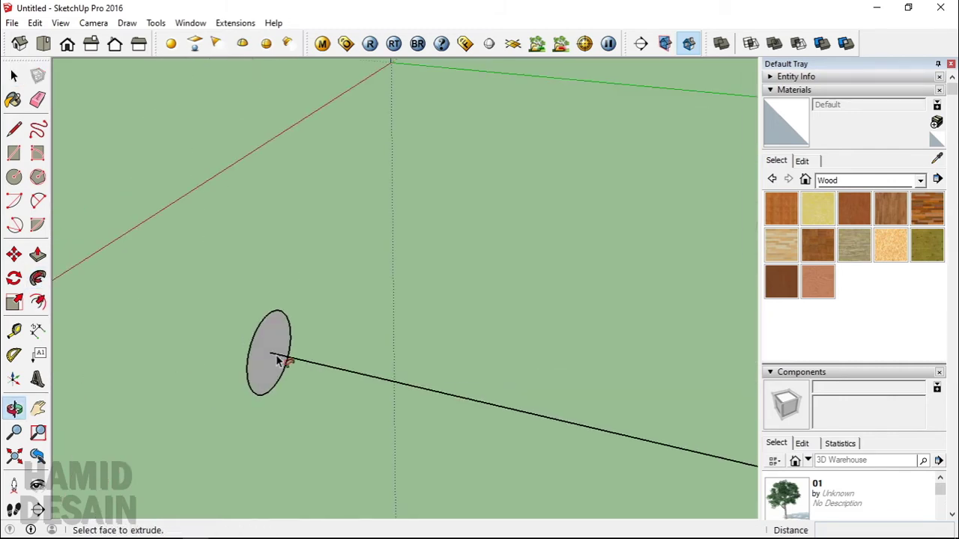
click(285, 342)
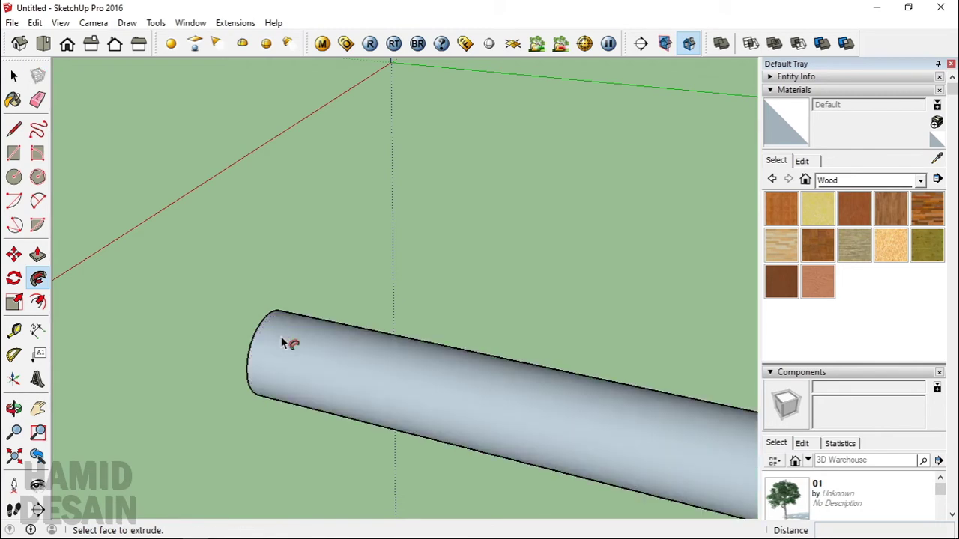
scroll(285, 343, down, 6)
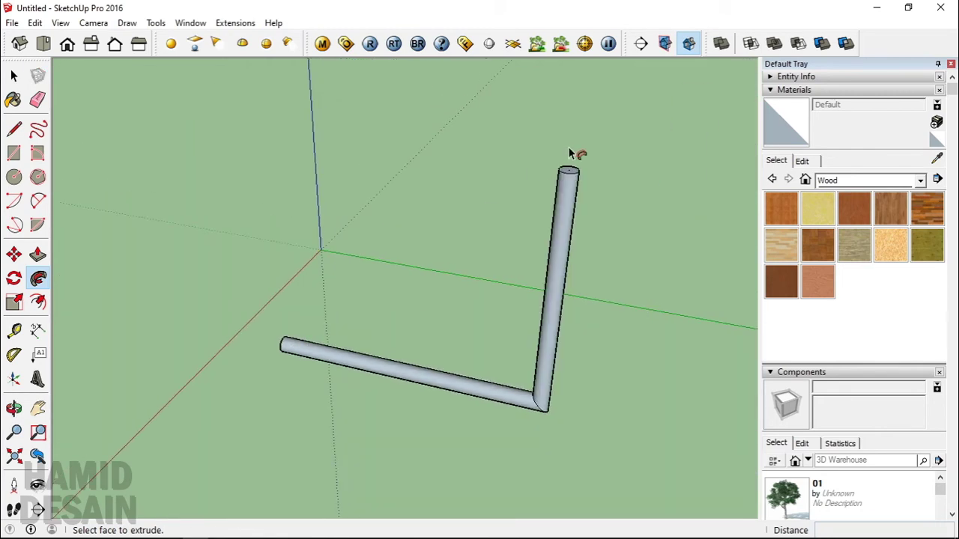
scroll(562, 200, up, 3)
scroll(422, 252, down, 4)
Select the whole L-shaped pipe and delete it.
key(b)
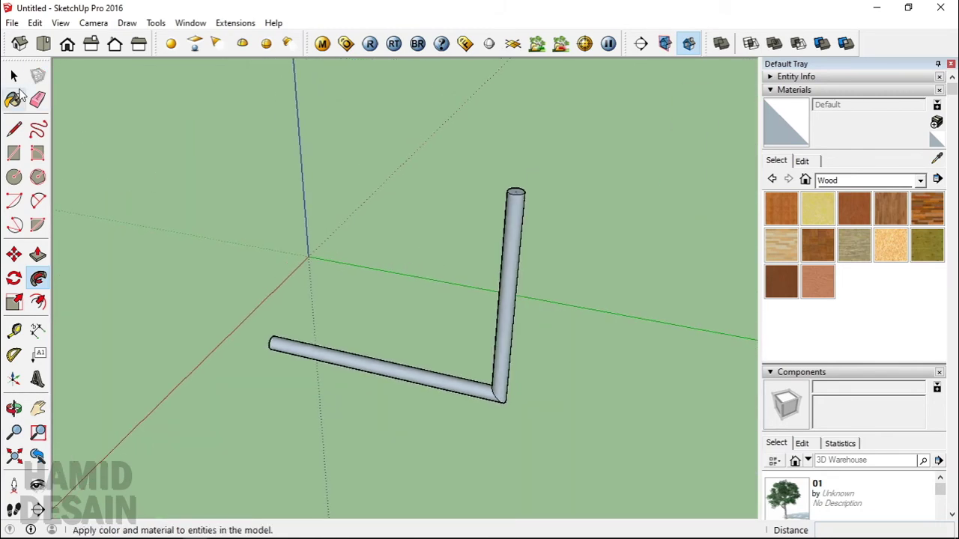
key(space)
drag(202, 128, 658, 468)
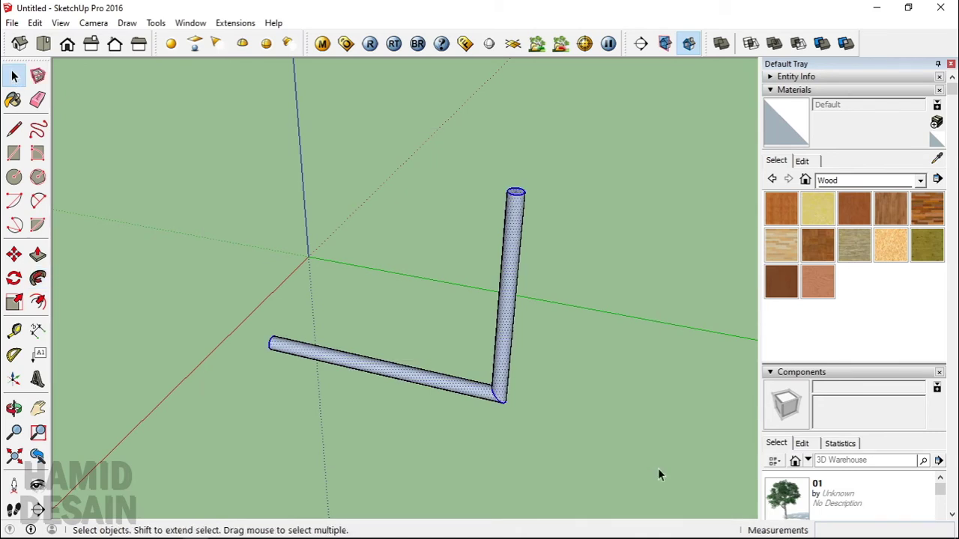
key(Delete)
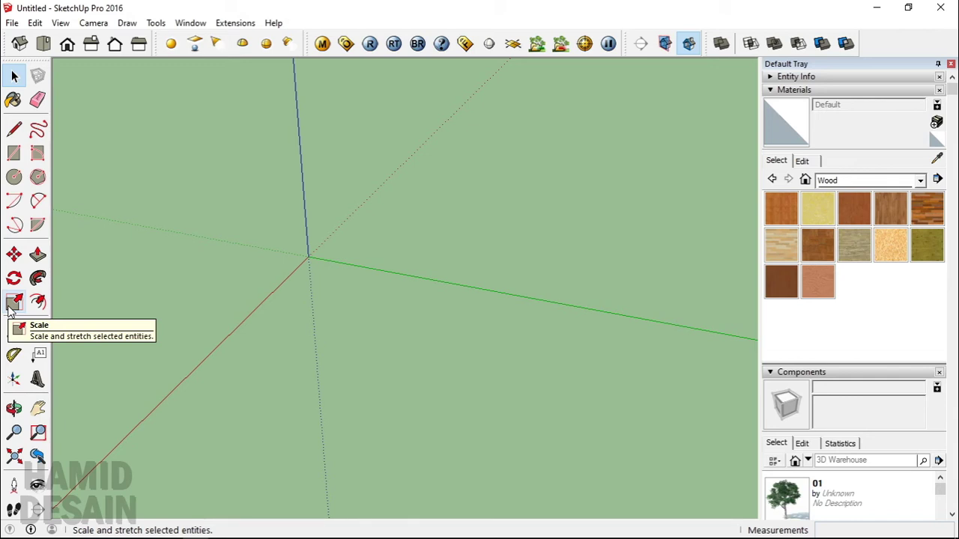
Draw a rectangle about 0.60 m by 1.54 m on the ground between the red and green axes.
click(14, 153)
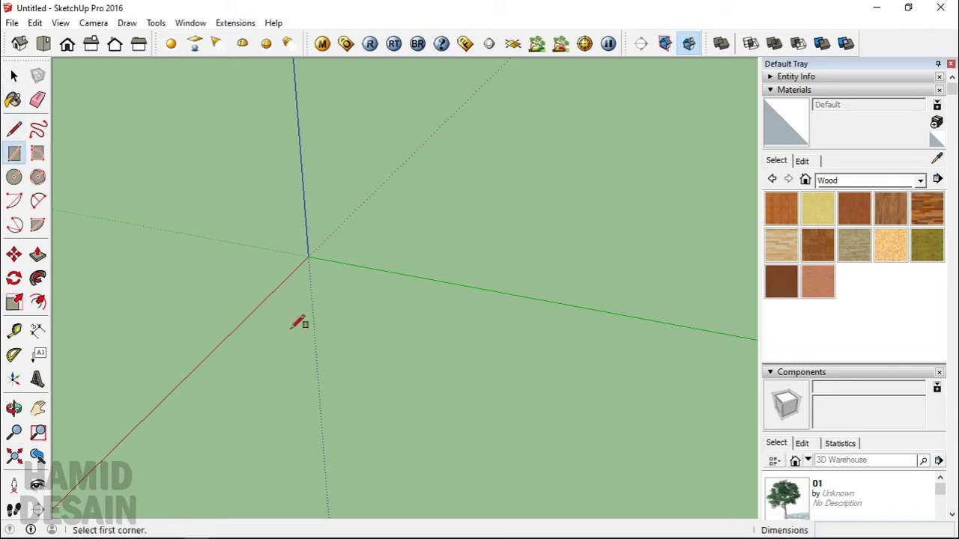
click(292, 329)
click(402, 410)
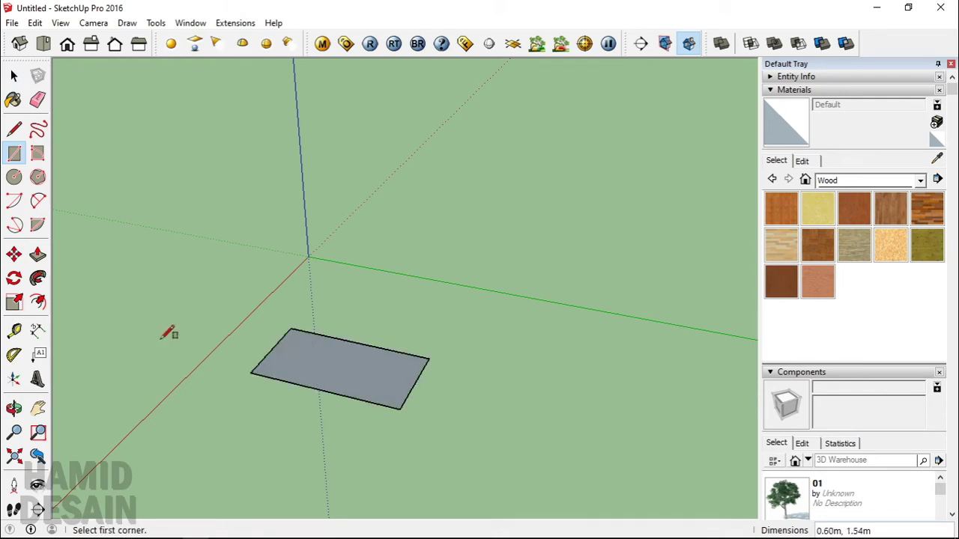
Stretch the rectangle with the Scale tool along the green axis and outward along the red axis, with a final red scale of about 1.74.
click(13, 301)
click(337, 395)
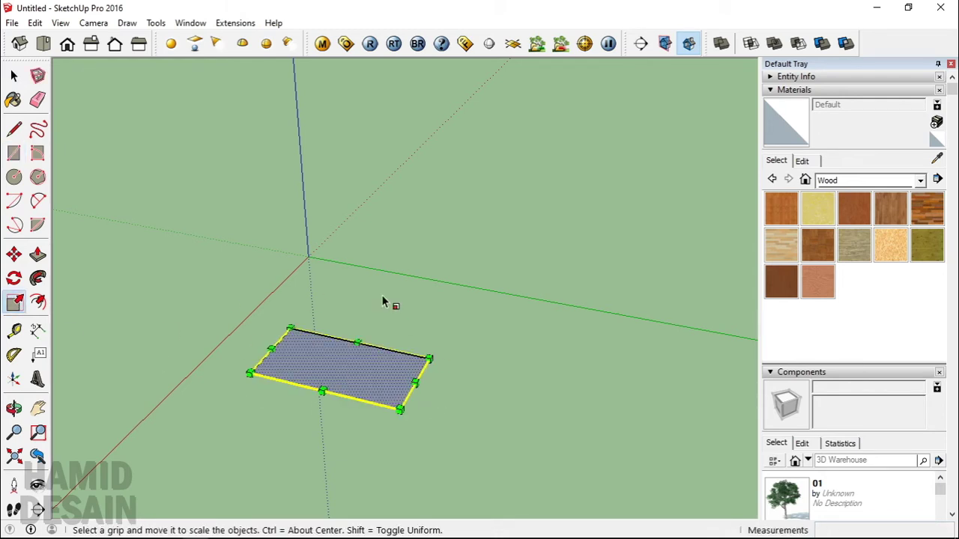
drag(374, 330, 506, 406)
drag(365, 401, 315, 450)
drag(396, 354, 418, 286)
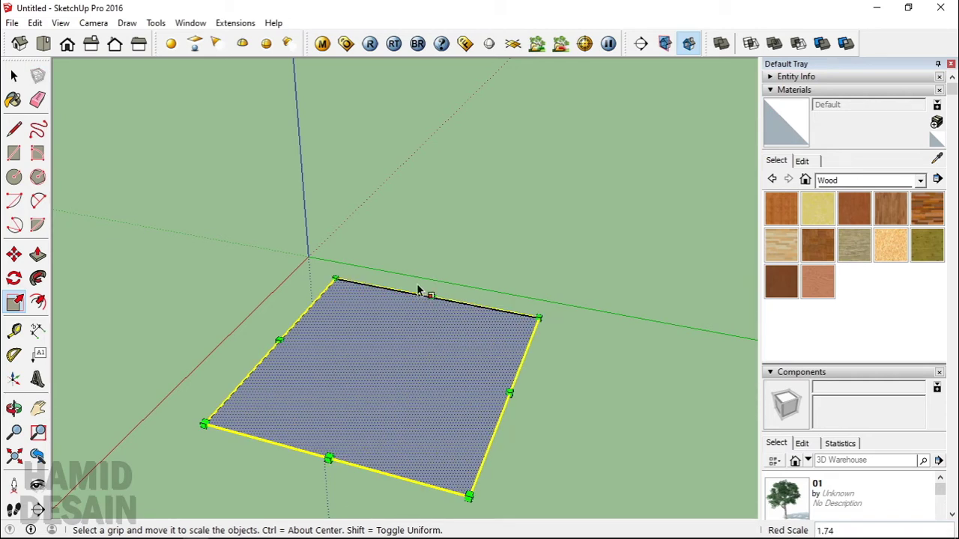
Shrink the rectangle uniformly from its nearest corner to a scale of about 0.41 and leave the Scale tool.
scroll(418, 287, down, 2)
scroll(395, 388, up, 2)
drag(471, 445, 384, 313)
key(space)
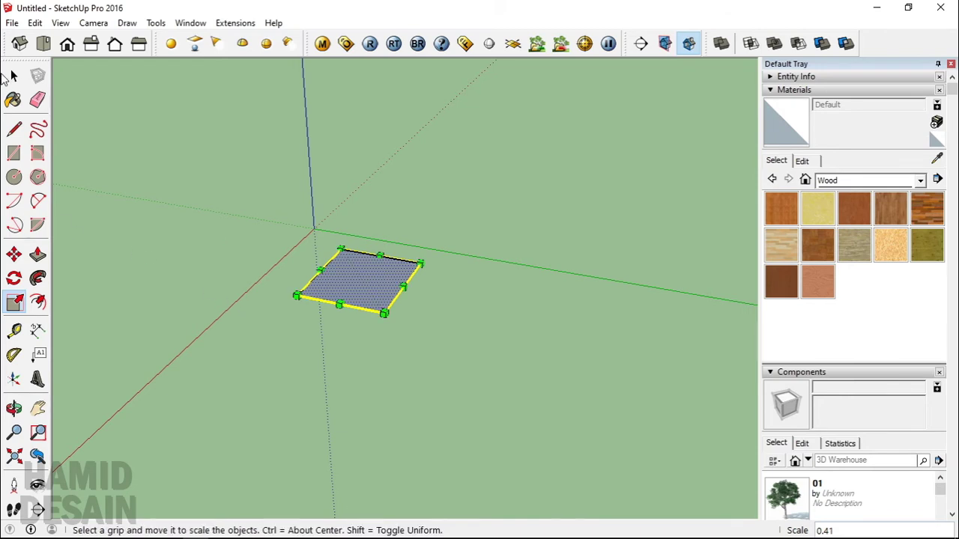
click(146, 195)
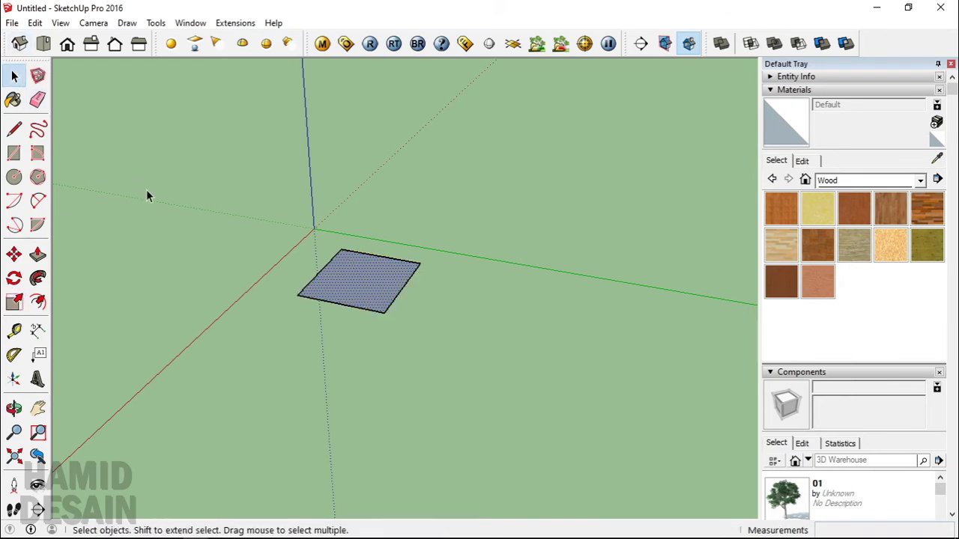
Select the whole rectangle, offset its outline 0.15 m inward in top view, and clear the selection.
drag(290, 227, 502, 375)
click(43, 43)
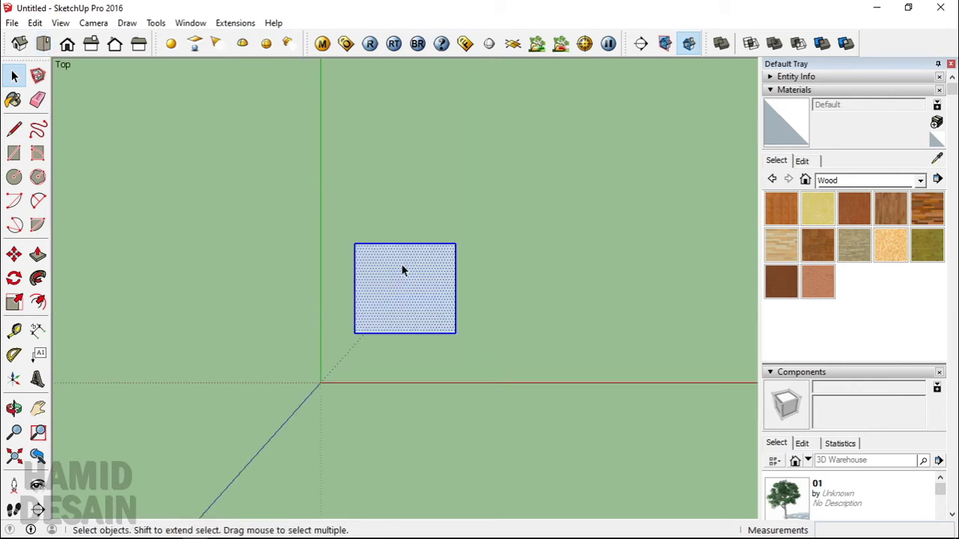
scroll(402, 268, up, 5)
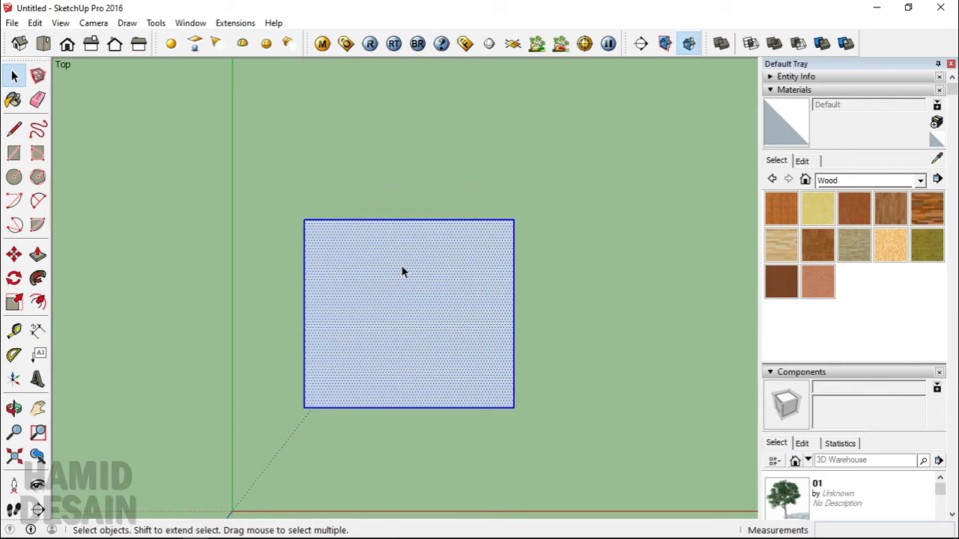
click(39, 302)
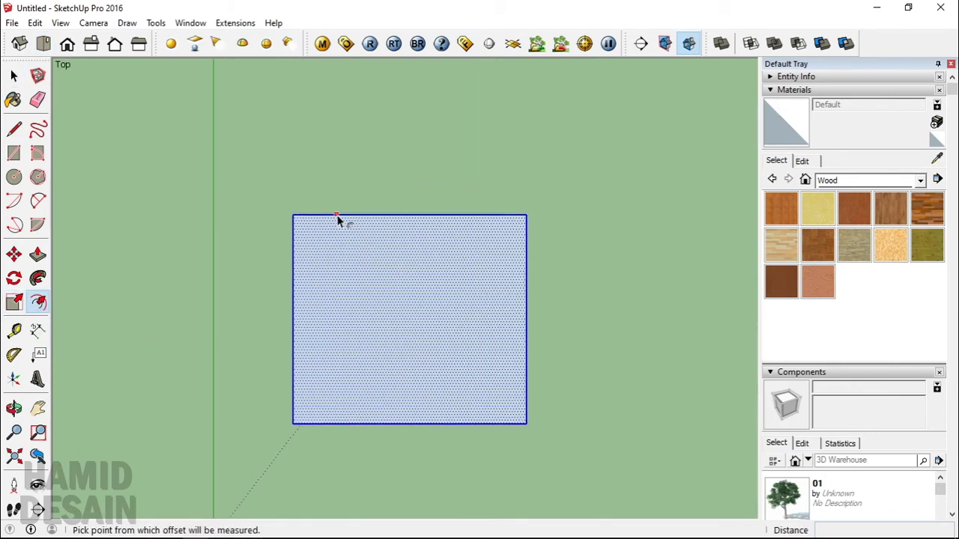
click(337, 216)
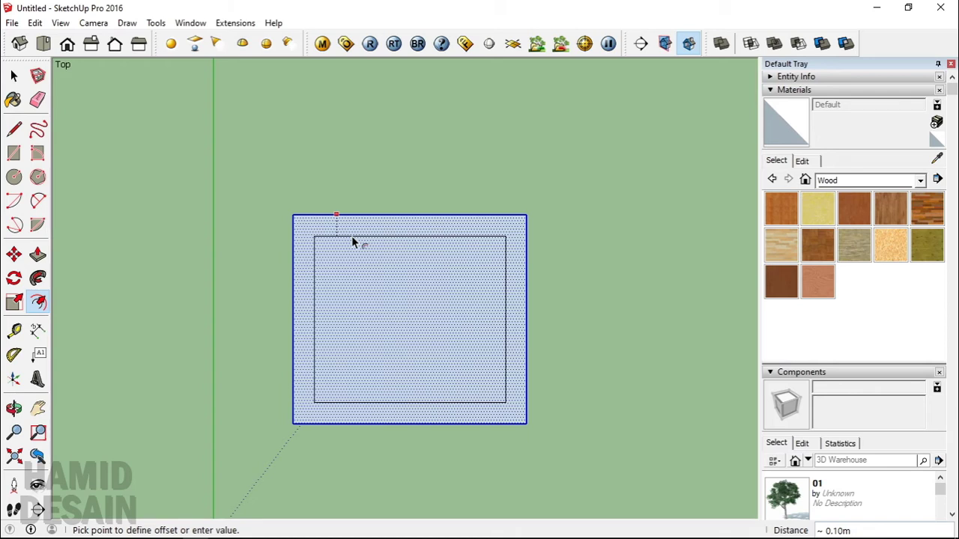
text(0.15)
key(Return)
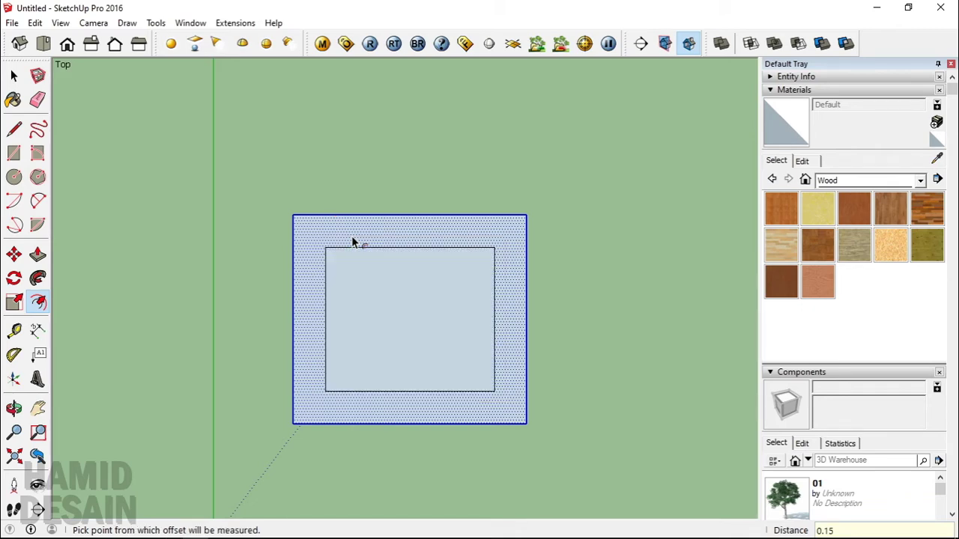
key(space)
key(o)
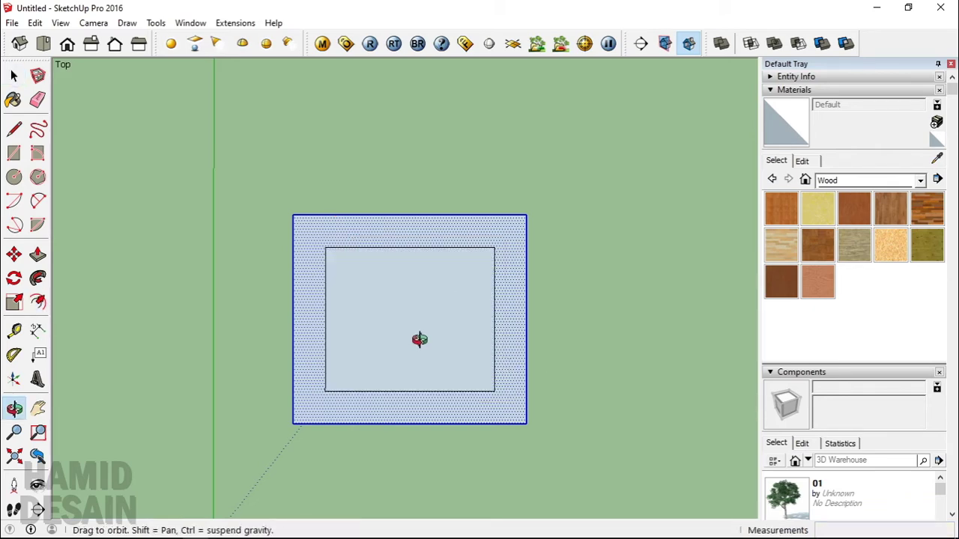
drag(422, 338, 363, 275)
key(space)
click(457, 182)
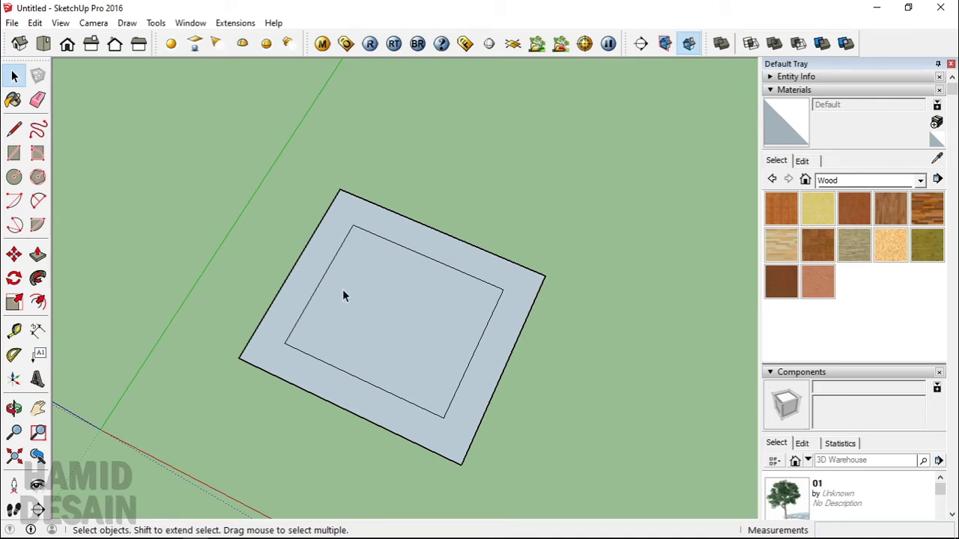
Set the model's length units to centimetres with the Decimal format in the model information and close the settings.
click(198, 23)
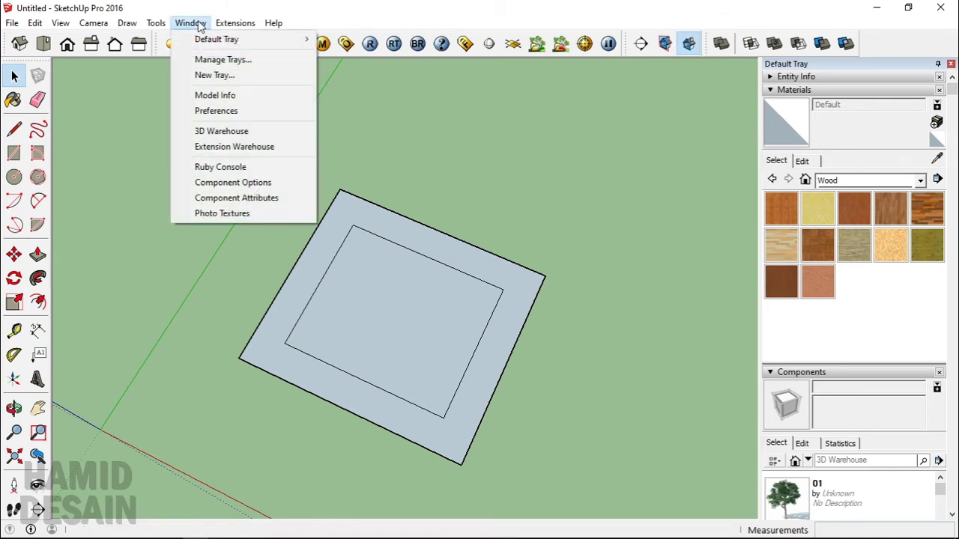
click(211, 98)
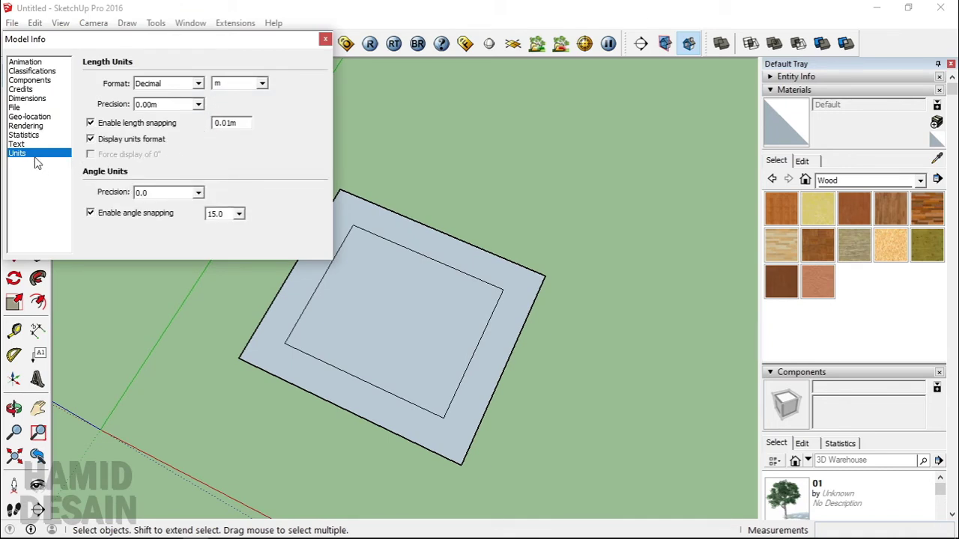
click(259, 86)
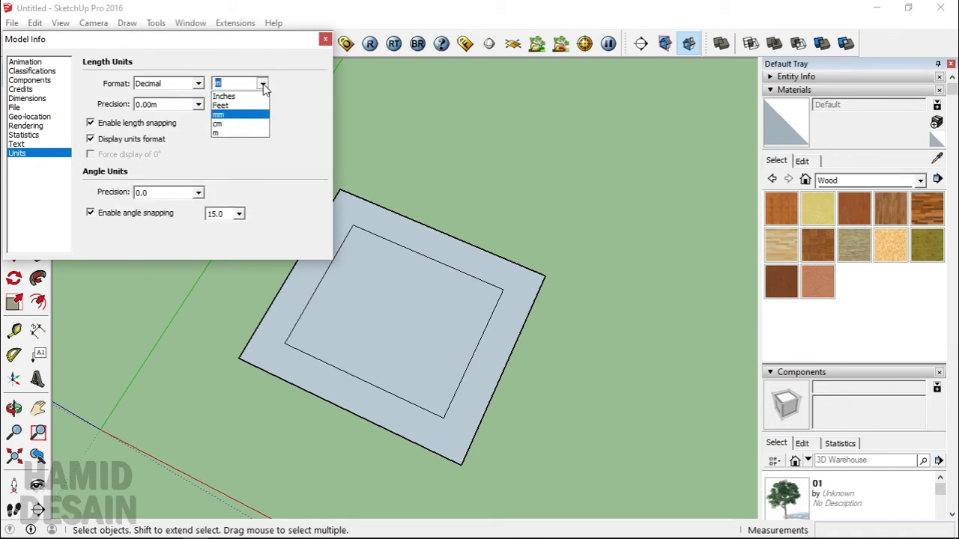
click(219, 129)
click(261, 84)
click(227, 117)
click(262, 84)
click(222, 125)
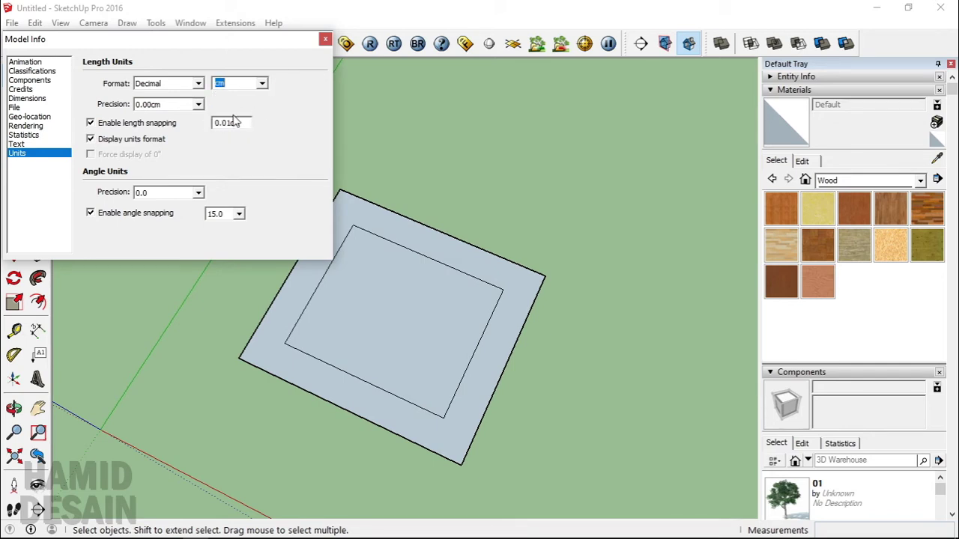
click(198, 84)
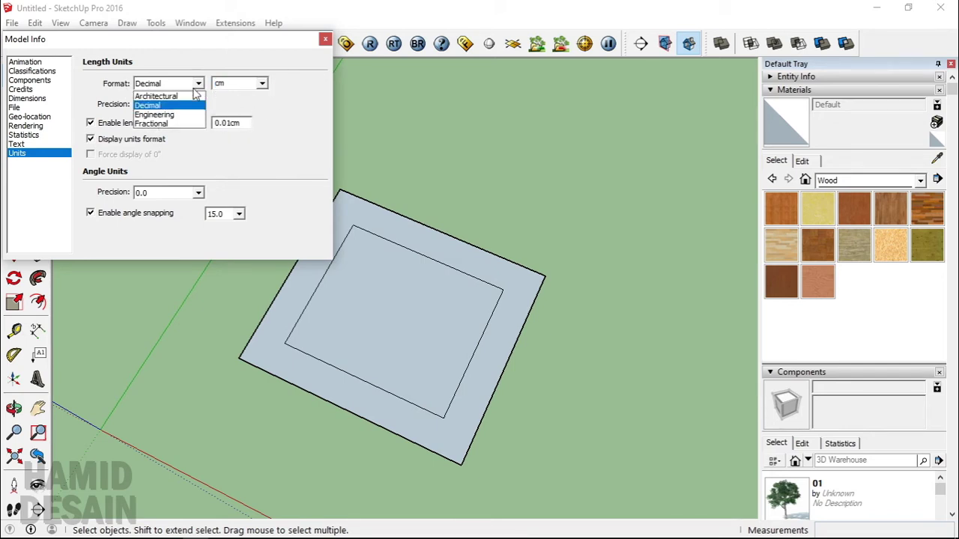
click(173, 106)
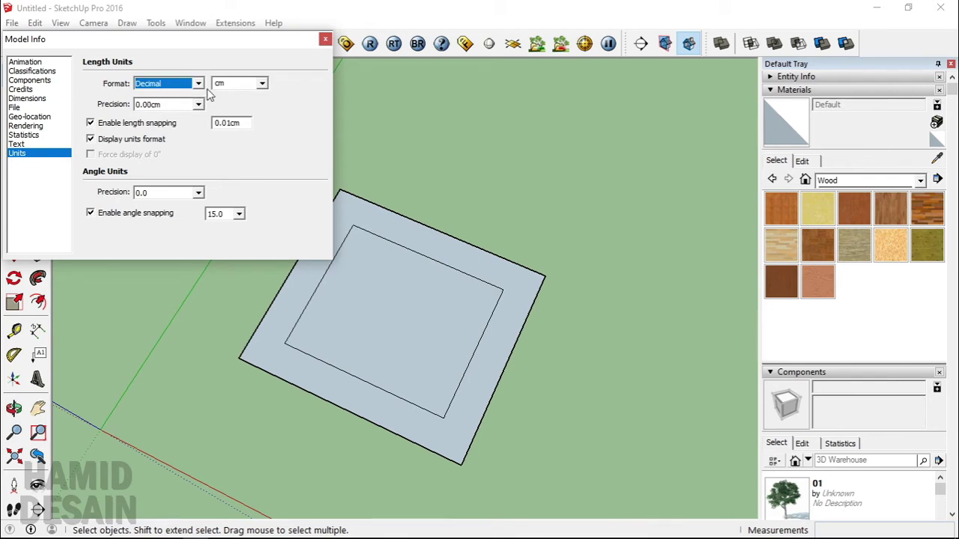
click(325, 39)
Draw a 50 by 50 cm rectangle overlapping the far side of the existing rectangle, and undo it.
click(367, 310)
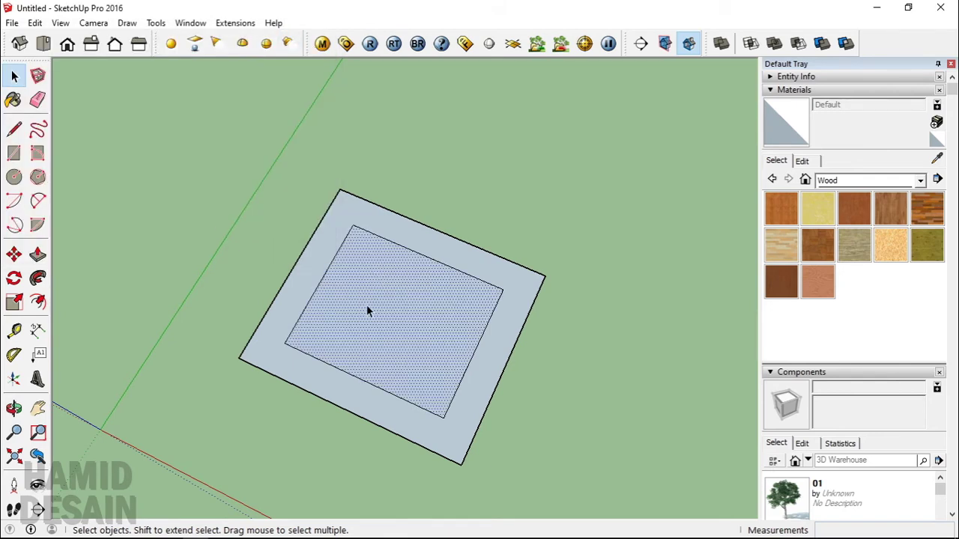
click(13, 153)
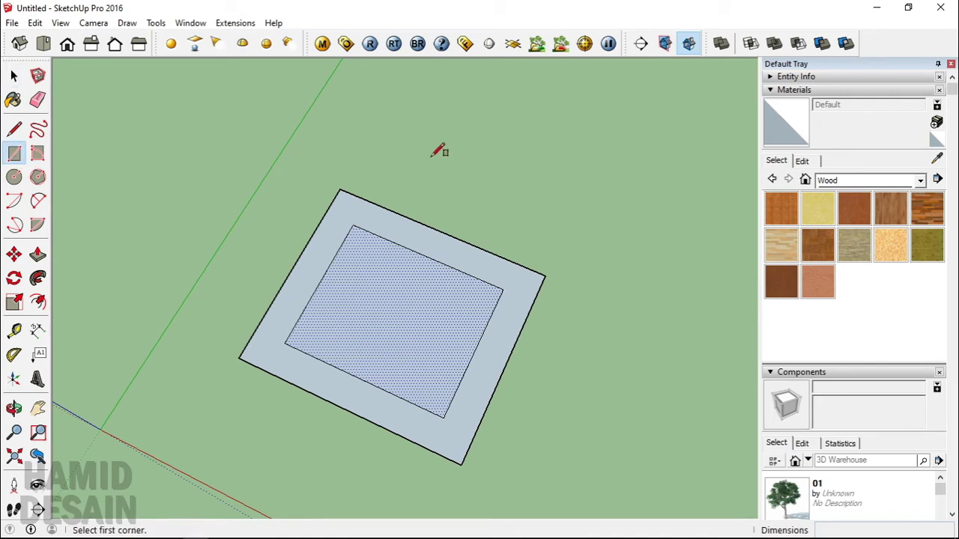
click(421, 142)
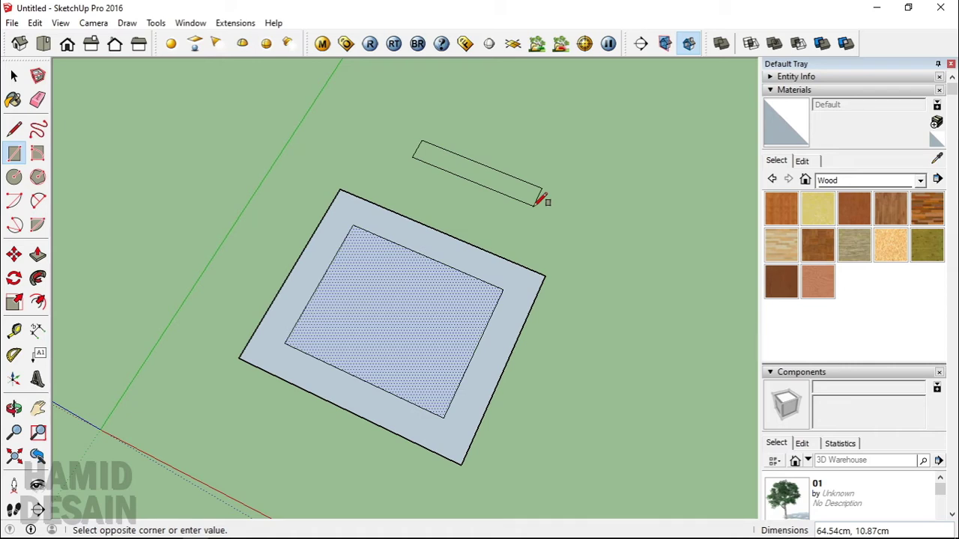
text(50,50)
key(Return)
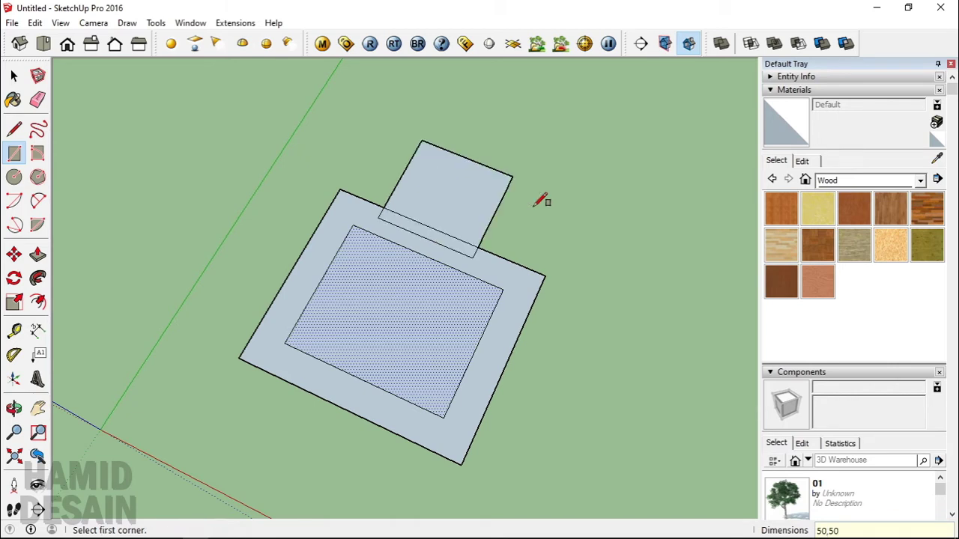
key(ctrl+z)
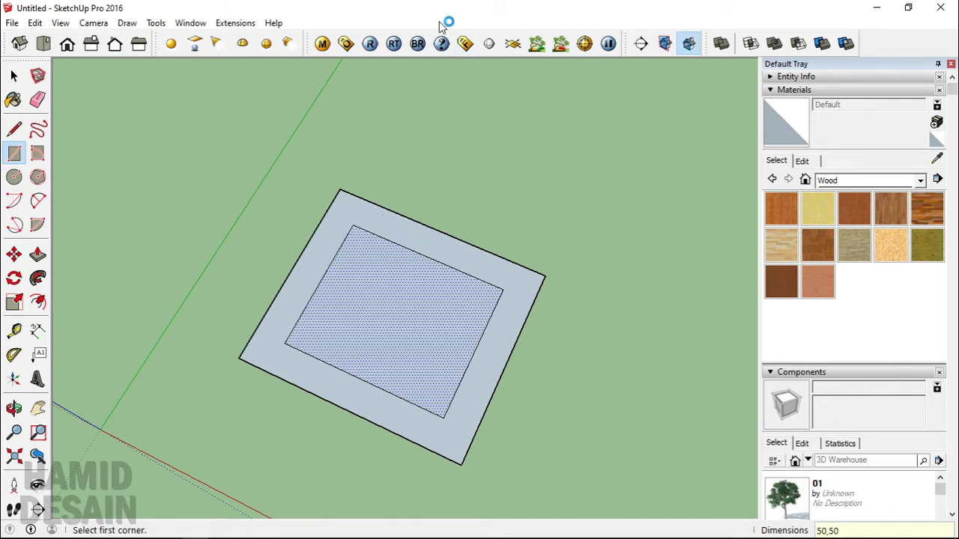
click(13, 76)
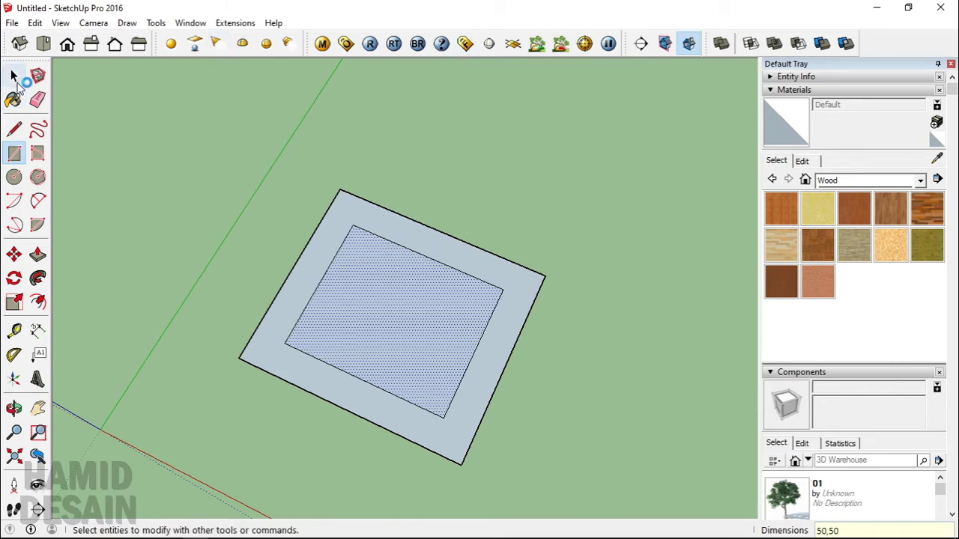
click(38, 302)
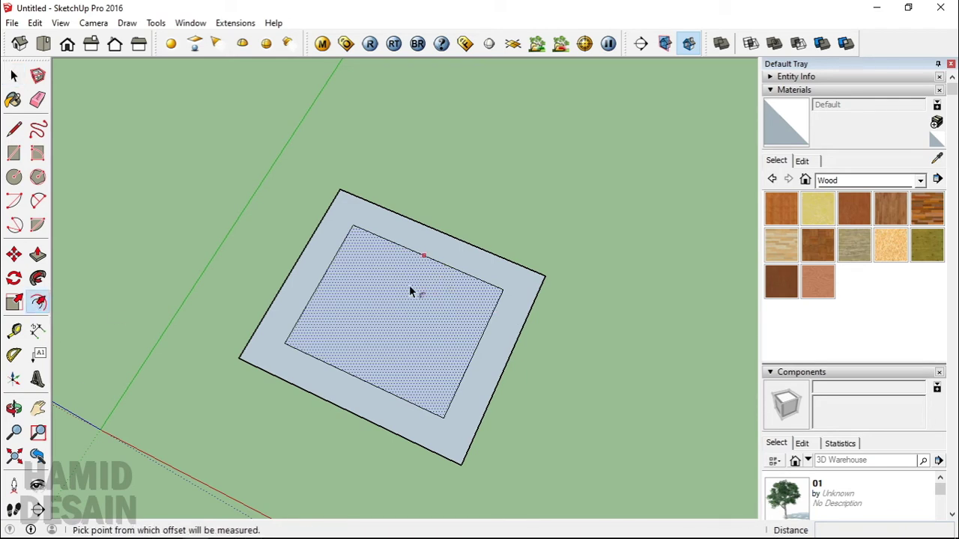
middle_drag(409, 284, 515, 367)
scroll(472, 281, up, 3)
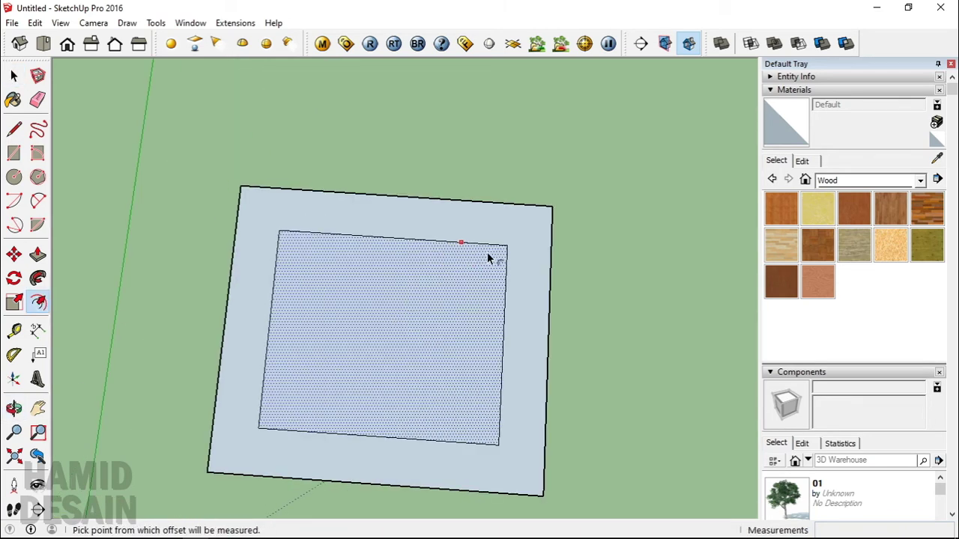
click(507, 248)
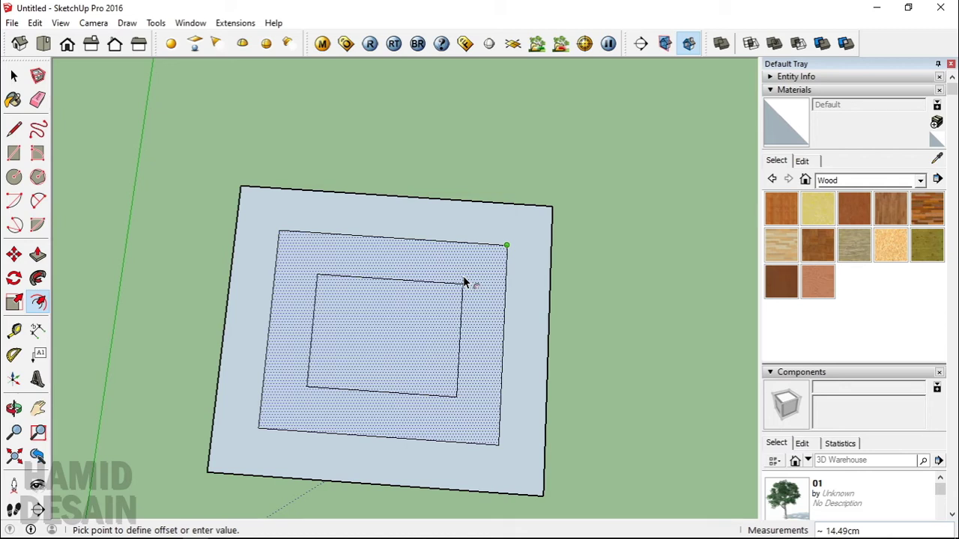
key(Escape)
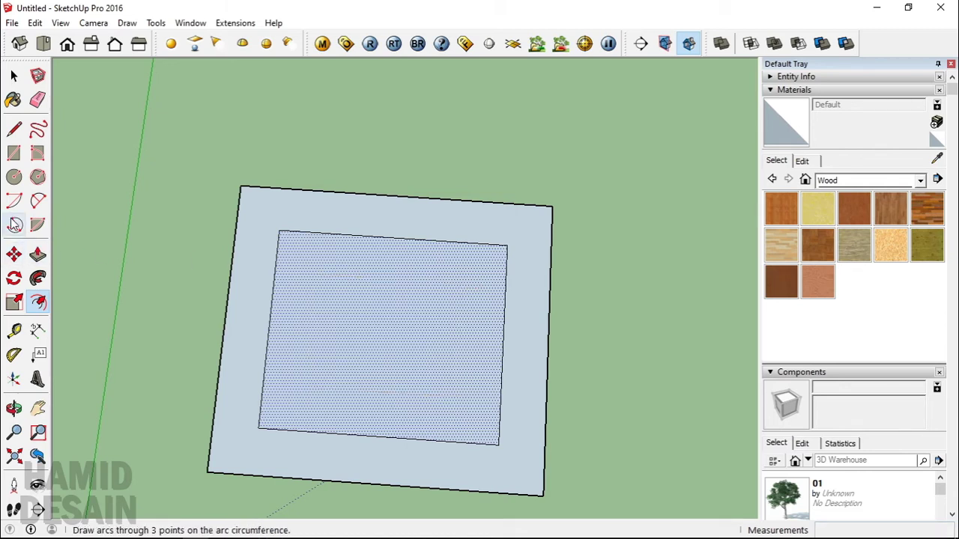
Measure the distance from the inner rectangle's corner to the adjacent outer edge, and clear the selection.
click(14, 332)
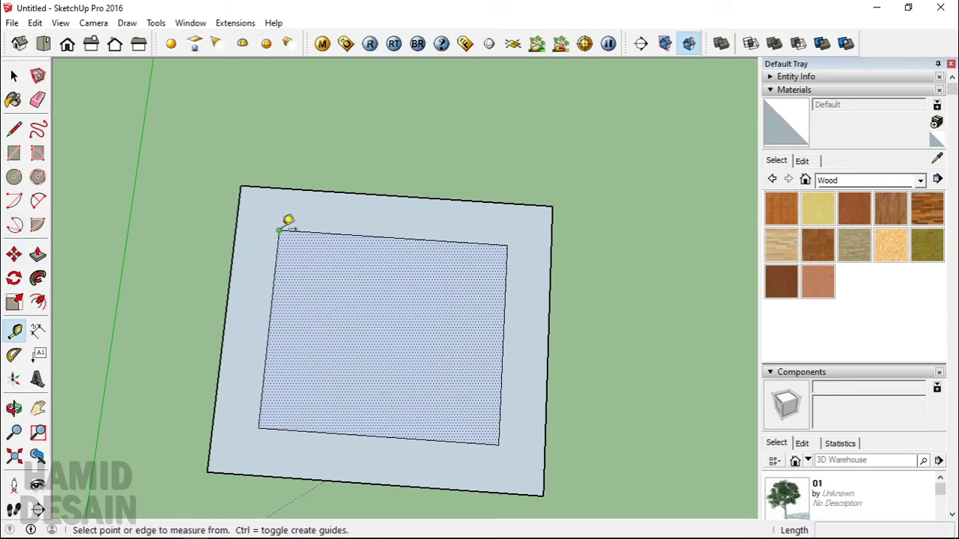
click(279, 230)
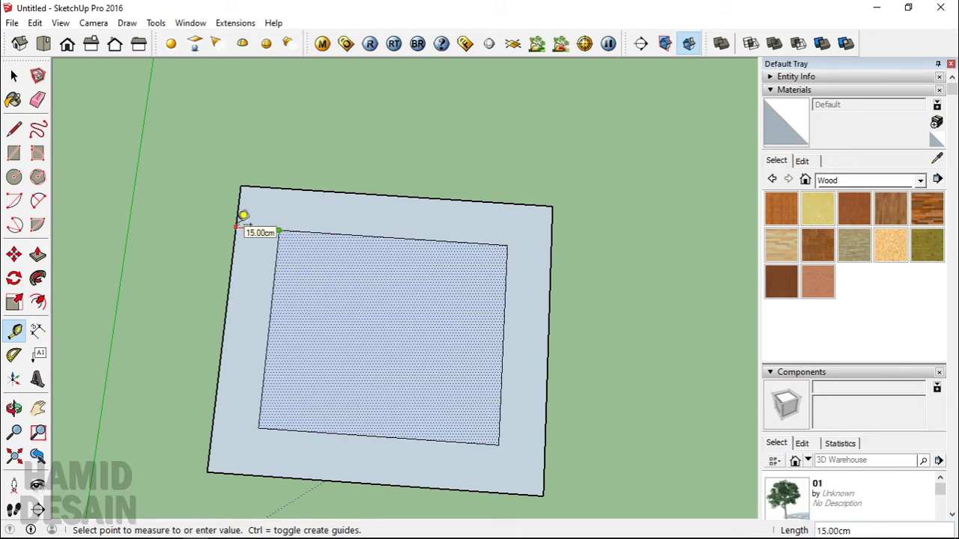
click(14, 76)
click(320, 123)
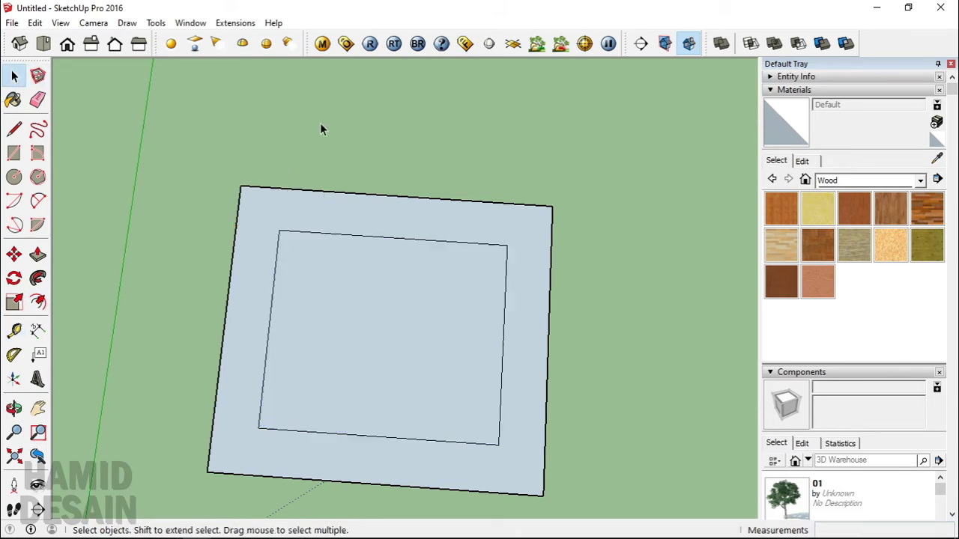
Delete the inner rectangle's face to leave an open frame, and view the frame in perspective.
click(389, 305)
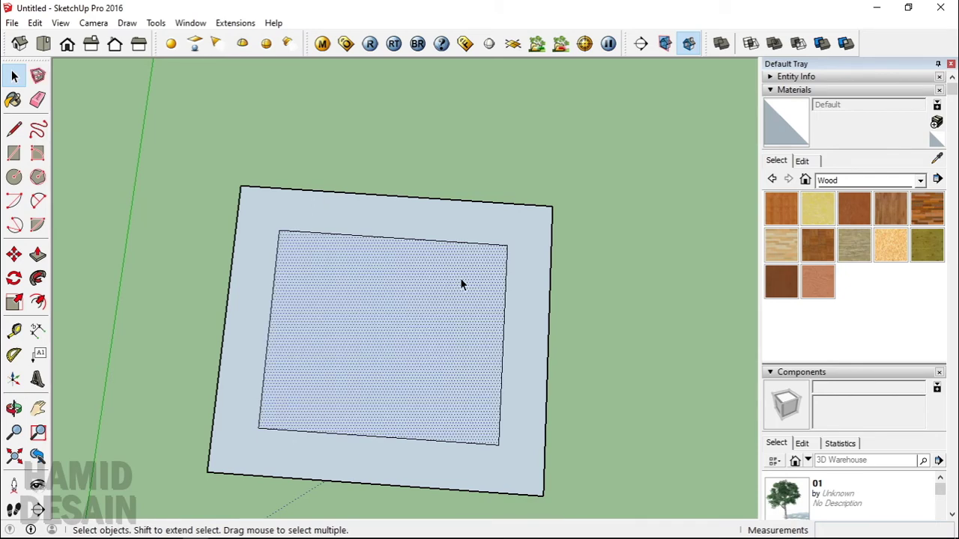
key(Delete)
key(o)
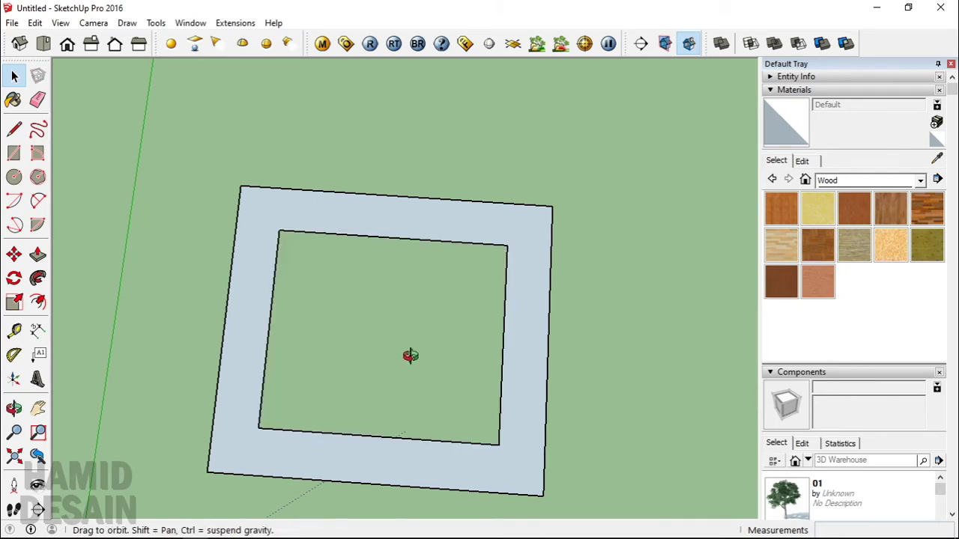
drag(347, 287, 310, 251)
key(space)
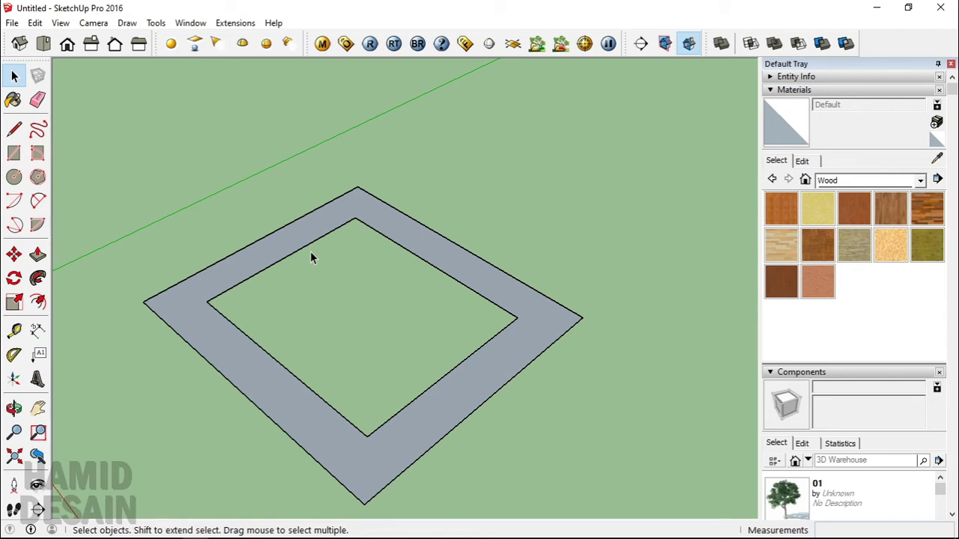
Draw two lines lengthwise along adjacent sides of the frame, crossing near their shared corner, and erase both.
click(13, 129)
click(155, 311)
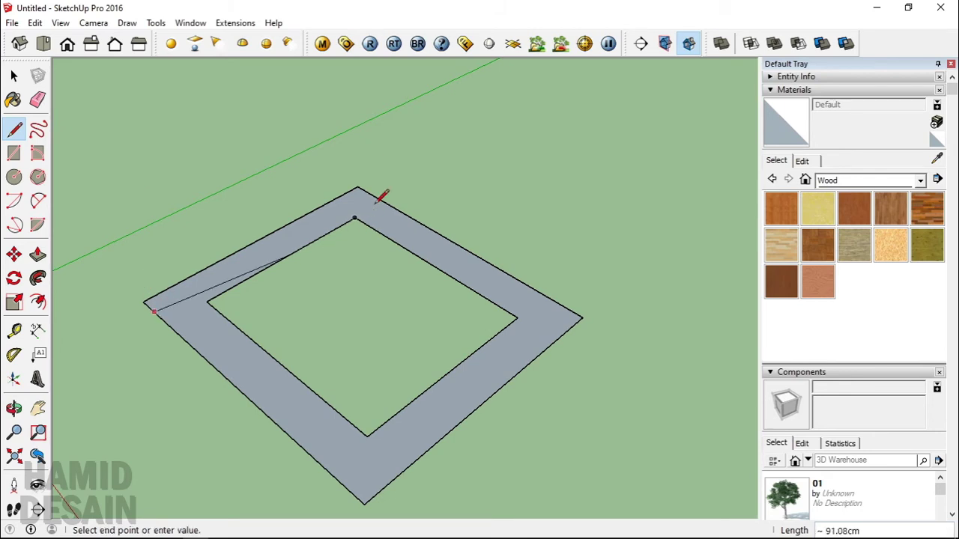
click(367, 196)
click(165, 293)
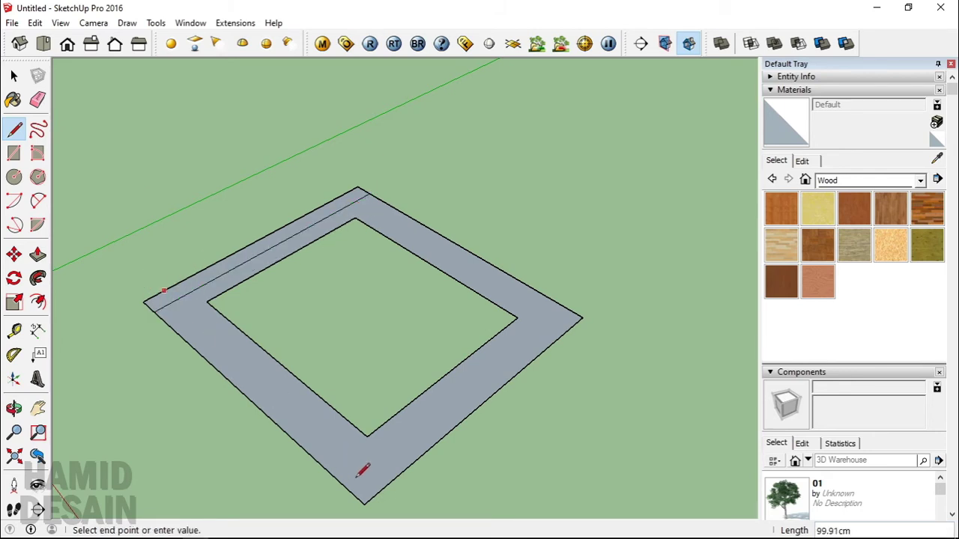
click(386, 485)
scroll(174, 317, up, 3)
middle_drag(179, 314, 178, 427)
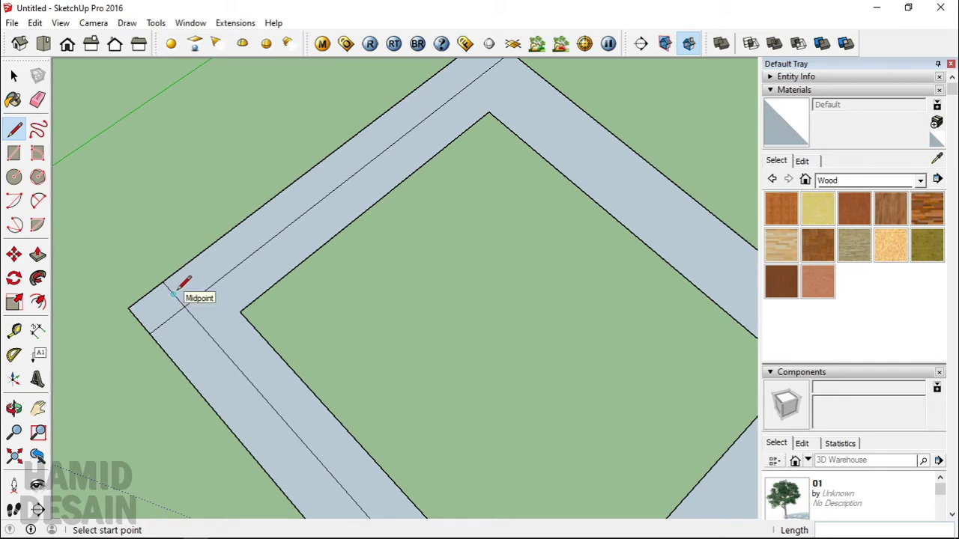
key(e)
scroll(217, 267, down, 6)
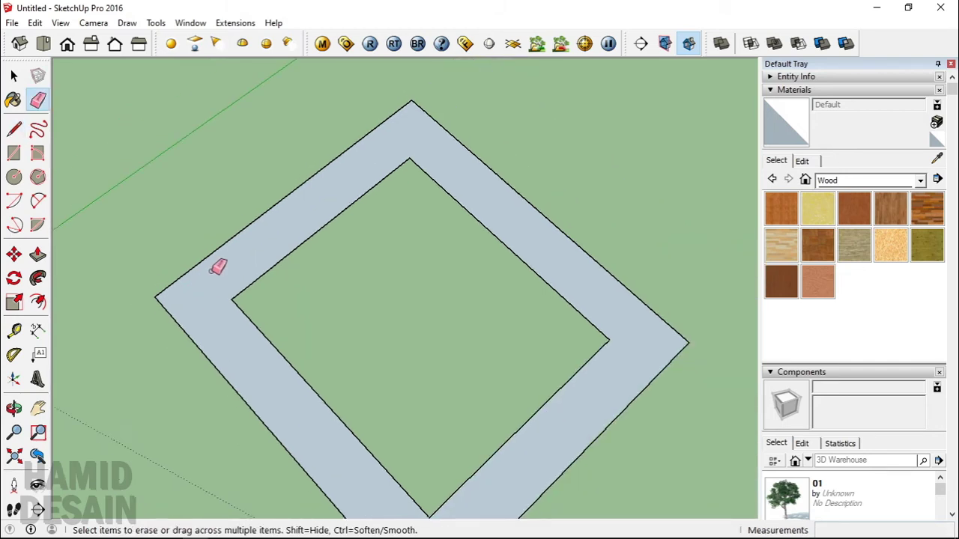
Measure the frame's width in top view from the inner corner nearest the green axis to the outer edges.
mouse_move(288, 403)
middle_down()
mouse_move(539, 415)
mouse_move(486, 242)
middle_up()
scroll(280, 217, up, 3)
scroll(300, 193, down, 3)
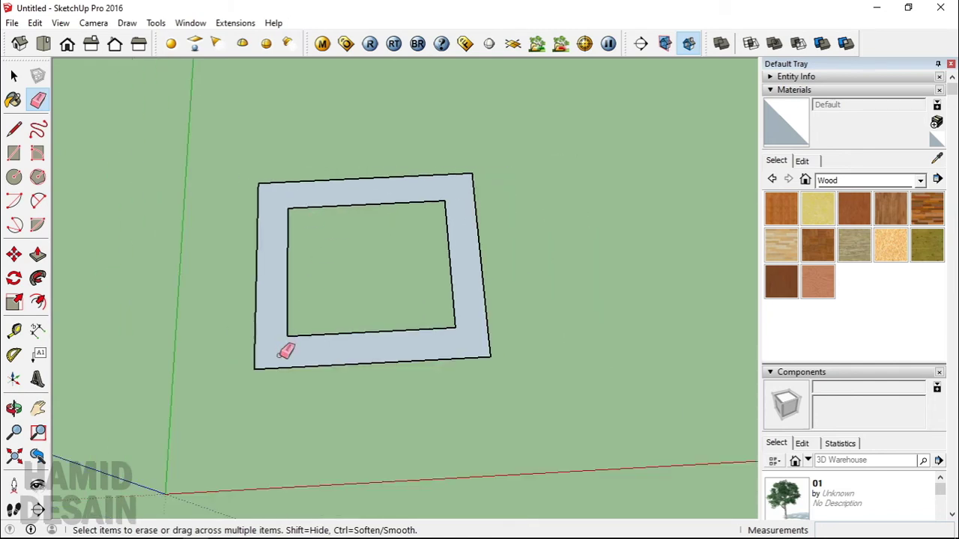
scroll(282, 347, up, 2)
scroll(300, 336, down, 1)
scroll(278, 209, up, 2)
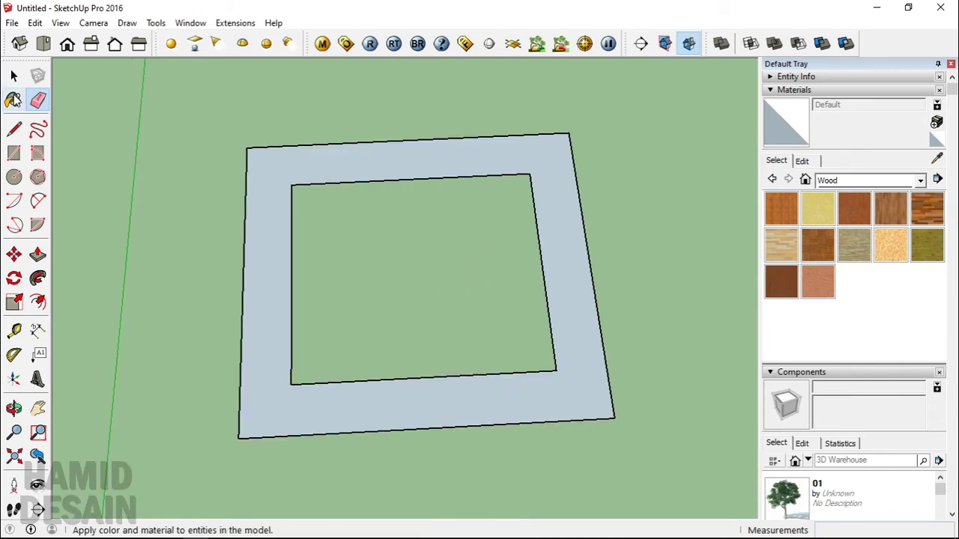
click(13, 75)
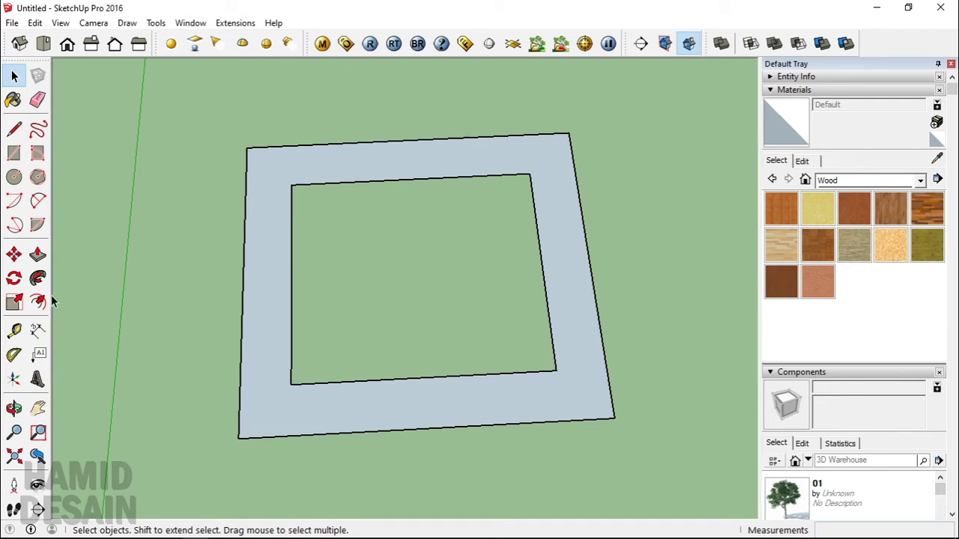
mouse_move(194, 117)
mouse_down()
mouse_move(298, 145)
mouse_move(219, 188)
mouse_move(208, 128)
mouse_up()
click(90, 43)
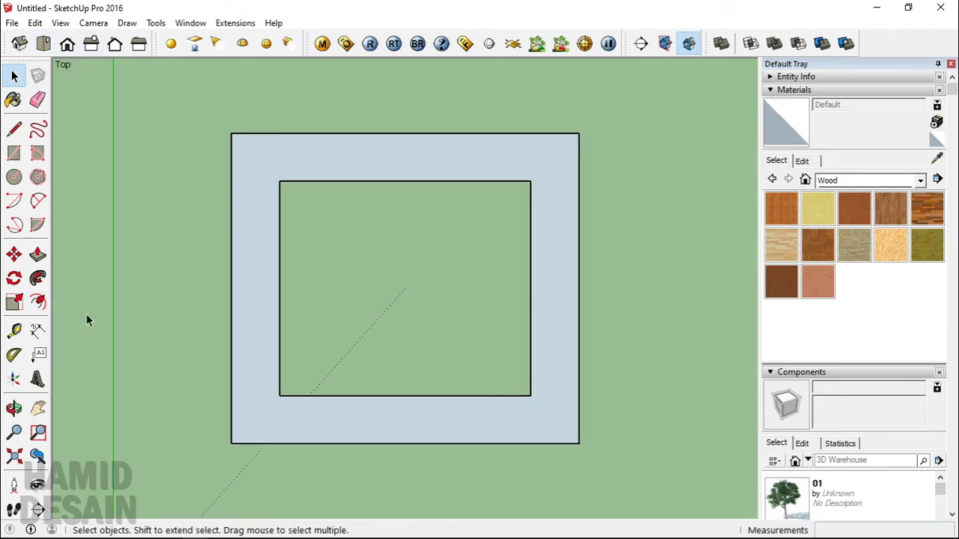
click(15, 331)
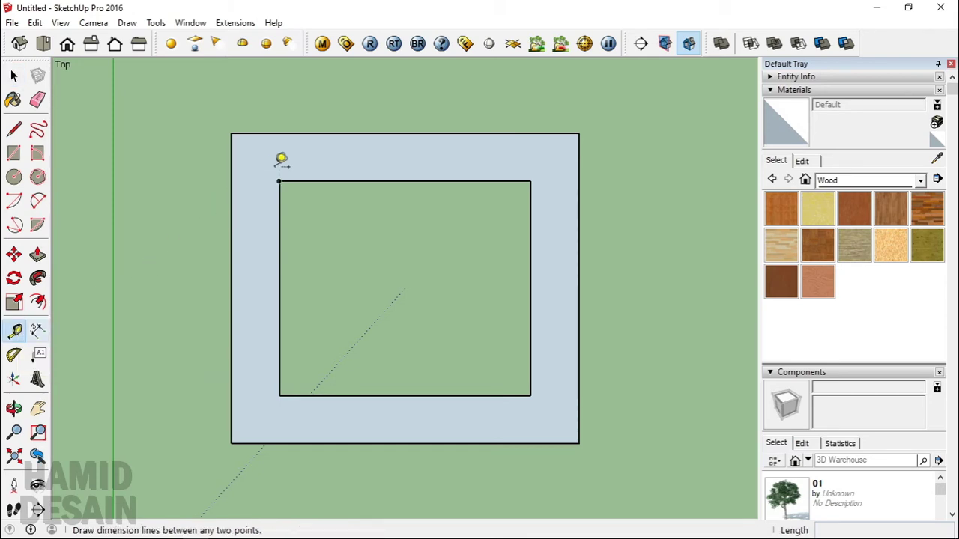
click(278, 182)
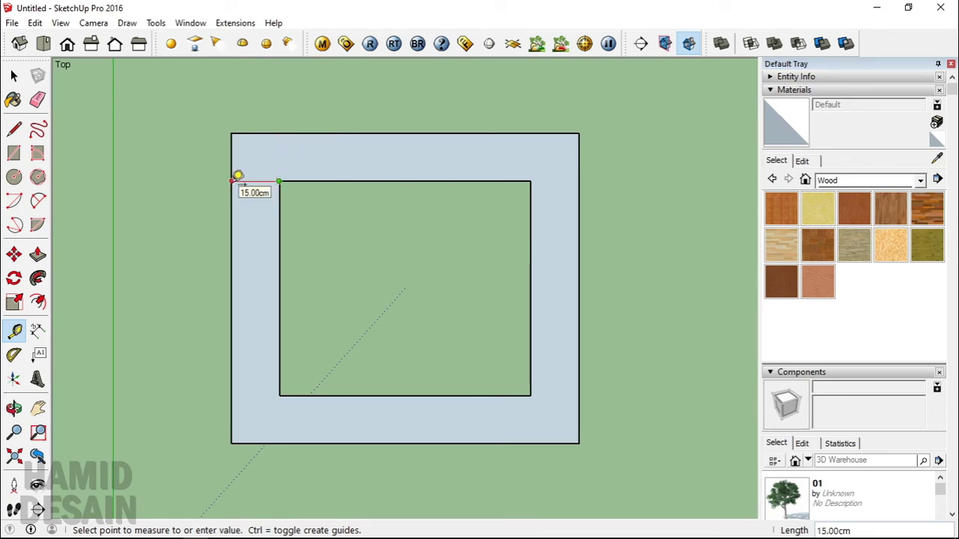
click(285, 132)
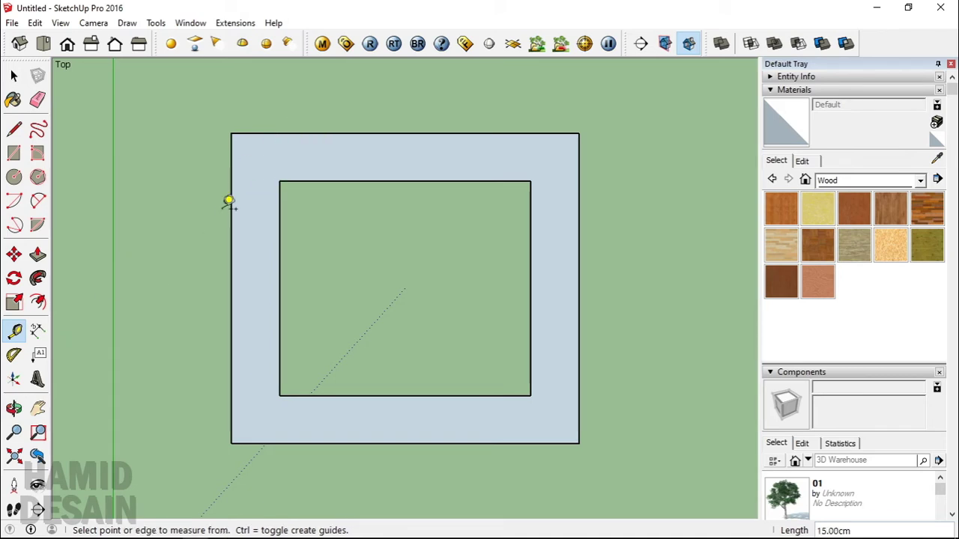
Place a guide line parallel to the red axis through the frame's far inner corner nearest the green axis.
click(281, 180)
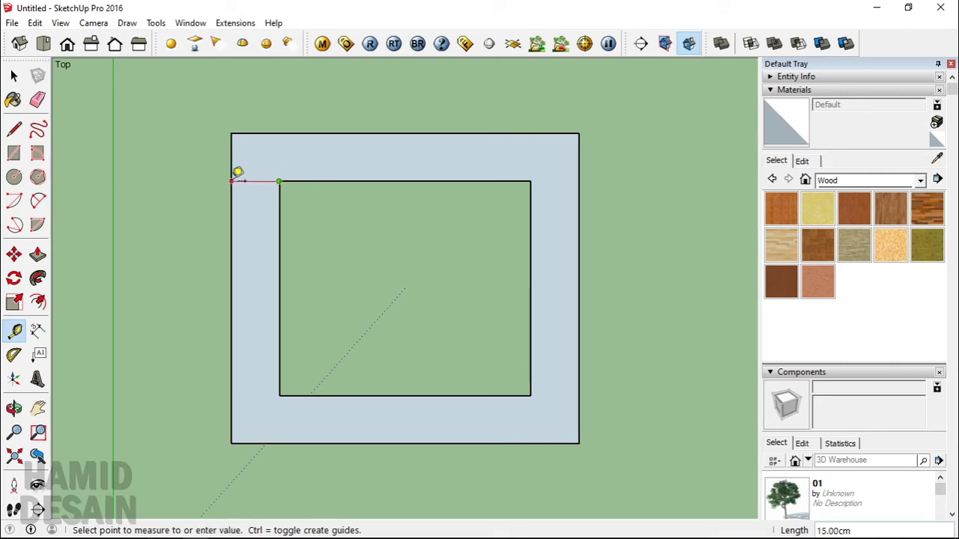
click(236, 171)
scroll(294, 176, down, 3)
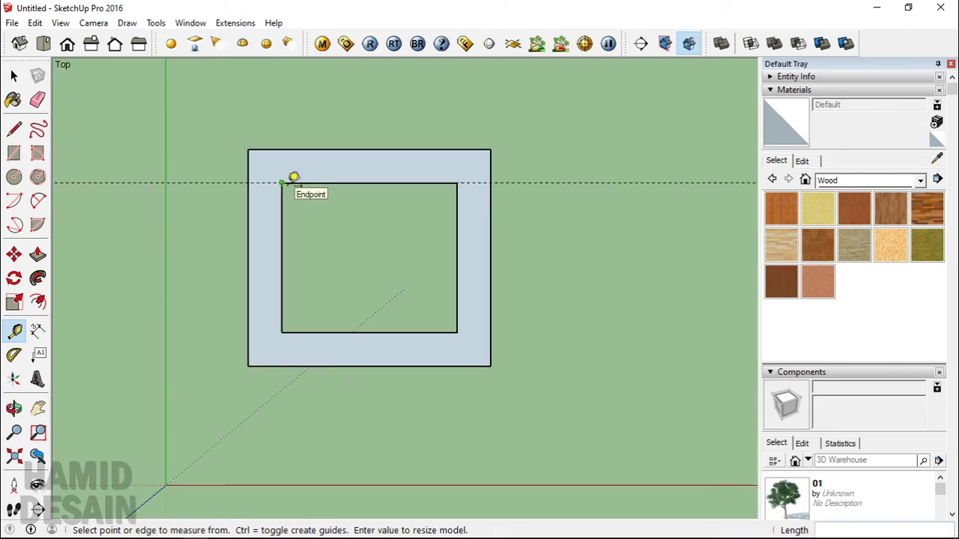
Measure the frame's far outer edge and place a guide parallel to the green axis through the far inner corner away from that axis.
click(248, 149)
click(493, 149)
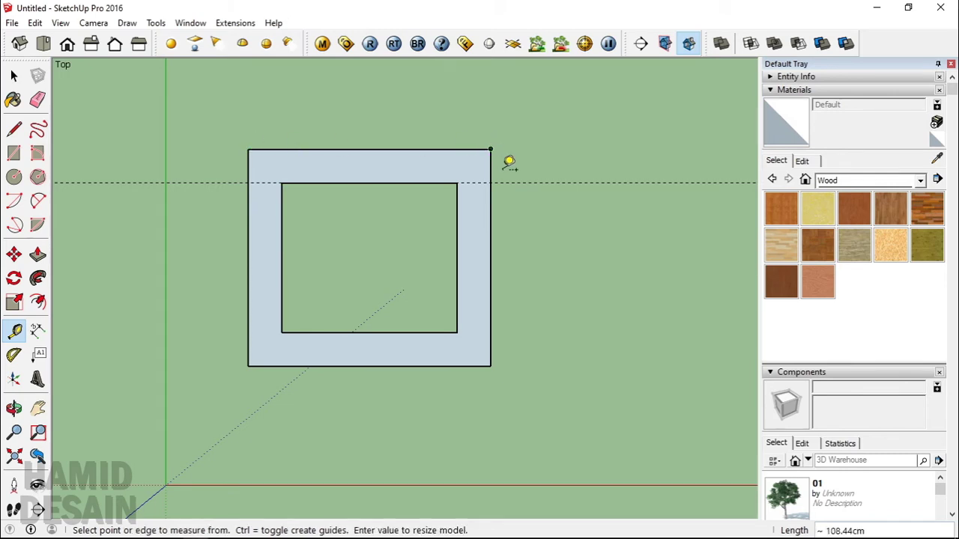
click(457, 182)
click(457, 150)
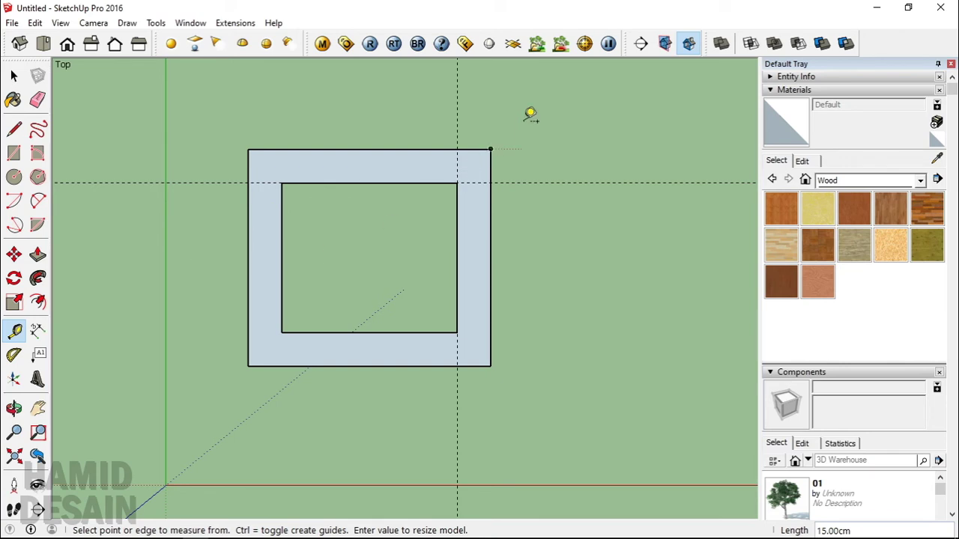
Place a guide line parallel to the red axis along the frame's far outer edge.
click(491, 150)
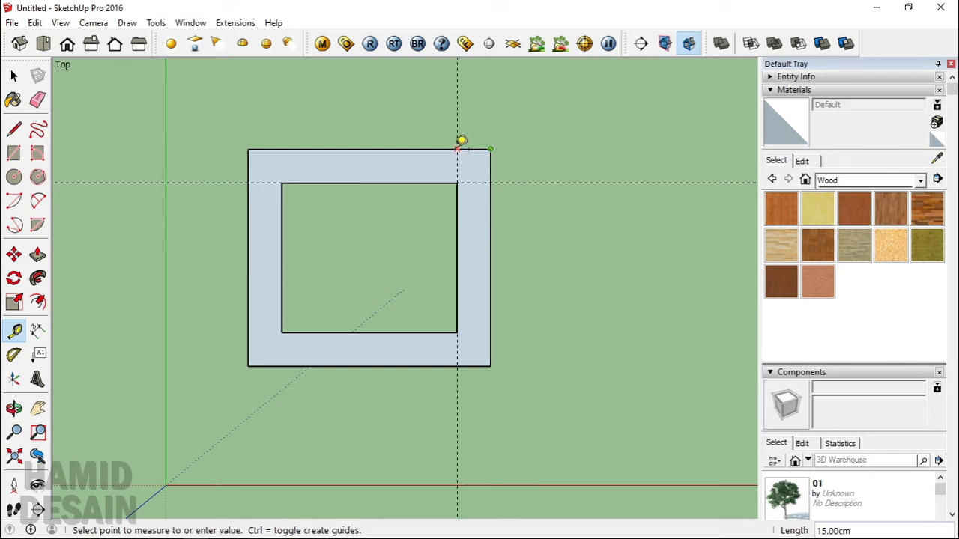
click(460, 144)
scroll(407, 256, down, 2)
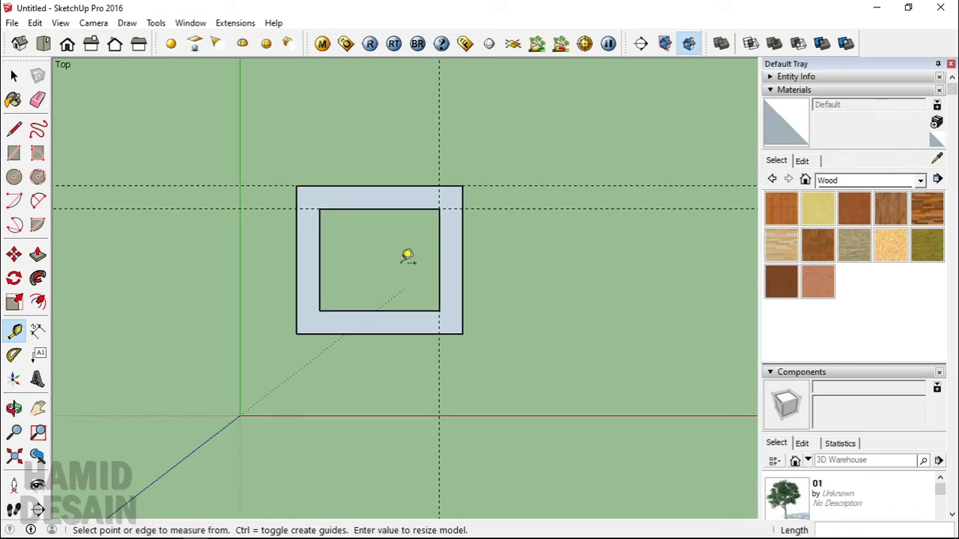
Draw a rectangle about 83 × 15 cm between the two parallel guides beside the frame, and undo it together with all the guides.
key(r)
click(495, 185)
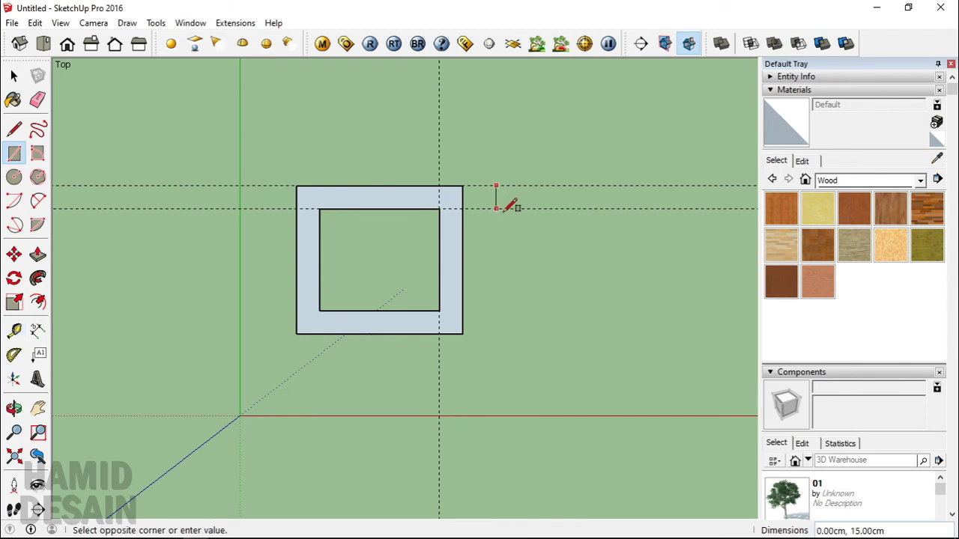
click(624, 207)
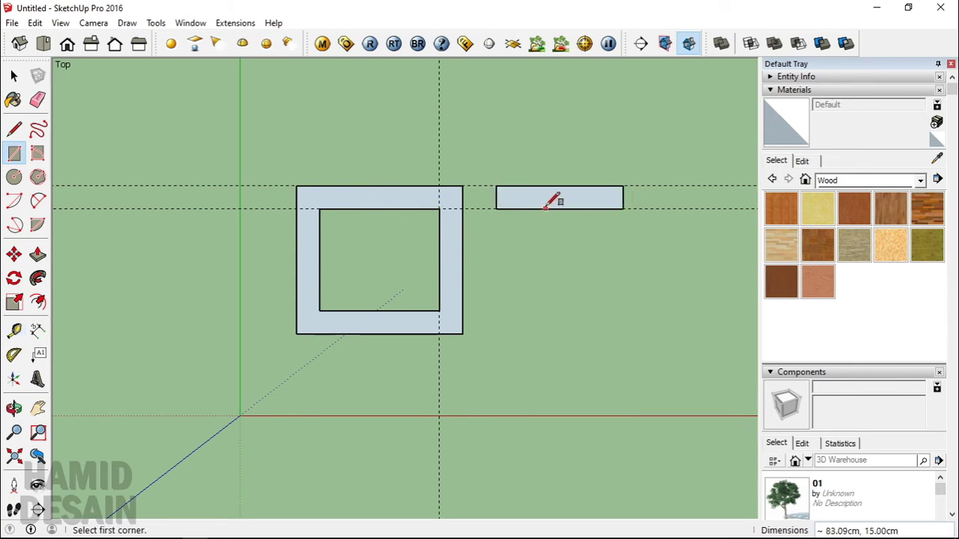
key(ctrl+z)
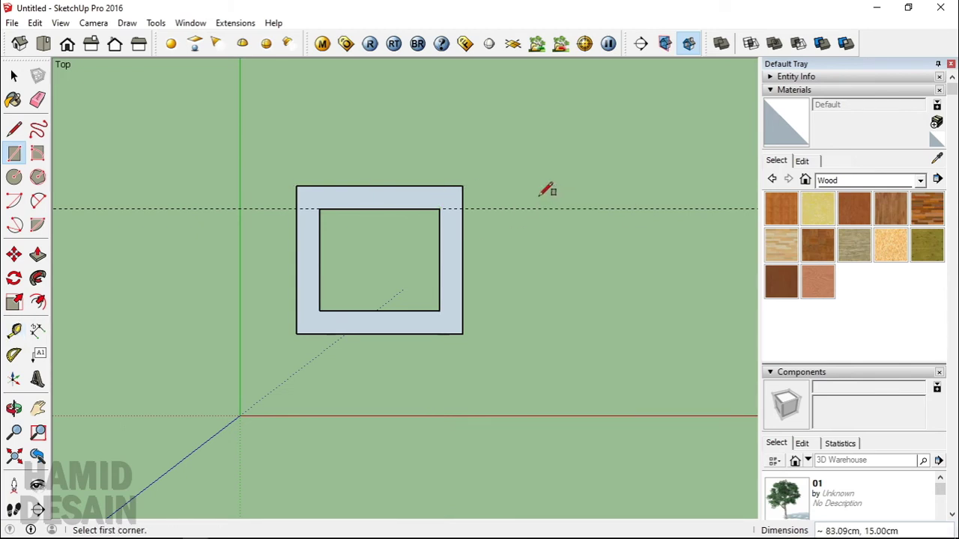
scroll(390, 203, up, 3)
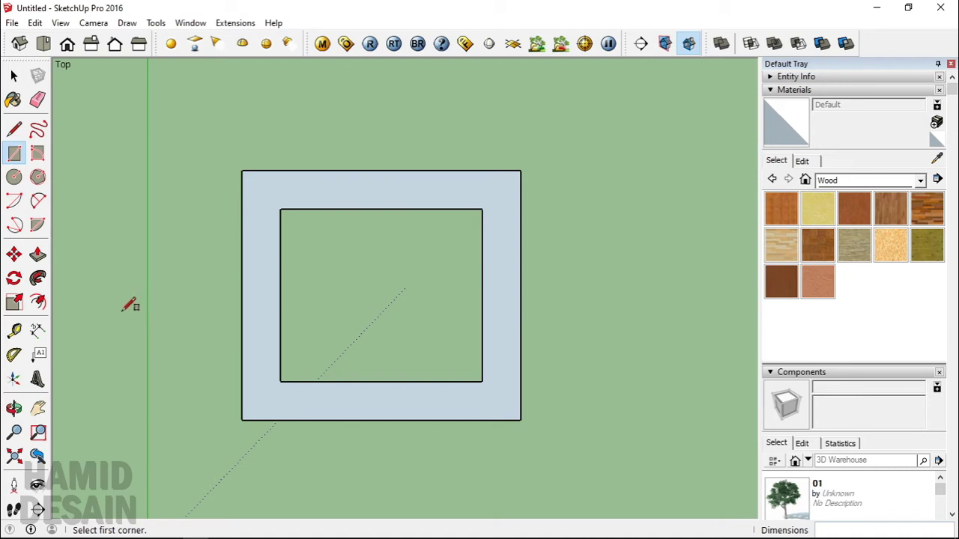
Dimension the inner opening's width along its far edge and shift the dimension slightly farther into the opening.
click(36, 332)
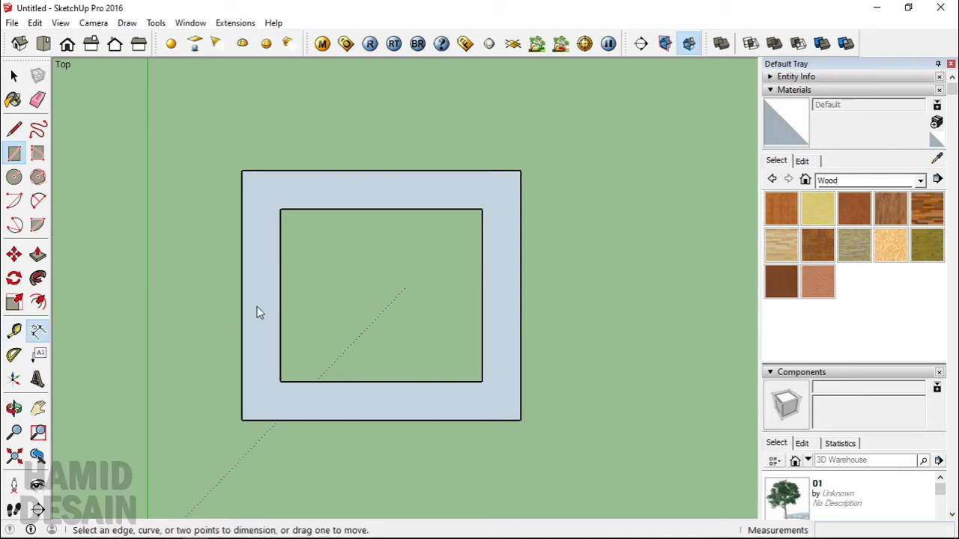
click(280, 210)
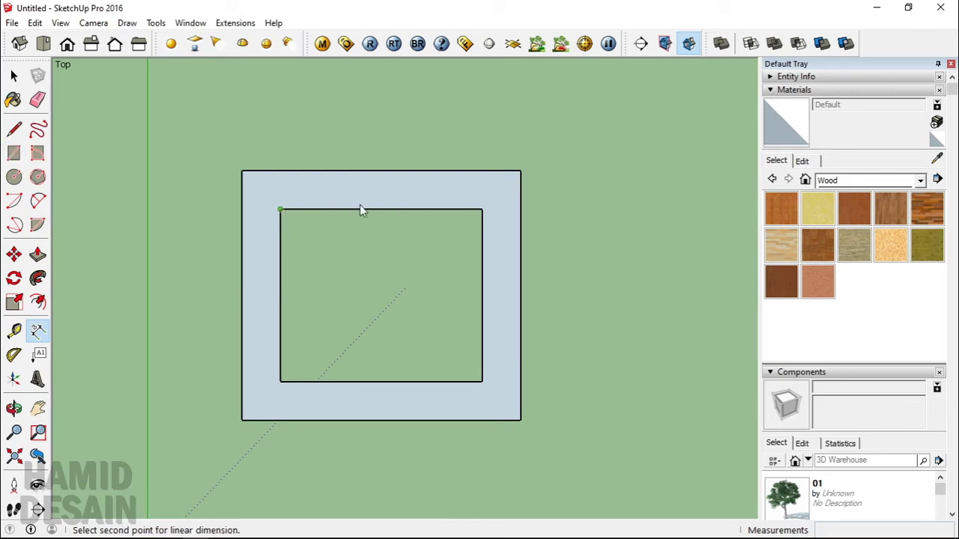
click(481, 209)
click(472, 243)
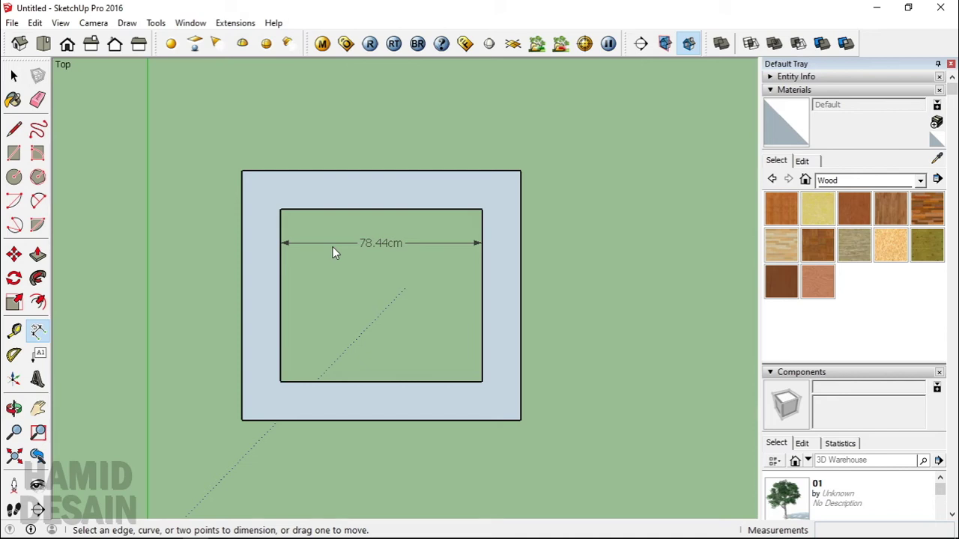
click(332, 248)
click(413, 249)
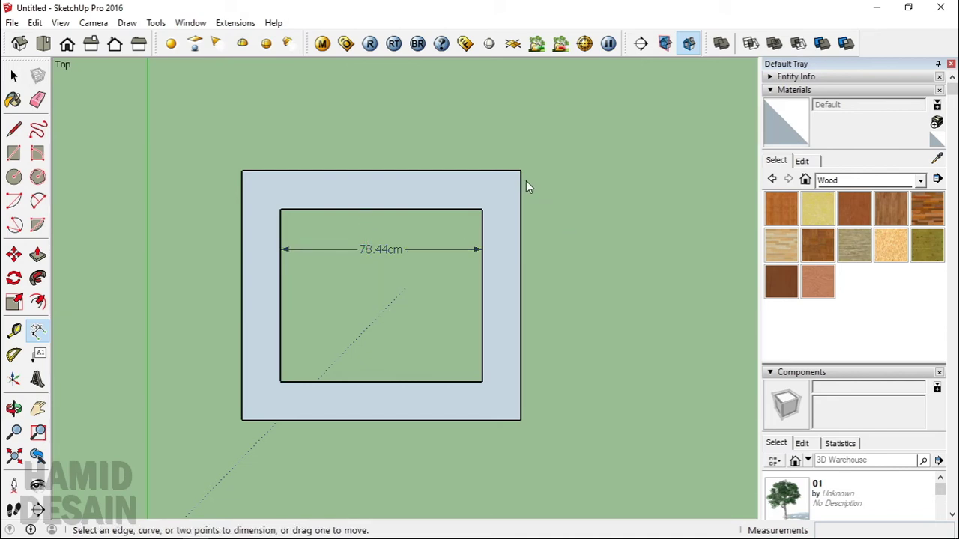
Dimension the frame's outer side away from the green axis and its far outer edge, placing both dimensions outside the frame.
click(521, 171)
click(521, 420)
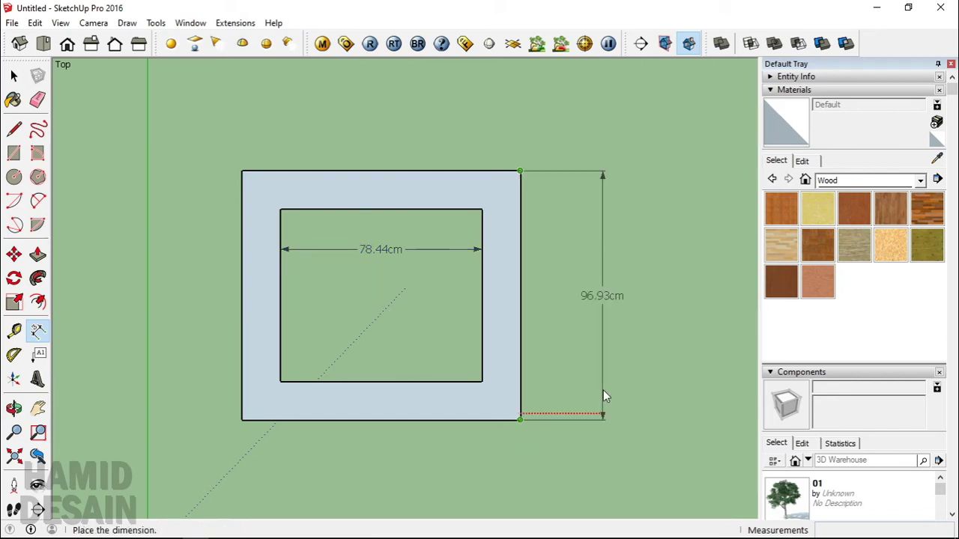
click(605, 397)
click(242, 170)
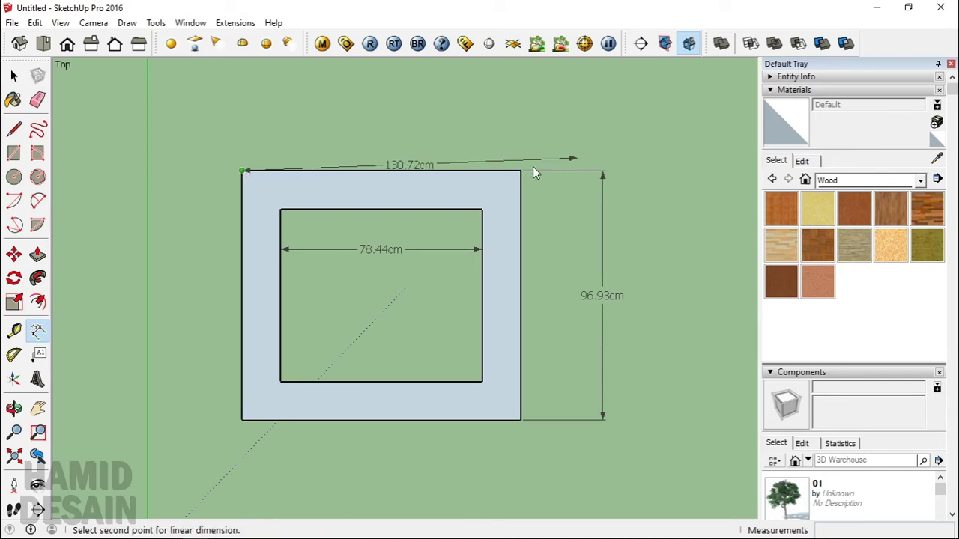
click(521, 171)
click(521, 139)
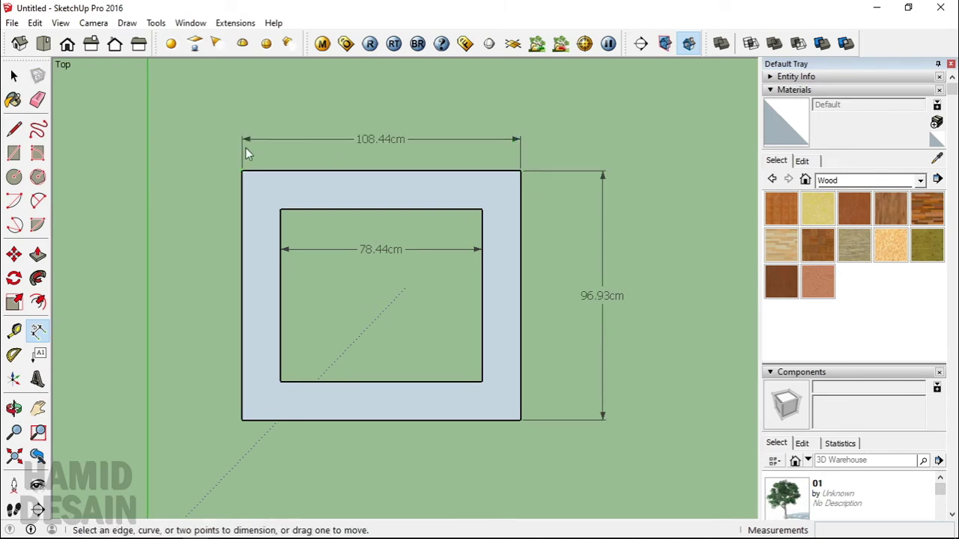
Dimension the frame's outer side nearest the green axis and its outer edge nearest the red axis, placing both dimensions outside the frame.
click(243, 172)
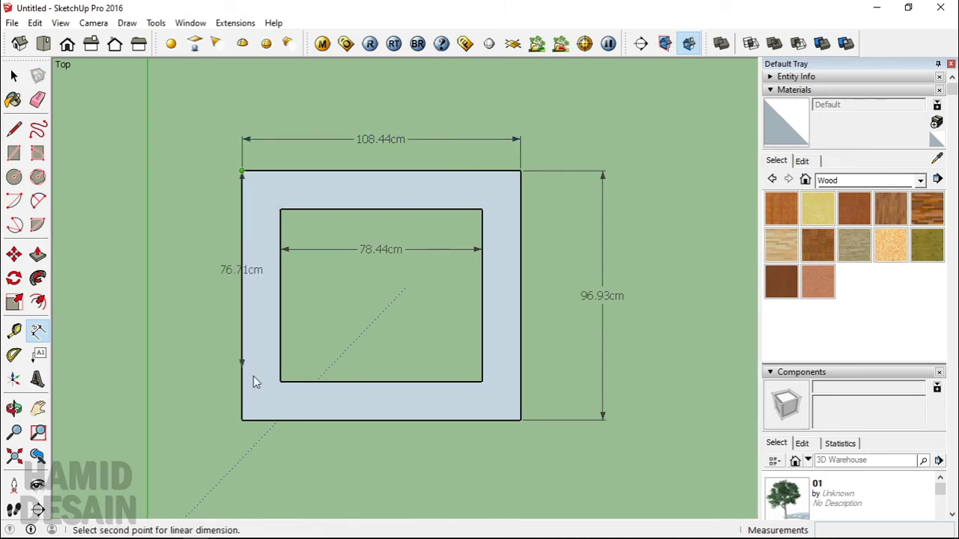
click(241, 421)
click(190, 417)
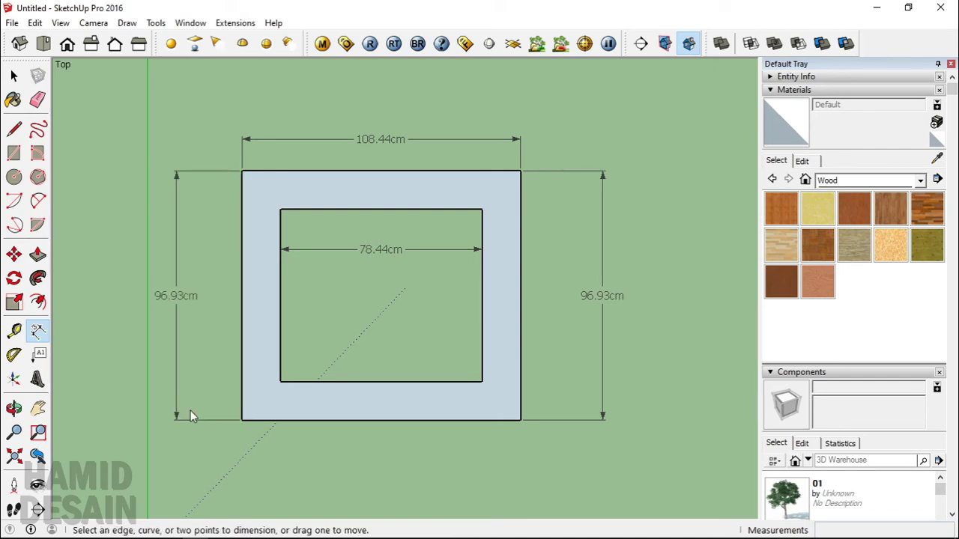
click(310, 418)
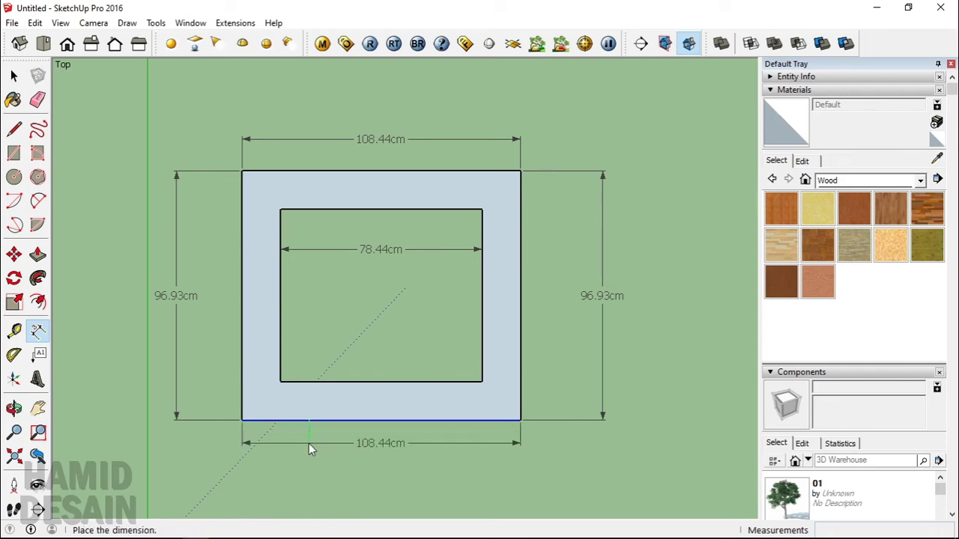
click(309, 443)
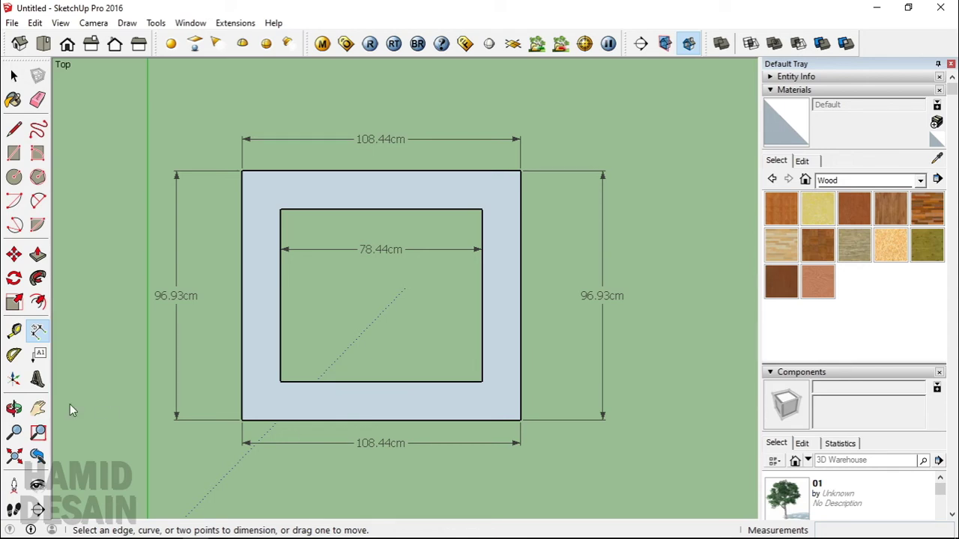
Place two Protractor guides from the frame's far outer corners, each angled 15° outward from the far edge so that they cross.
click(14, 355)
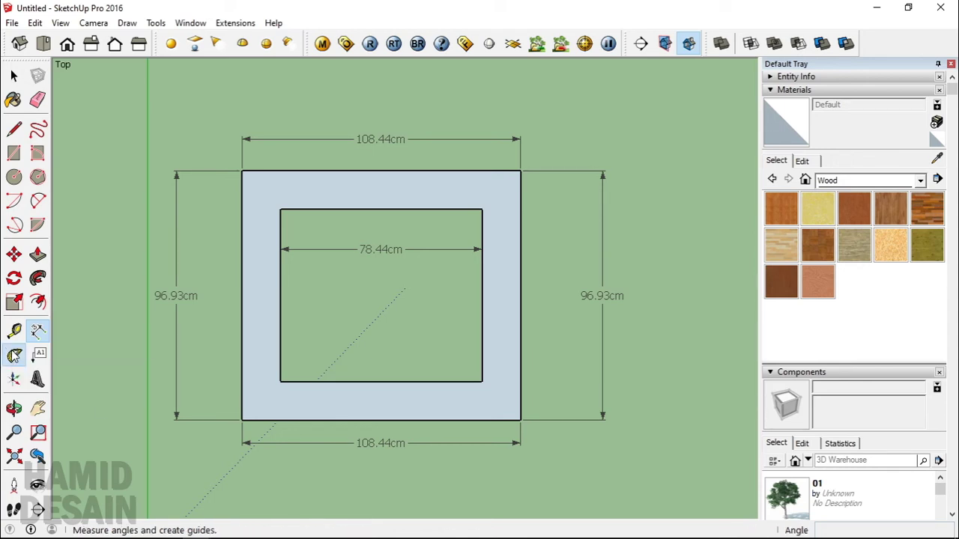
click(242, 171)
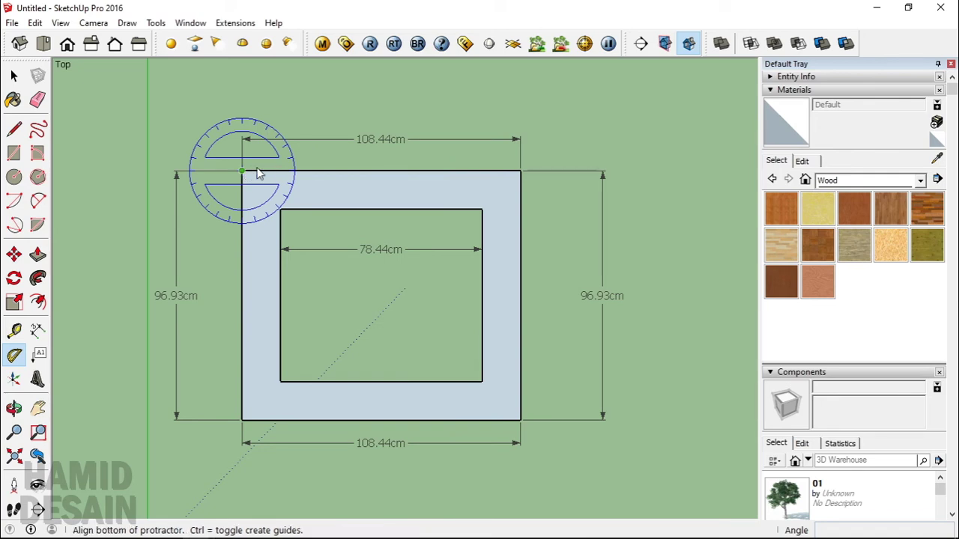
click(520, 172)
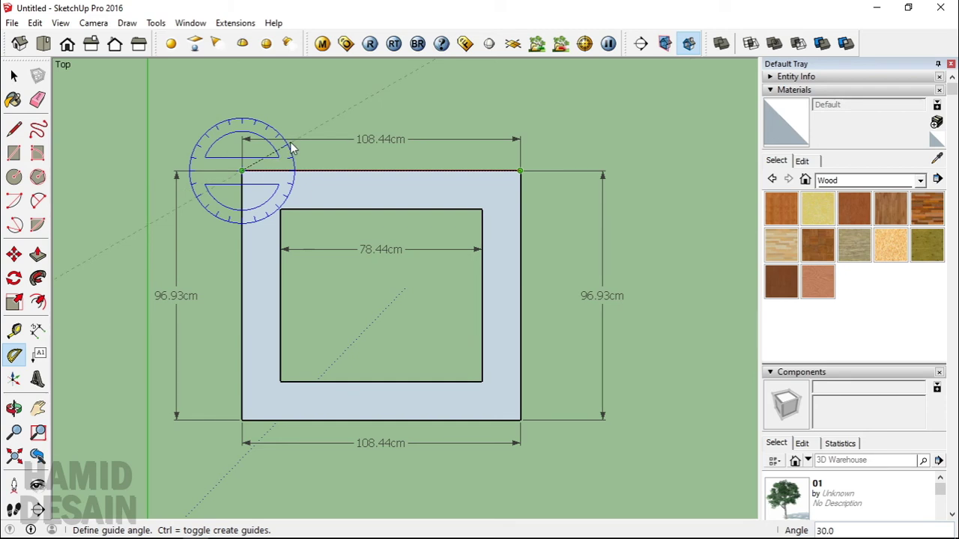
click(328, 149)
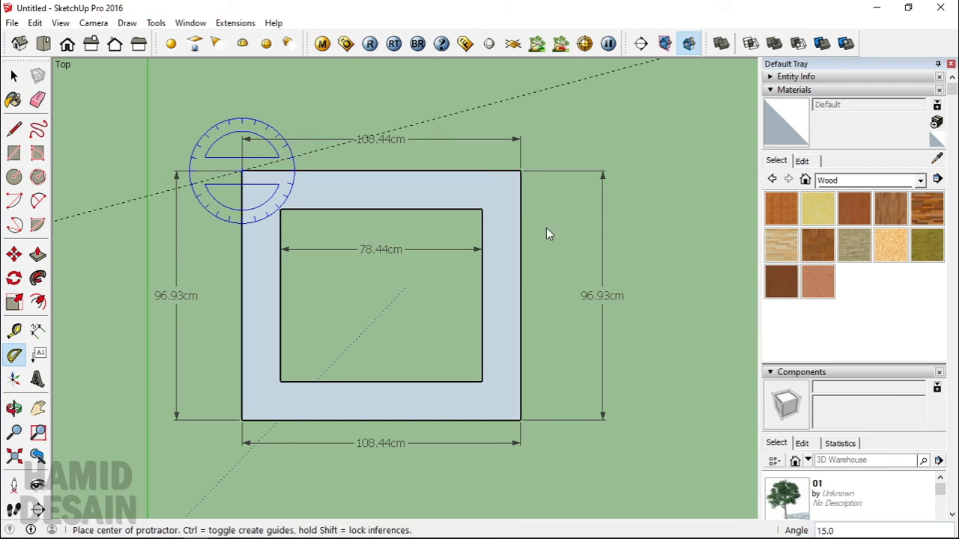
click(523, 173)
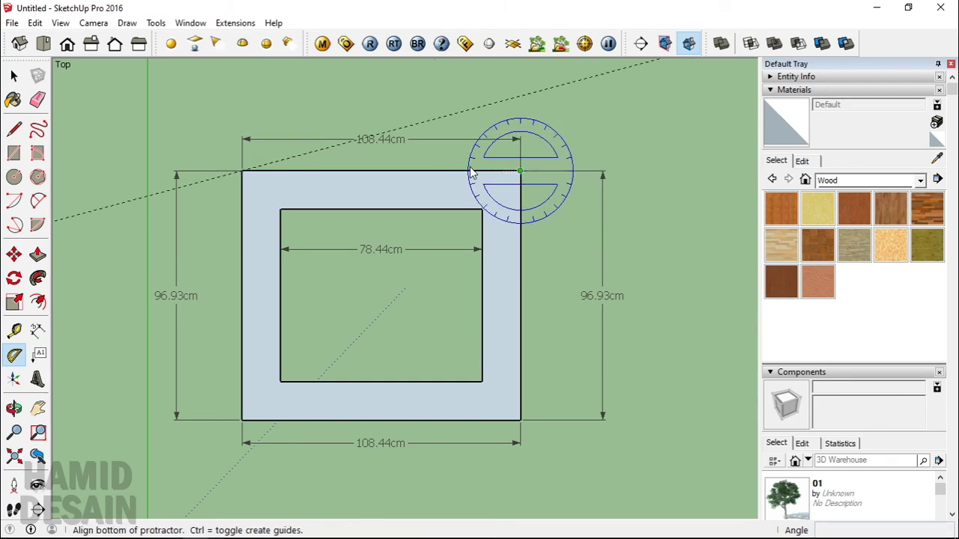
click(432, 171)
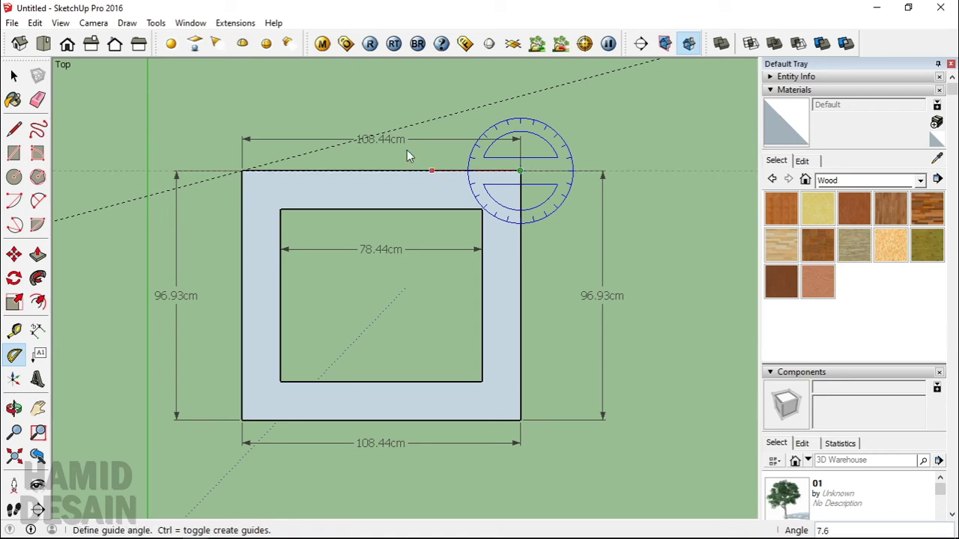
click(350, 126)
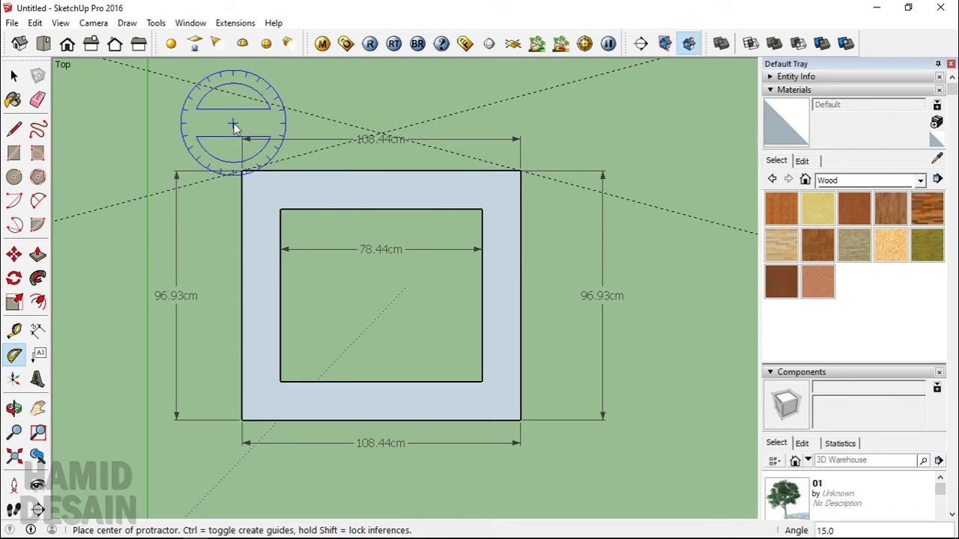
click(281, 381)
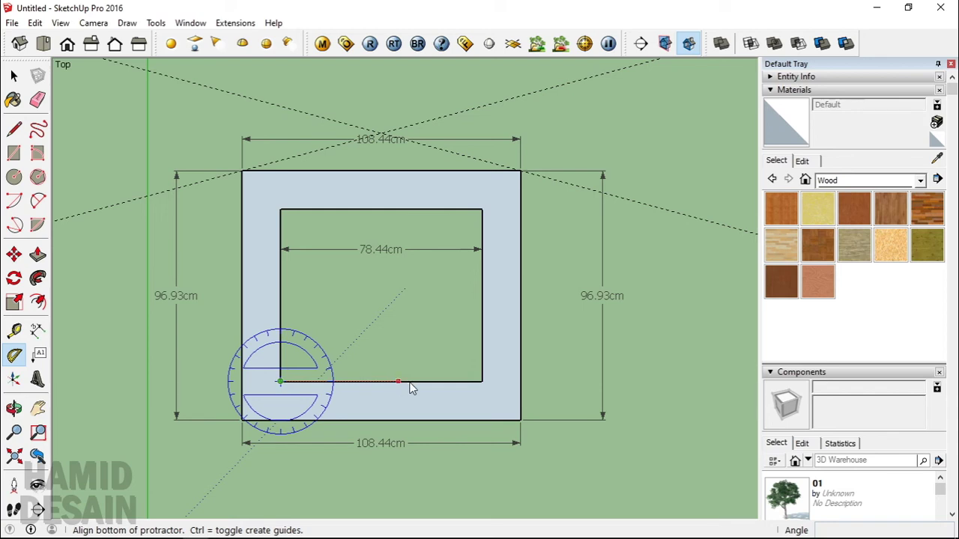
click(481, 381)
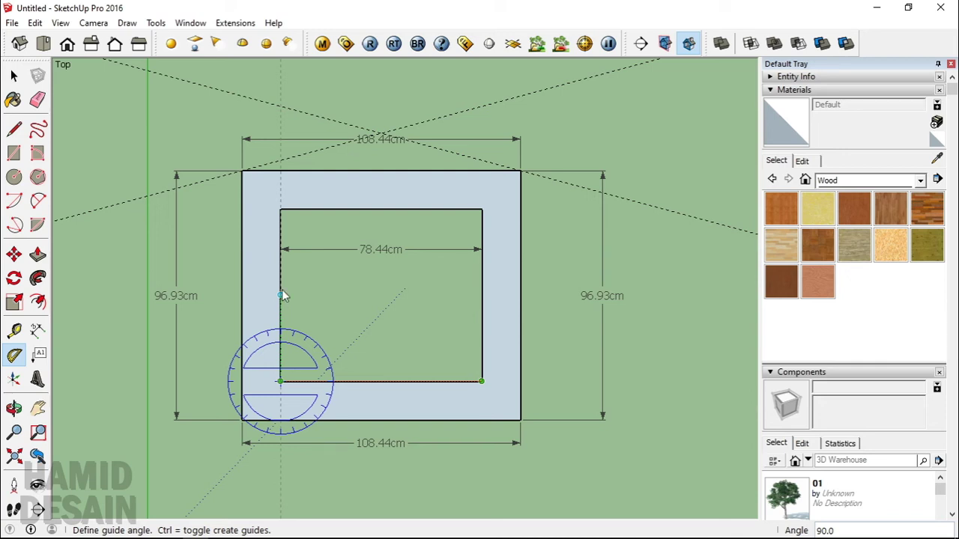
key(Escape)
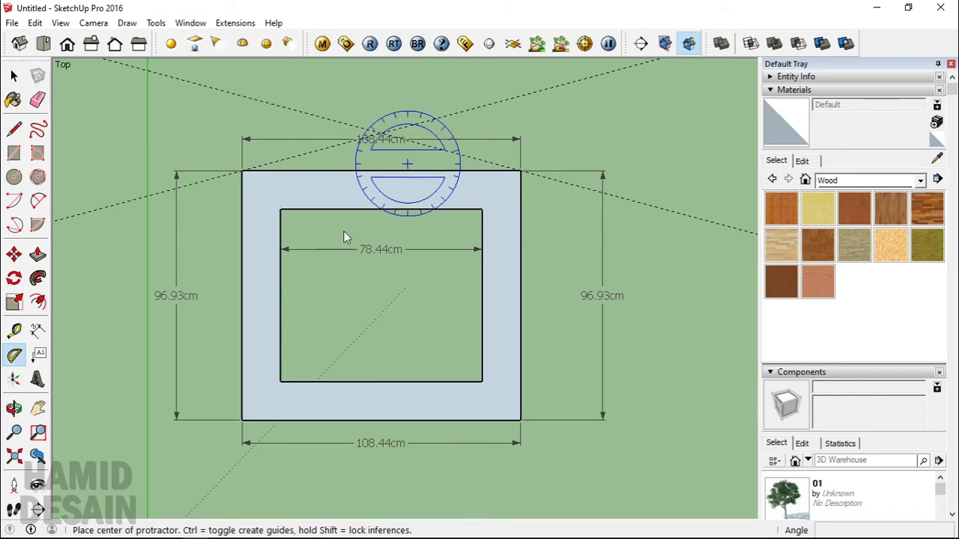
Place two Protractor guides from the midpoint of the far inner edge through the frame's far outer corners, each at about 15.5°.
click(15, 357)
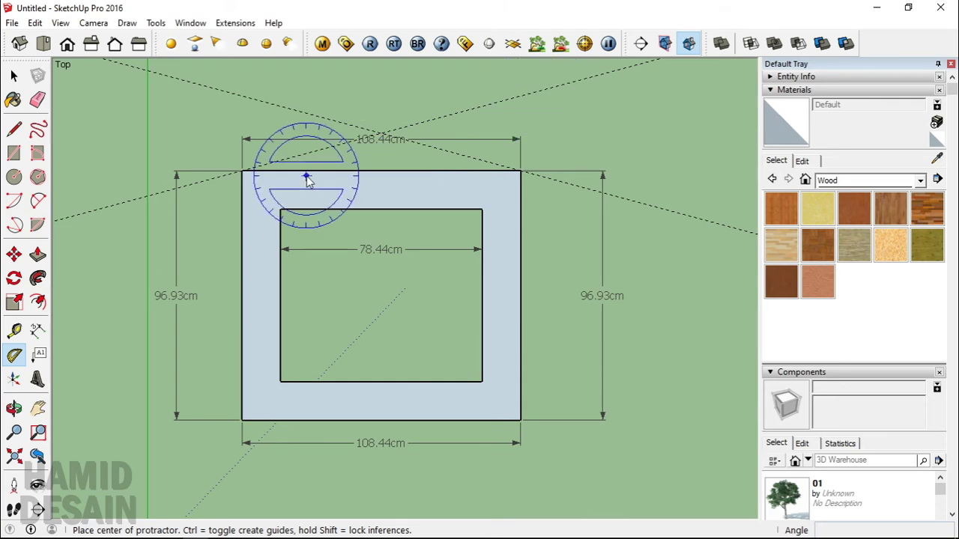
click(381, 211)
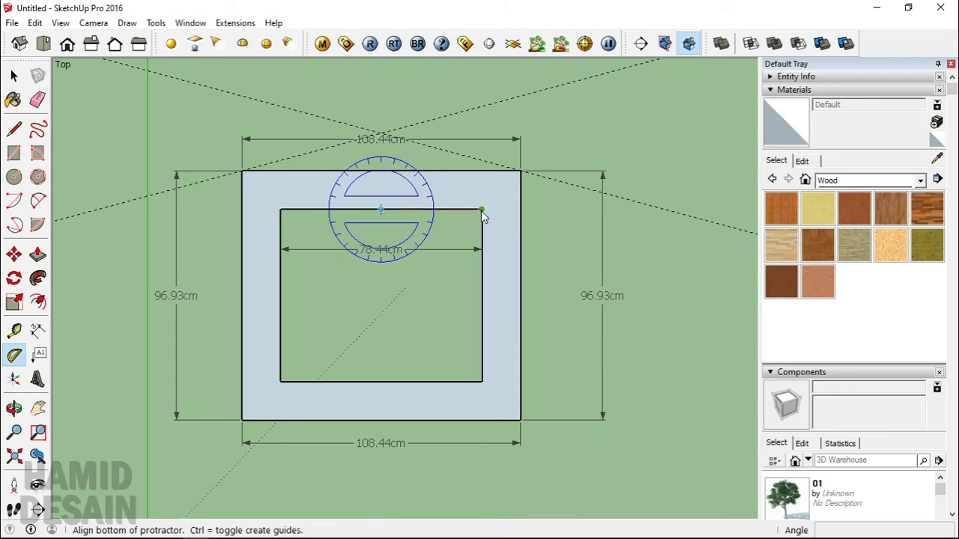
click(482, 210)
click(521, 174)
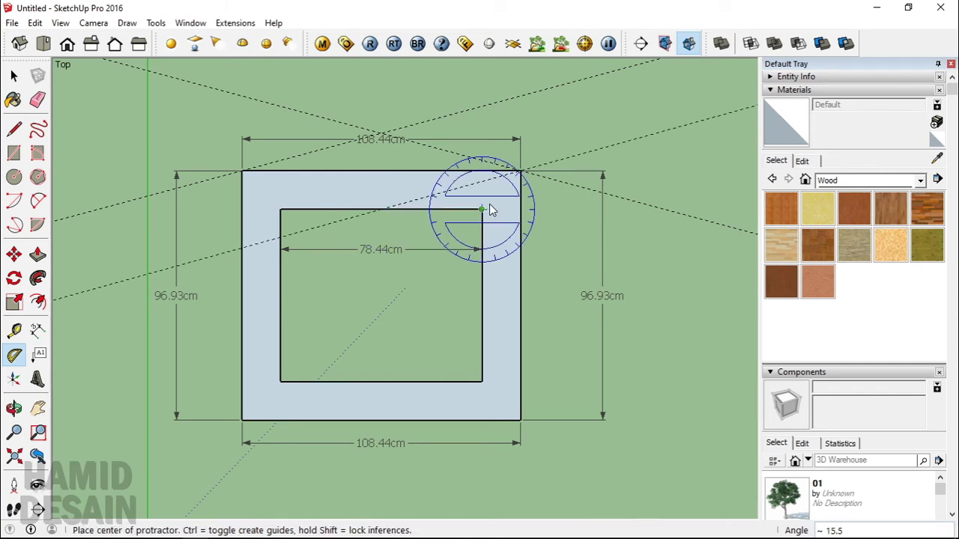
click(358, 216)
click(281, 210)
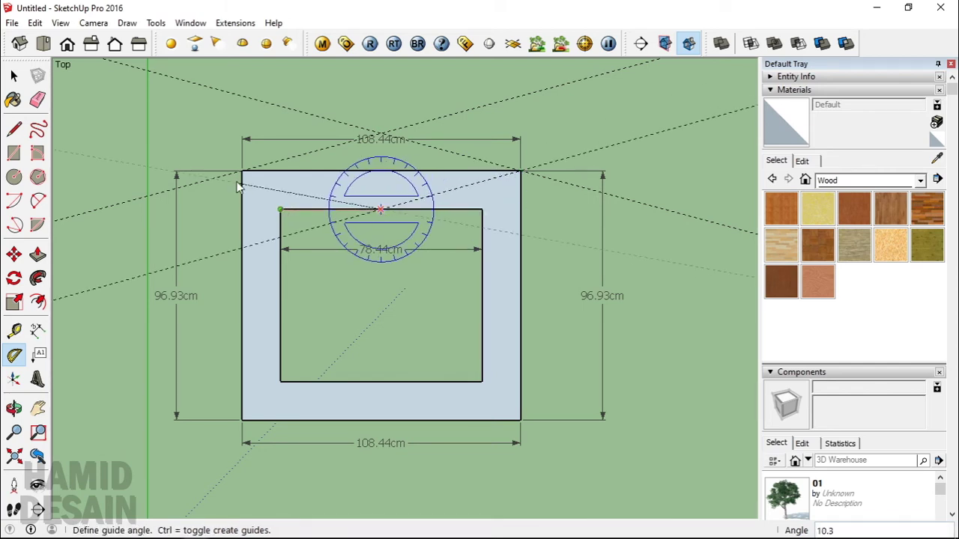
click(242, 171)
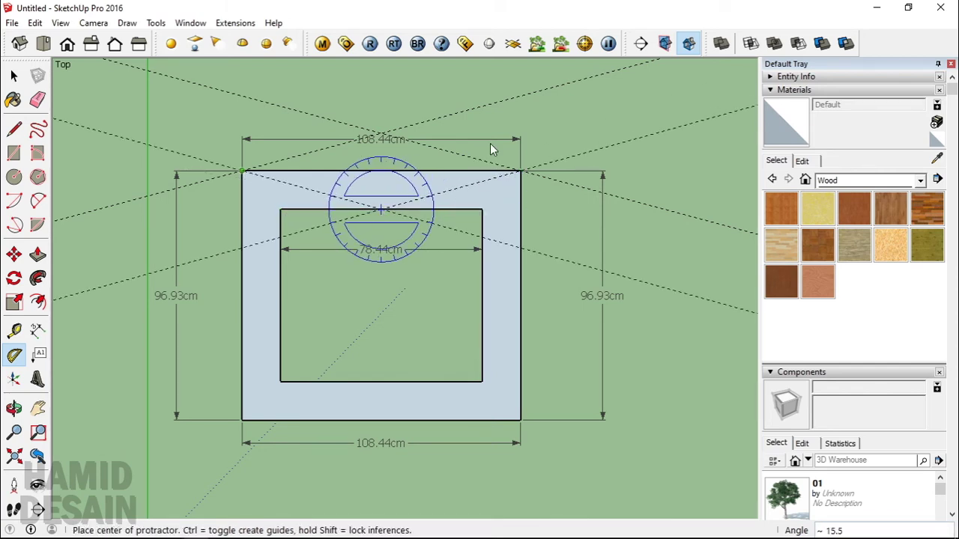
Draw two lines from the frame's far outer corners along the guides to their crossing, closing a triangle on the far edge.
click(14, 129)
click(242, 171)
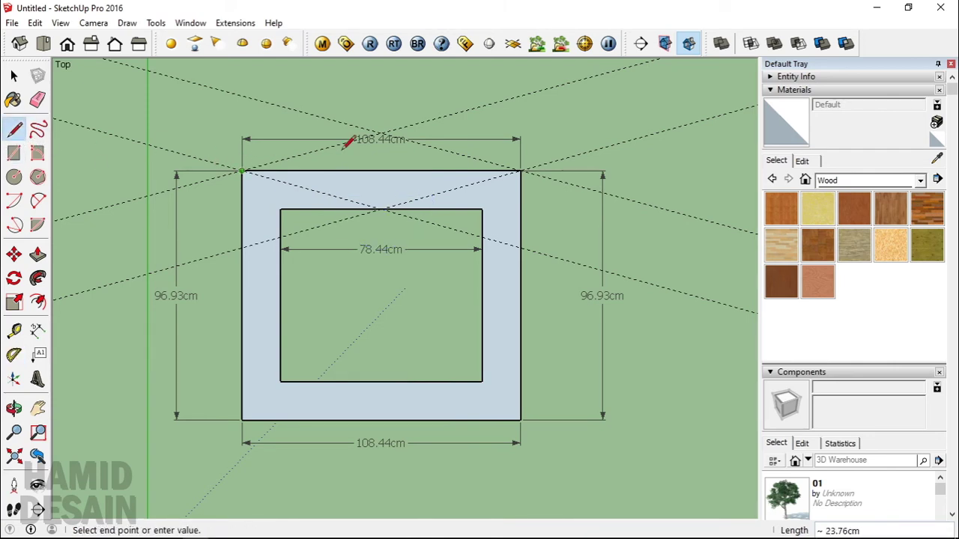
click(380, 135)
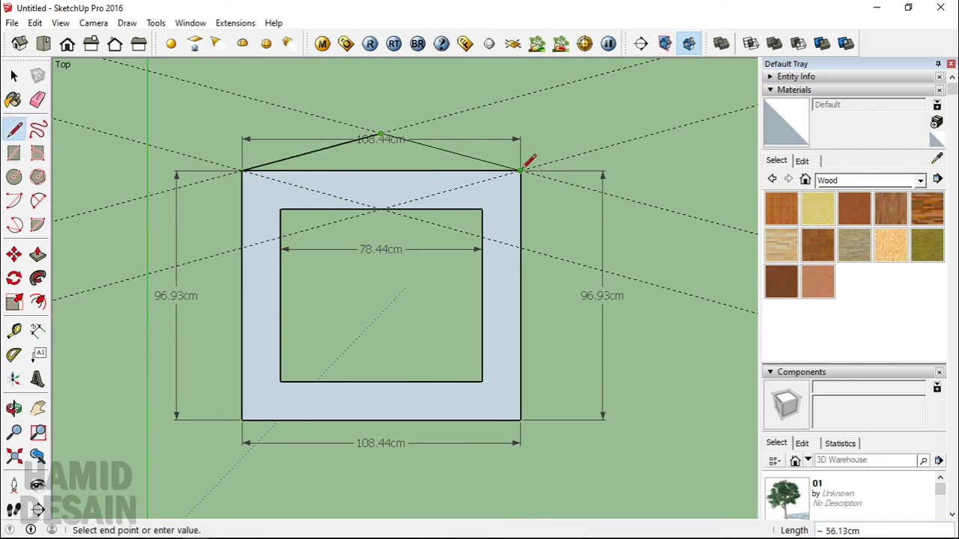
click(520, 171)
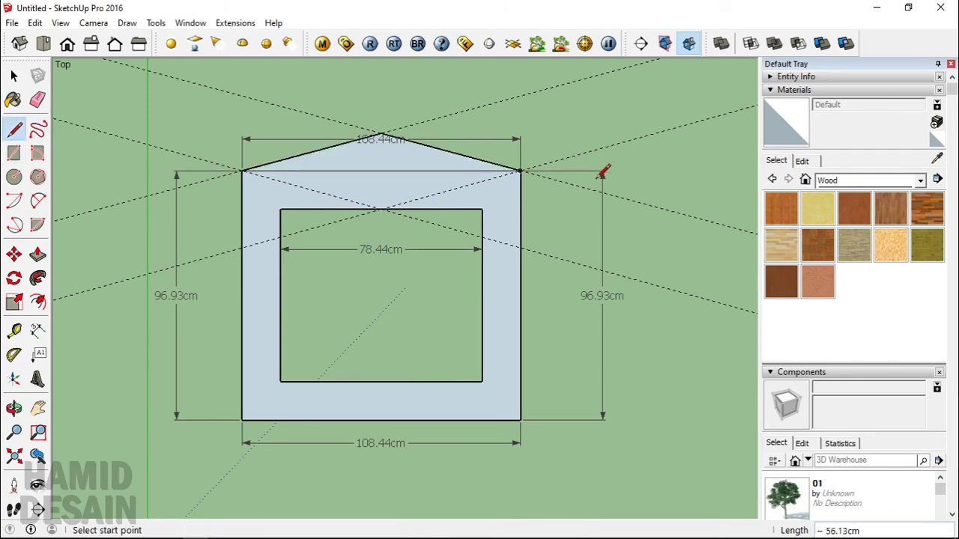
Draw a slanted strip between the two parallel guides, running outward from the triangle's side away from the green axis.
click(520, 171)
click(668, 129)
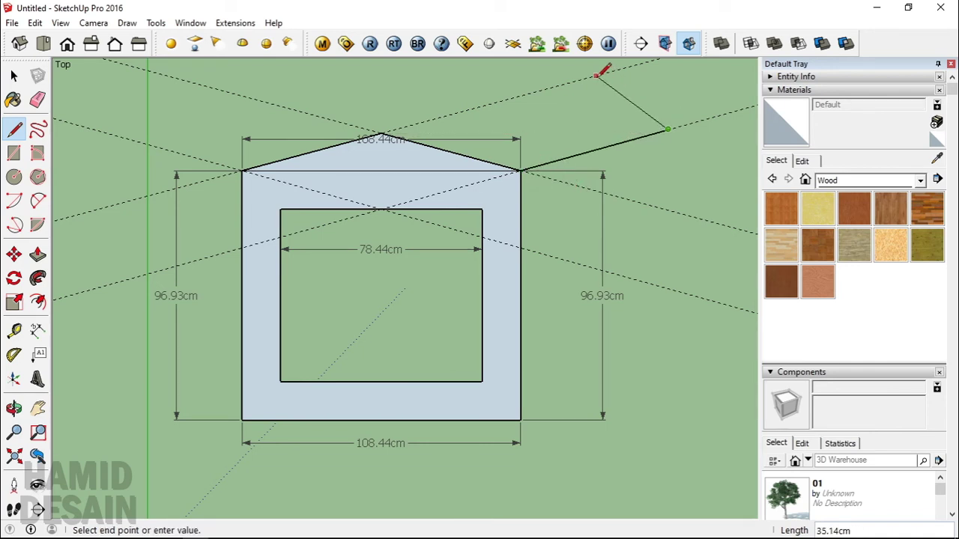
click(629, 67)
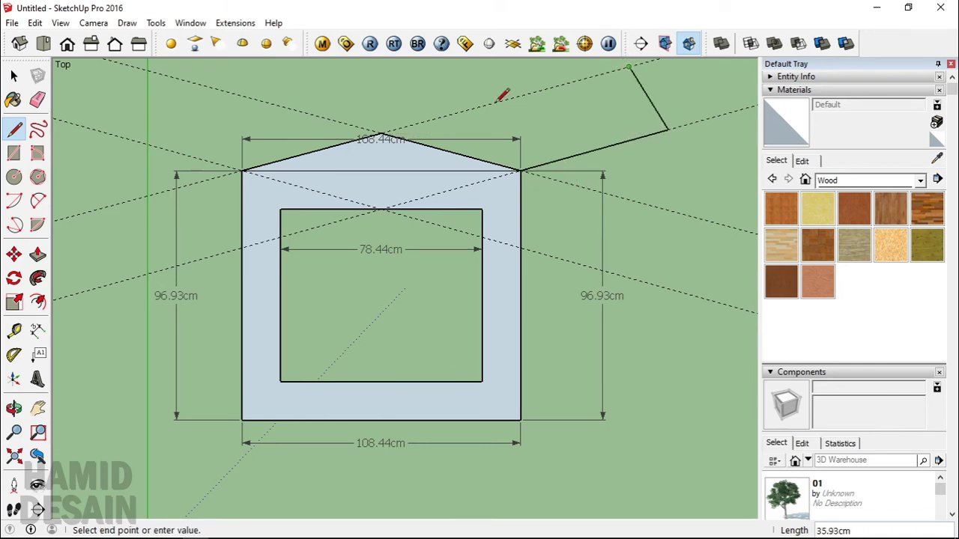
click(381, 135)
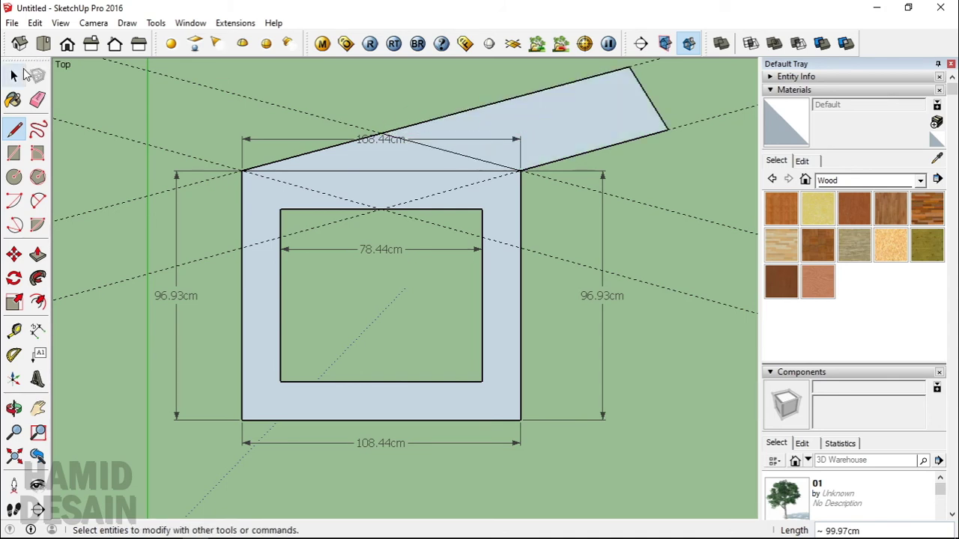
click(14, 75)
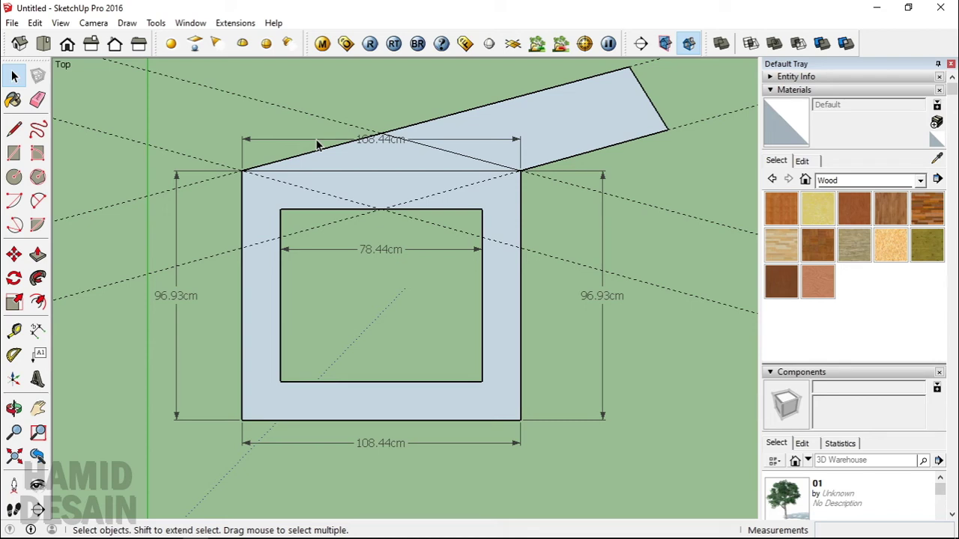
Attach a leader text label with the default area value to the frame face, placed outside the side nearest the green axis.
click(41, 362)
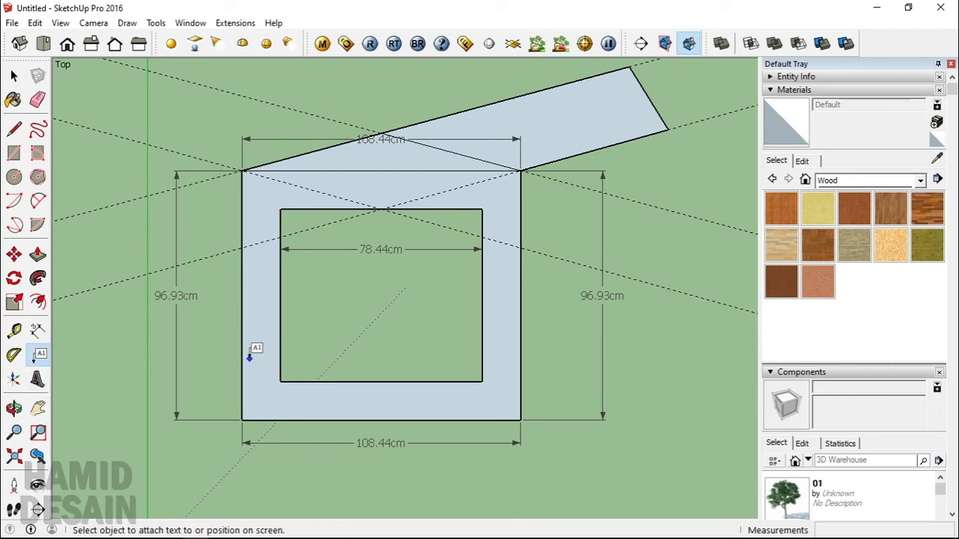
click(252, 361)
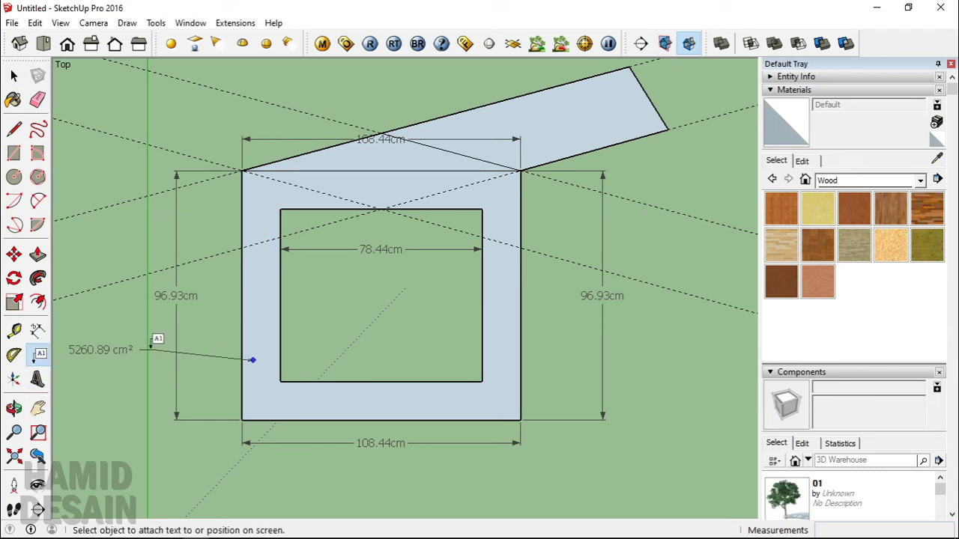
click(150, 335)
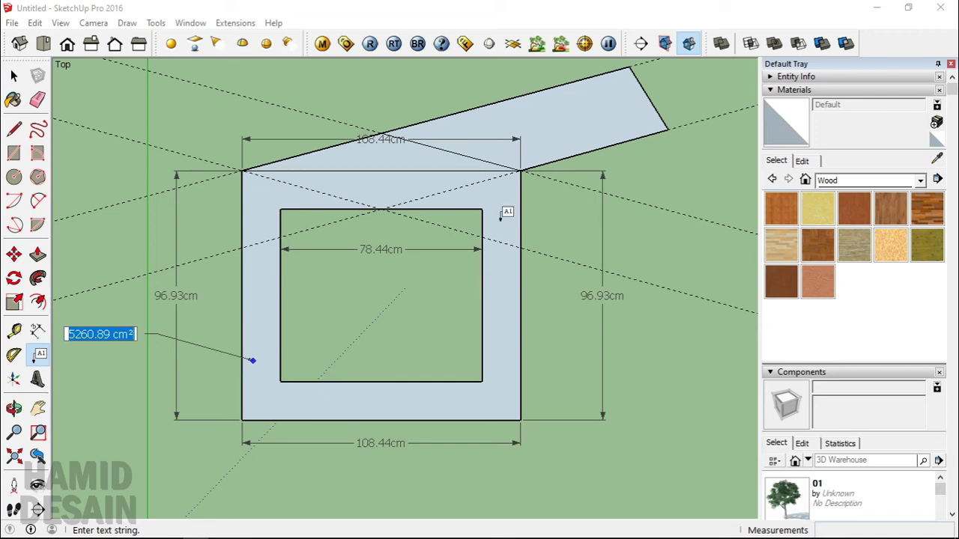
click(621, 150)
Attach a leader text label reading LANTAI to the slanted strip's face, placed just outside the strip.
click(602, 105)
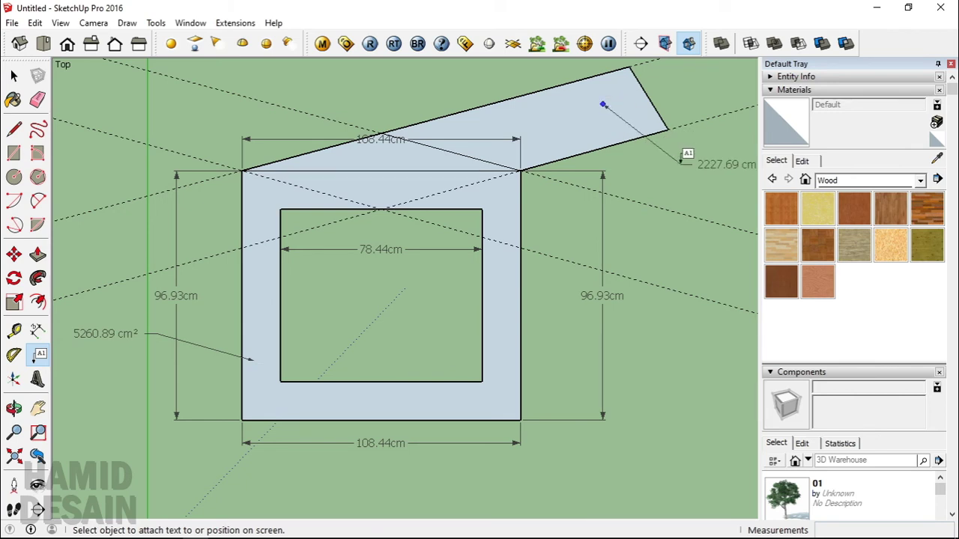
click(634, 159)
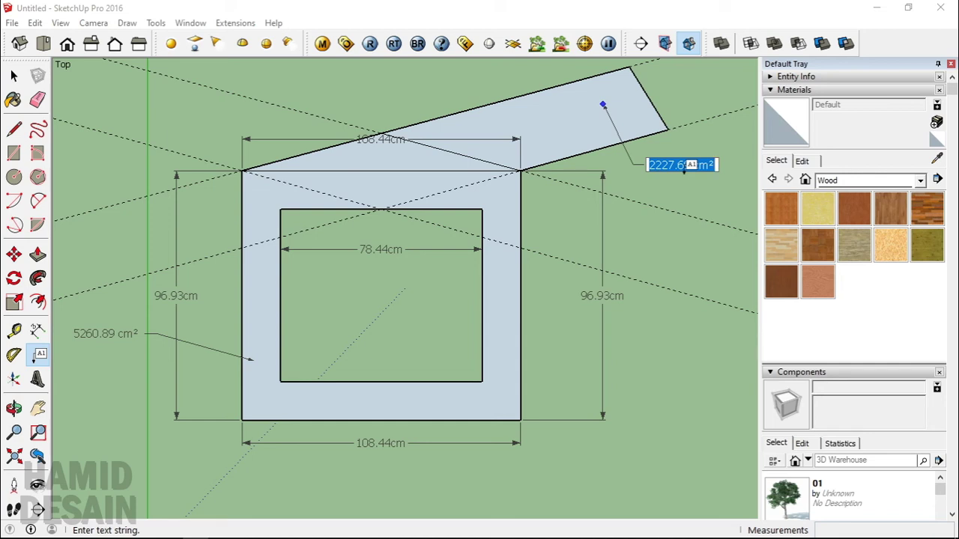
text(LANTA)
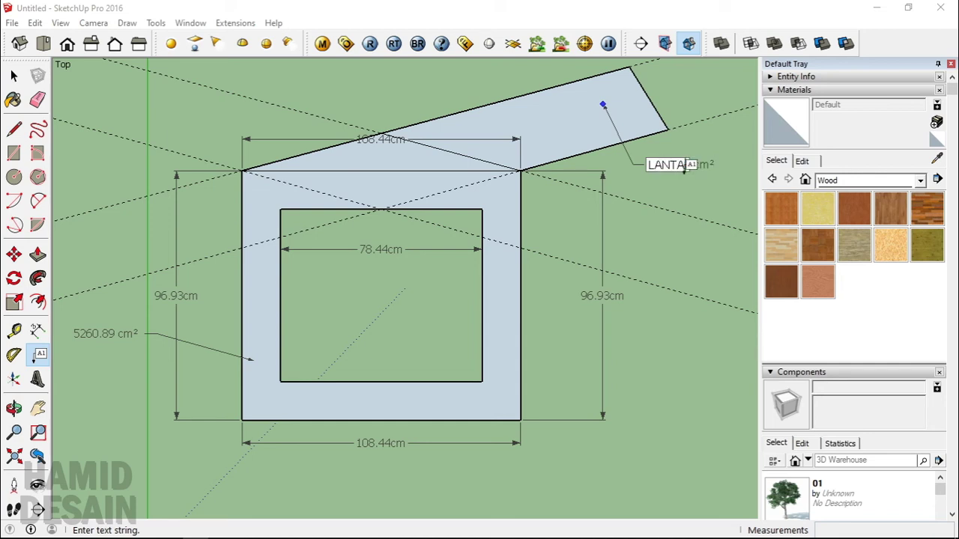
text(I)
key(Return)
click(702, 232)
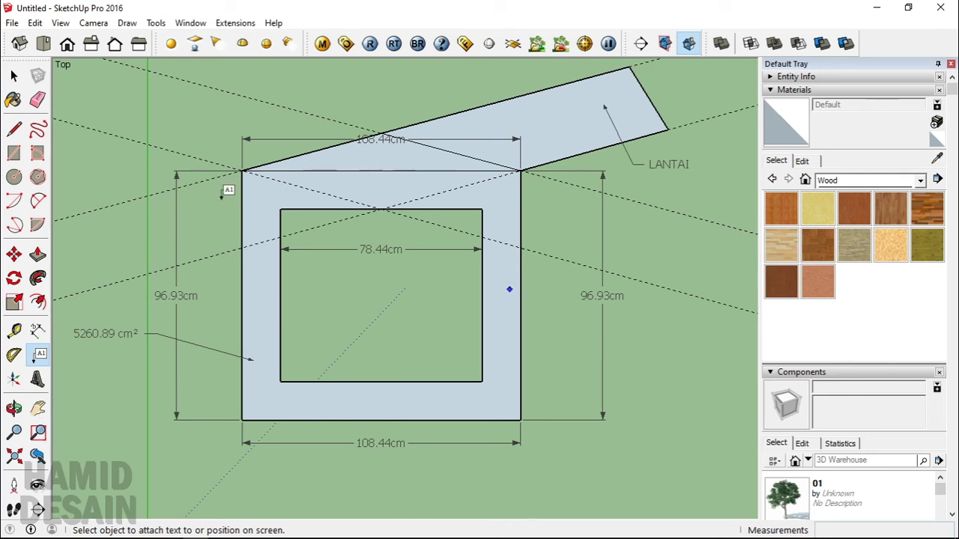
Attach a second default area label to the frame face, placed outside the side away from the green axis.
click(502, 354)
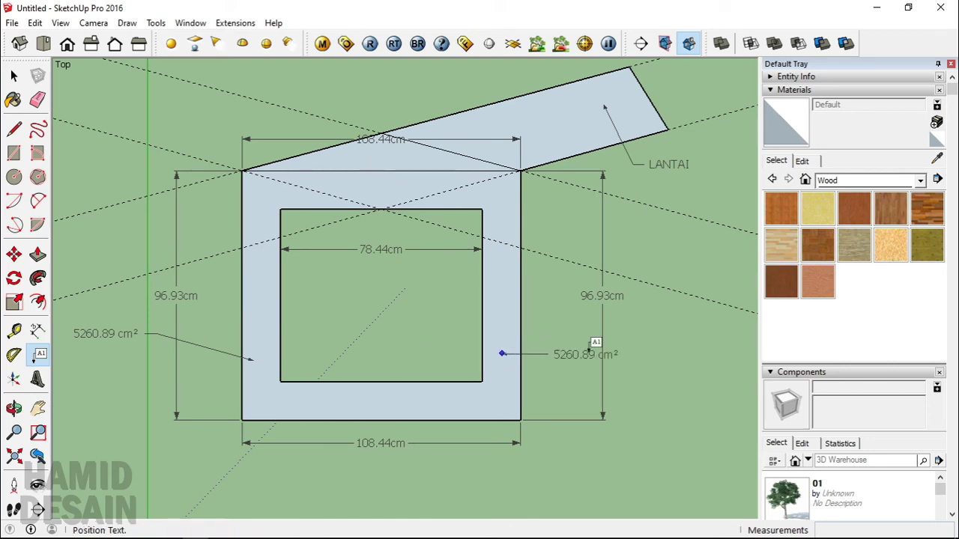
click(660, 346)
click(644, 386)
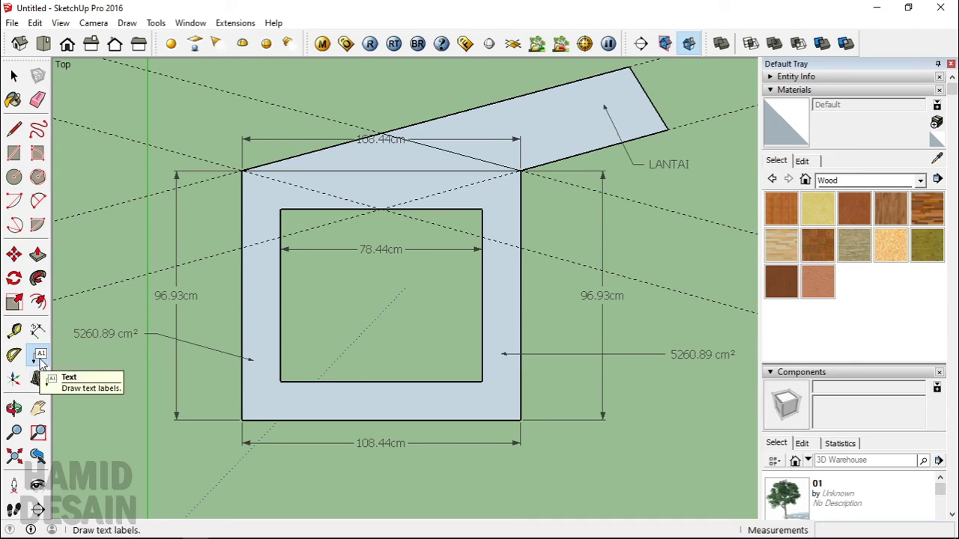
Relocate the drawing axes to the frame's inner corner nearest the origin, with the red axis along the adjoining inner side edge.
click(12, 380)
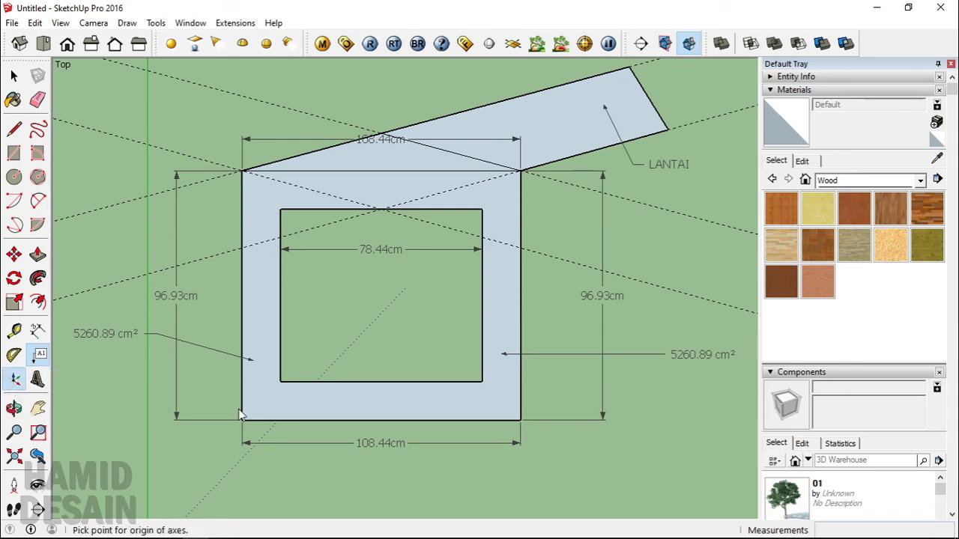
click(280, 383)
middle_drag(343, 407, 175, 275)
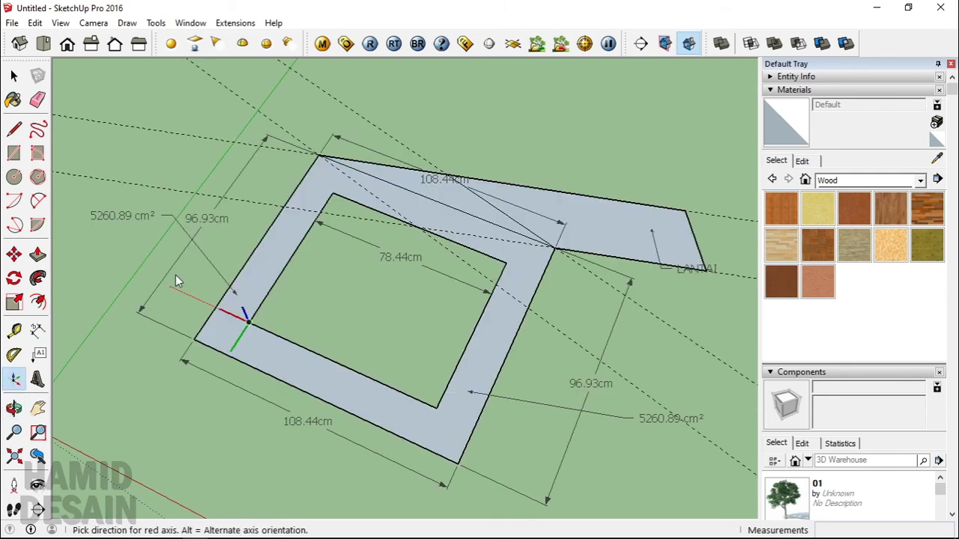
click(283, 276)
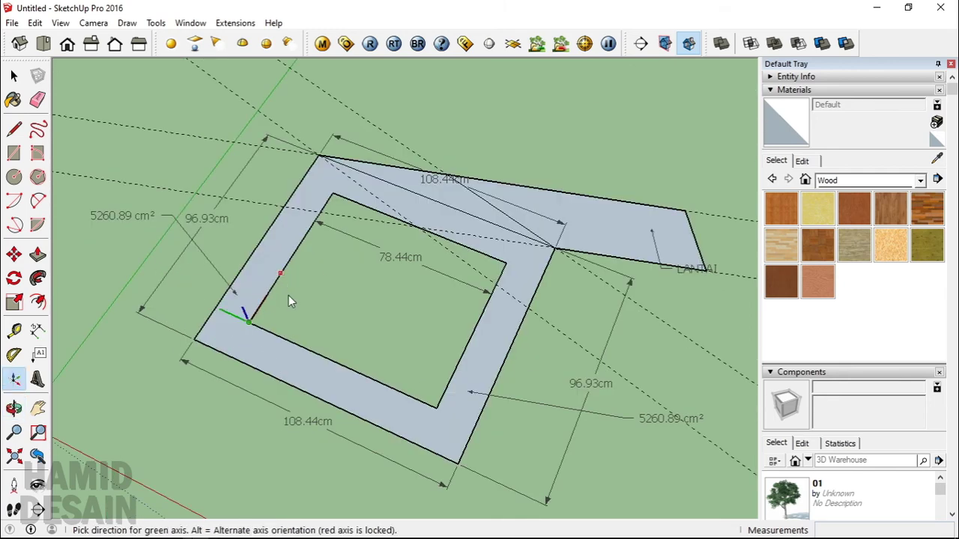
click(240, 341)
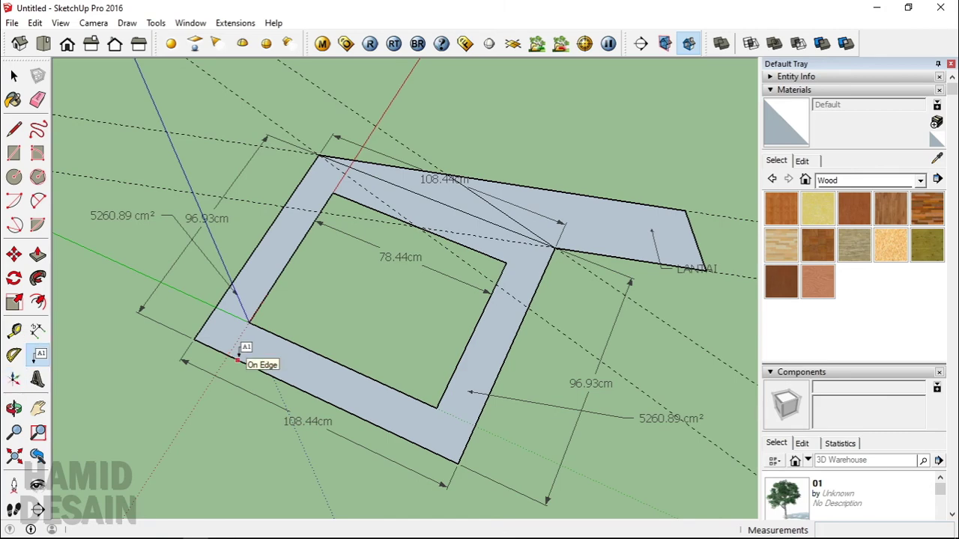
Examine the relocated axes at the frame's inner corner from several angles.
key(o)
drag(220, 300, 143, 240)
middle_drag(312, 379, 380, 299)
scroll(244, 306, up, 1)
scroll(251, 297, up, 2)
key(o)
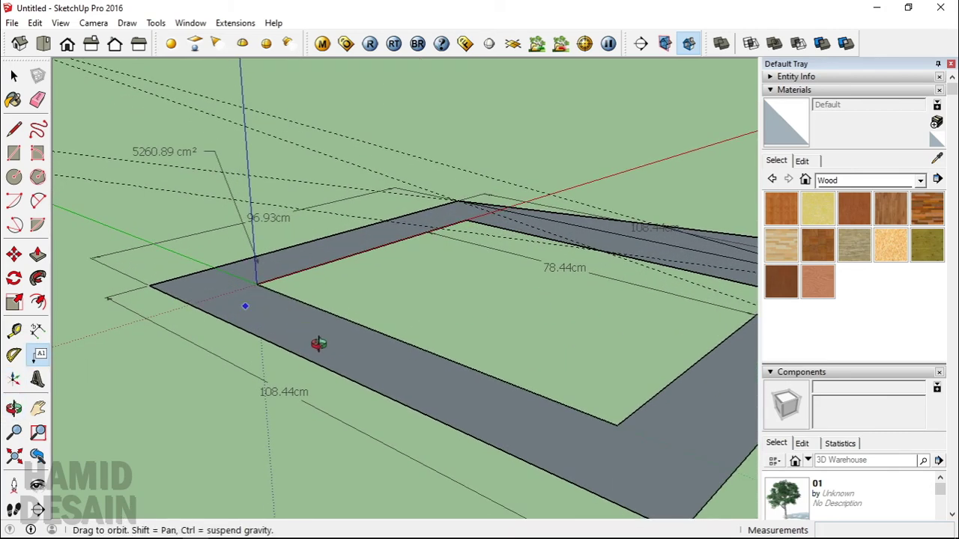
drag(319, 342, 392, 395)
scroll(278, 417, down, 2)
key(t)
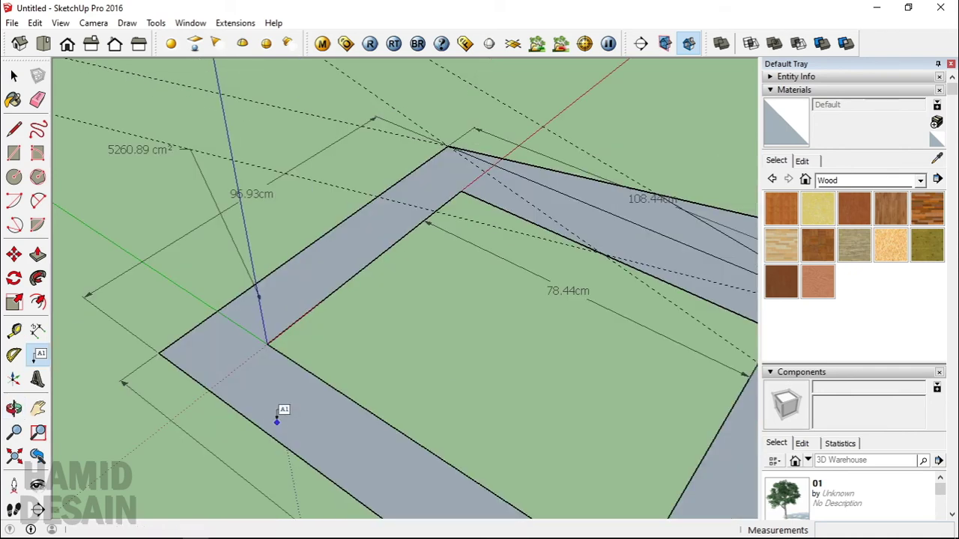
middle_drag(278, 413, 288, 290)
scroll(289, 281, down, 1)
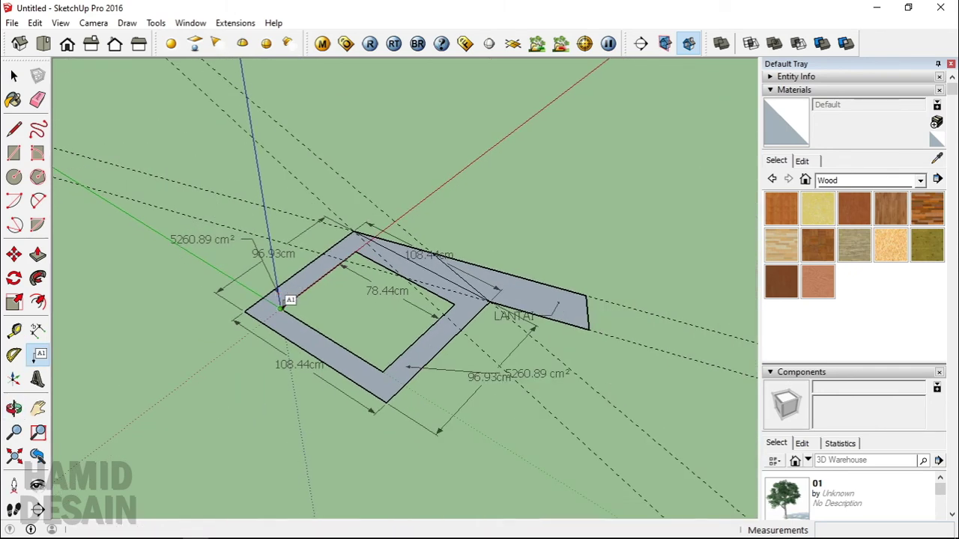
Start a 3D text object and enter PANEL as its text.
scroll(289, 300, up, 2)
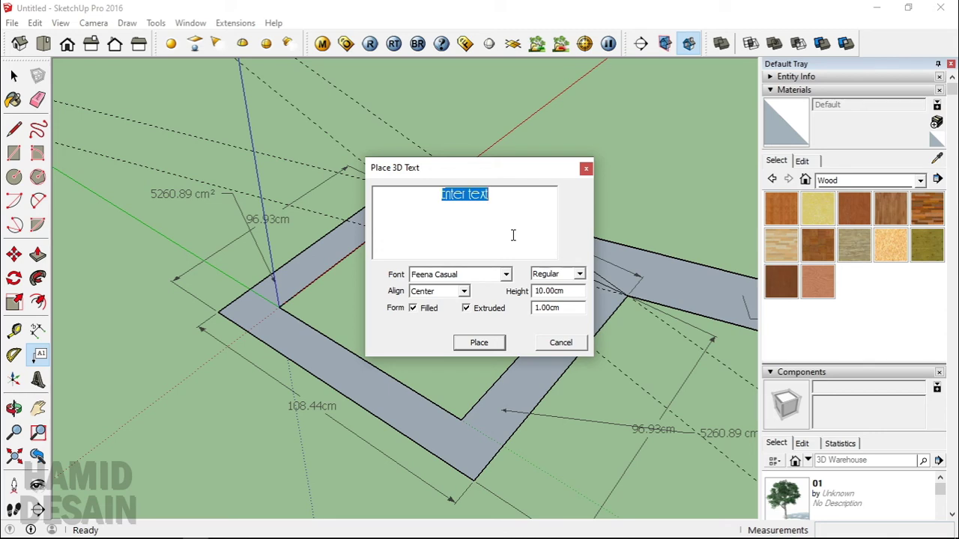
text(PANAJ)
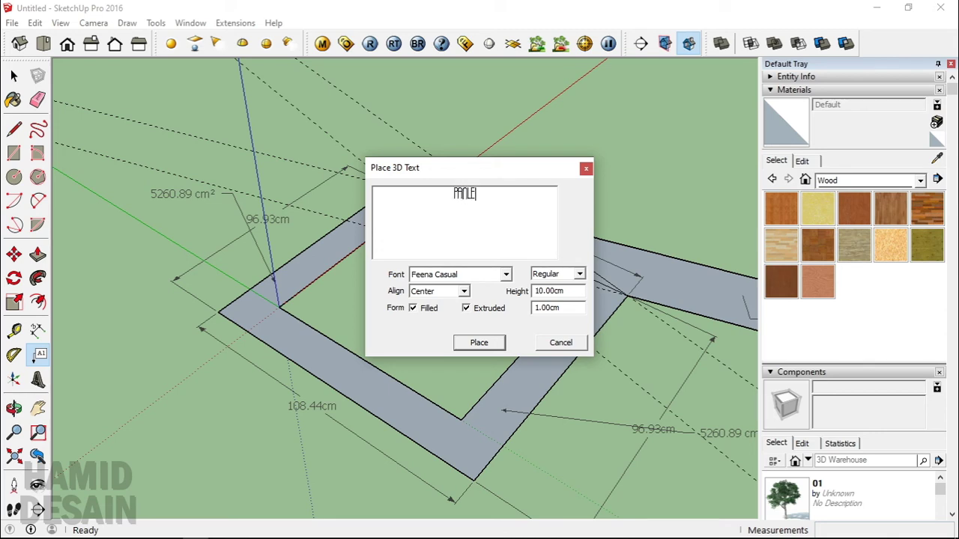
key(BackSpace)
key(BackSpace)
key(BackSpace)
text(NEL)
double_click(482, 191)
Set the 3D text's font to Franklin Gothic Heavy.
click(507, 274)
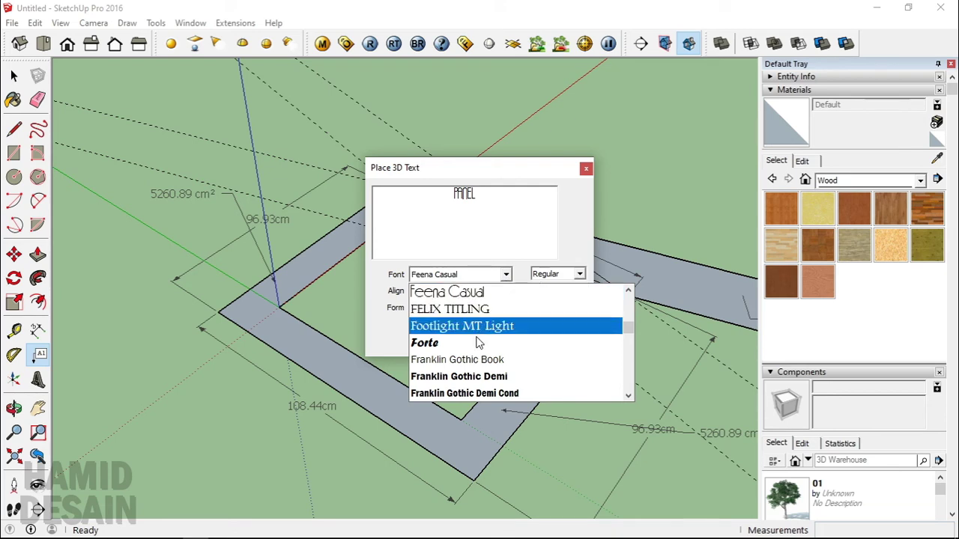
click(479, 342)
click(506, 275)
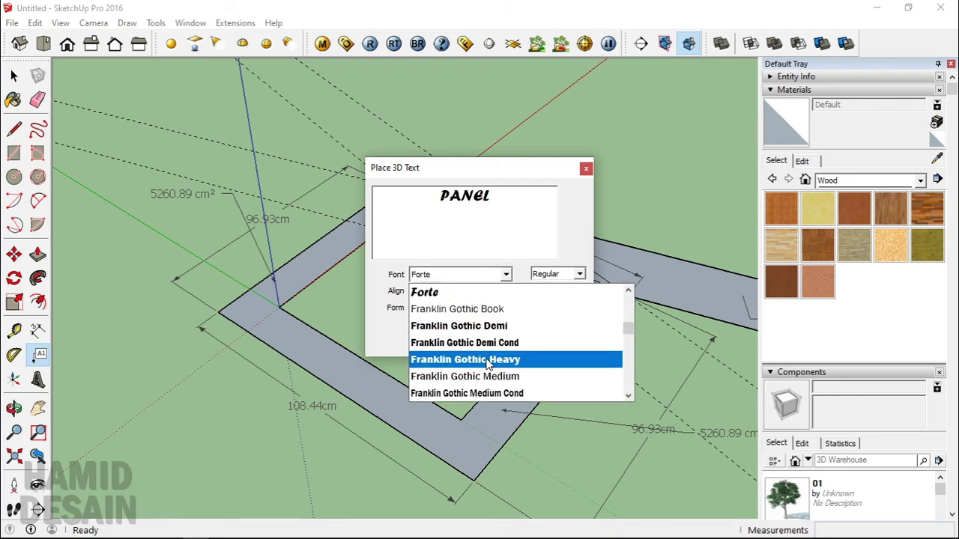
click(488, 362)
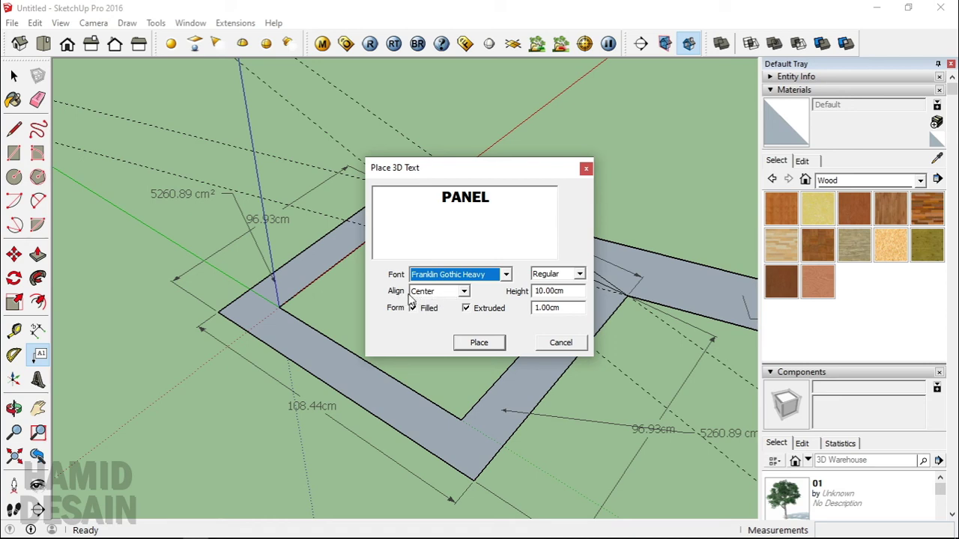
click(464, 291)
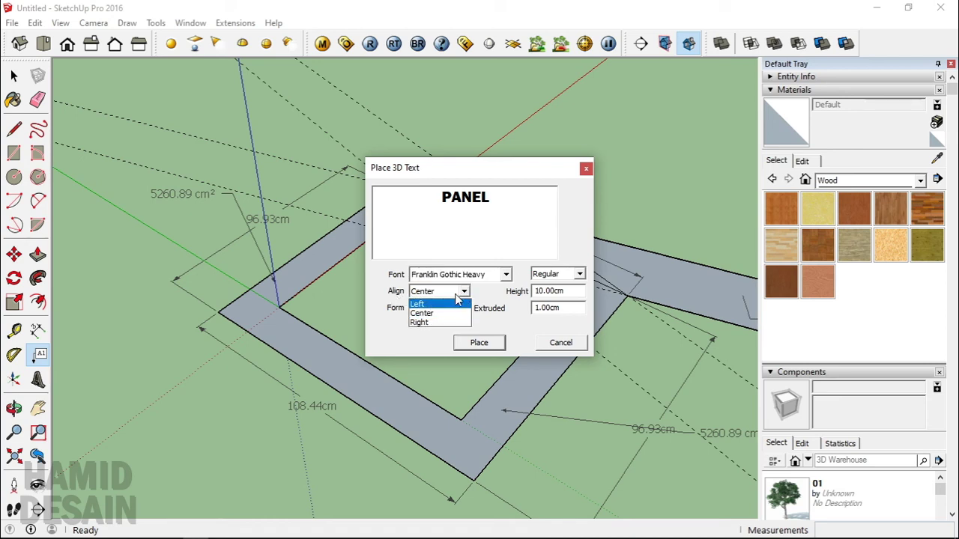
click(466, 292)
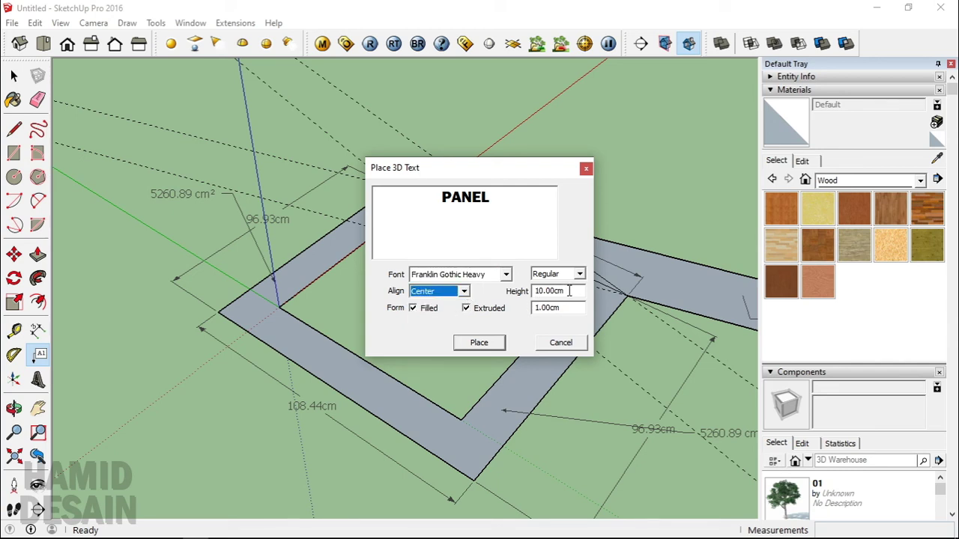
drag(569, 292, 517, 296)
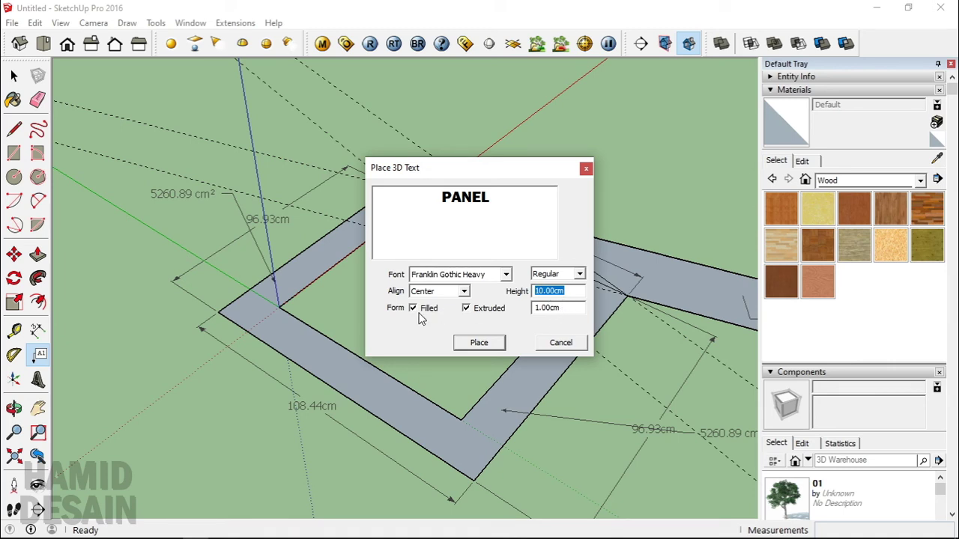
click(467, 309)
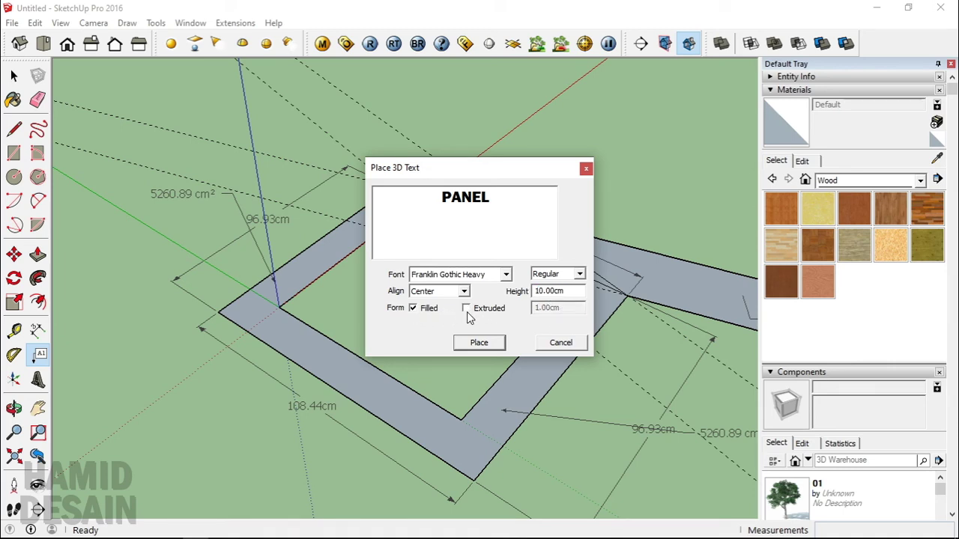
click(467, 309)
Set the 3D text's extrusion to 10 cm and place the text inside the frame's opening.
drag(567, 307, 519, 308)
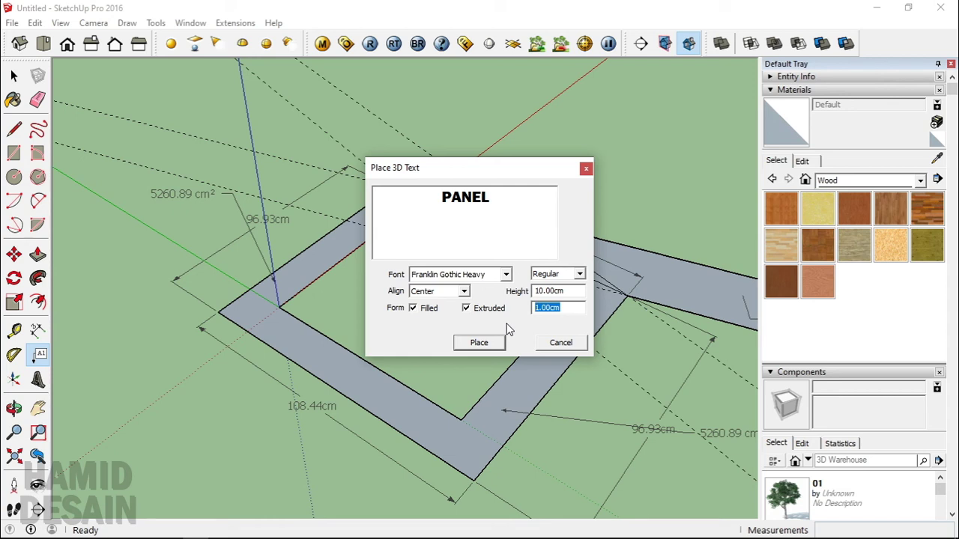
text(10)
key(Return)
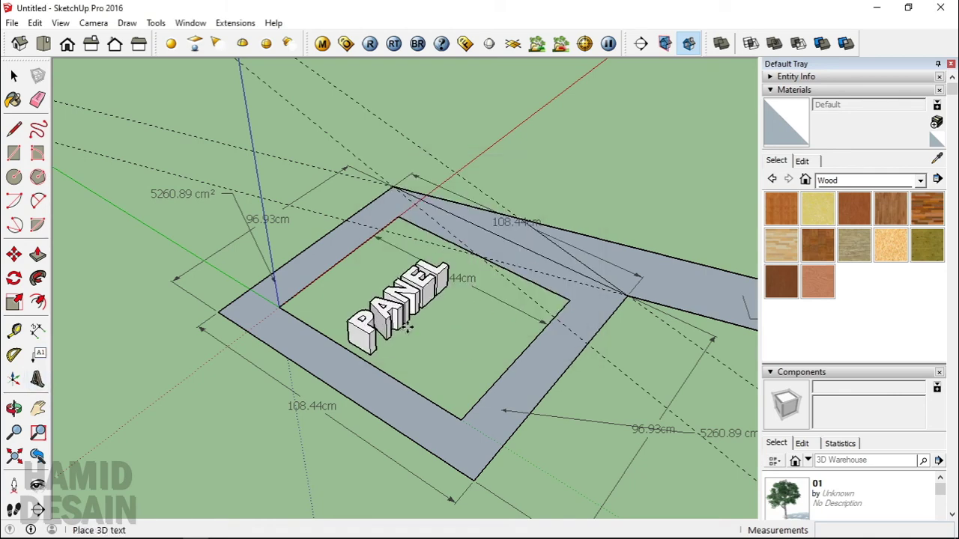
click(394, 311)
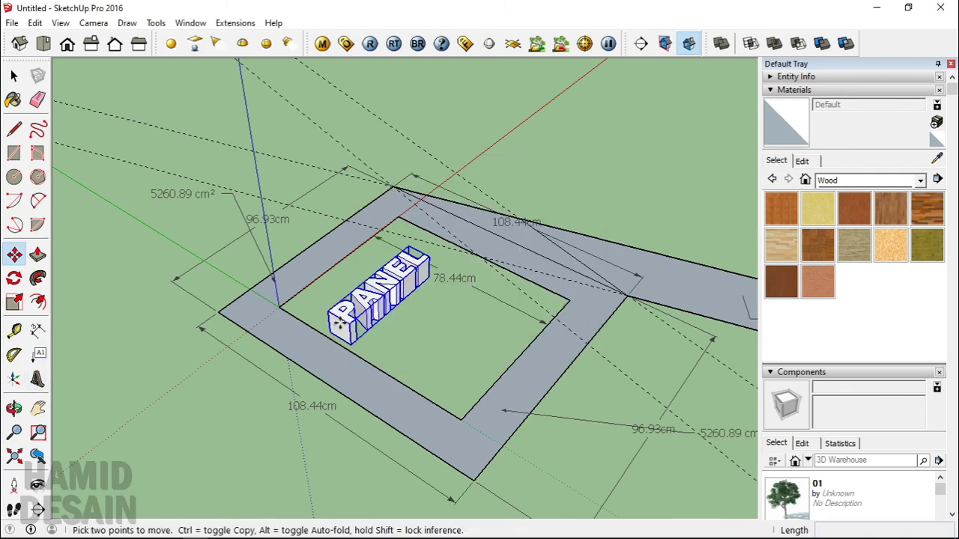
Orbit around the PANEL 3D text and the frame to view them from several angles.
scroll(364, 271, up, 3)
middle_drag(439, 252, 478, 238)
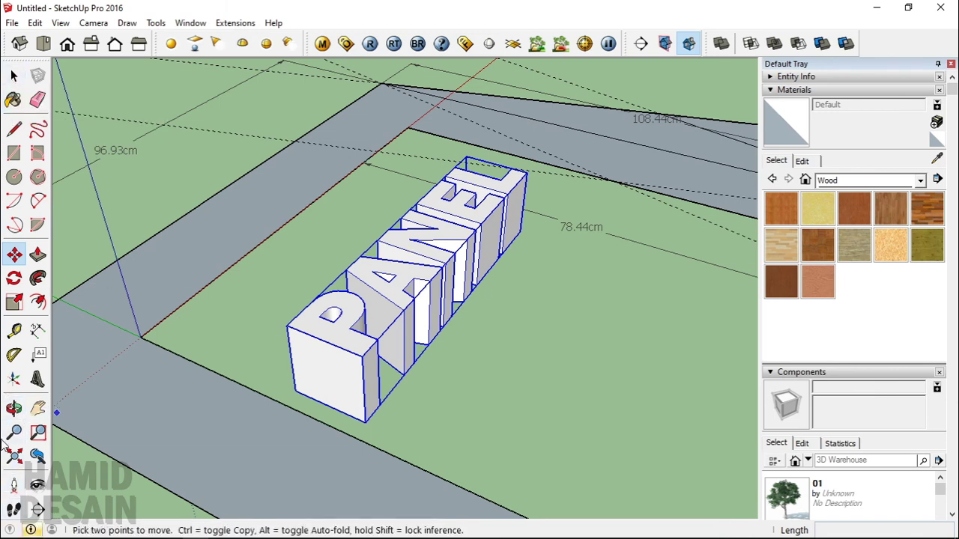
click(14, 409)
drag(159, 342, 456, 349)
drag(313, 366, 293, 306)
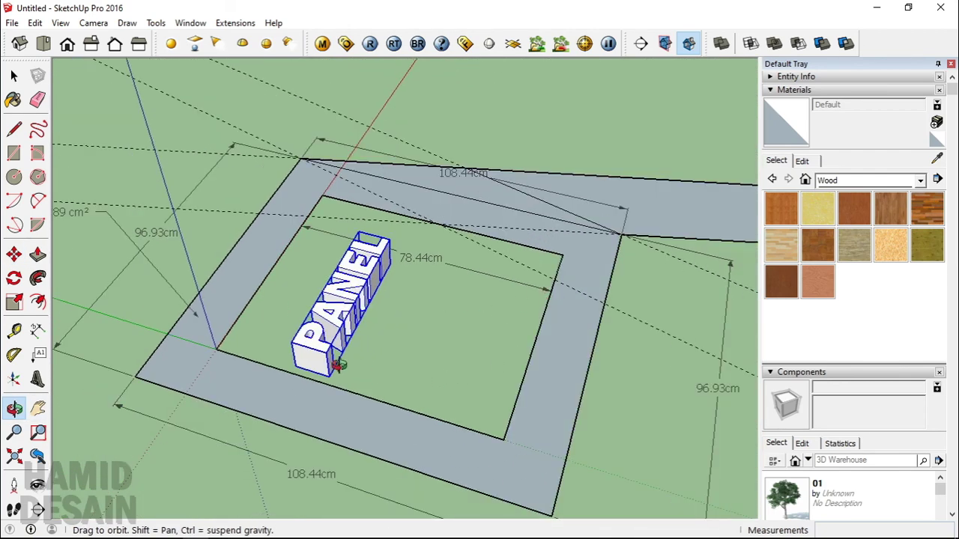
drag(235, 317, 360, 234)
drag(466, 254, 614, 261)
drag(428, 420, 208, 418)
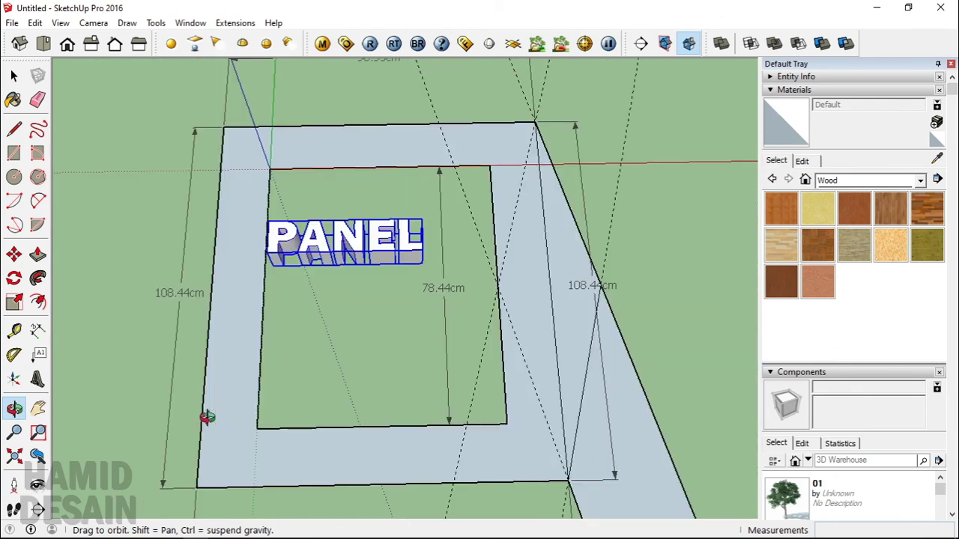
drag(562, 275, 359, 236)
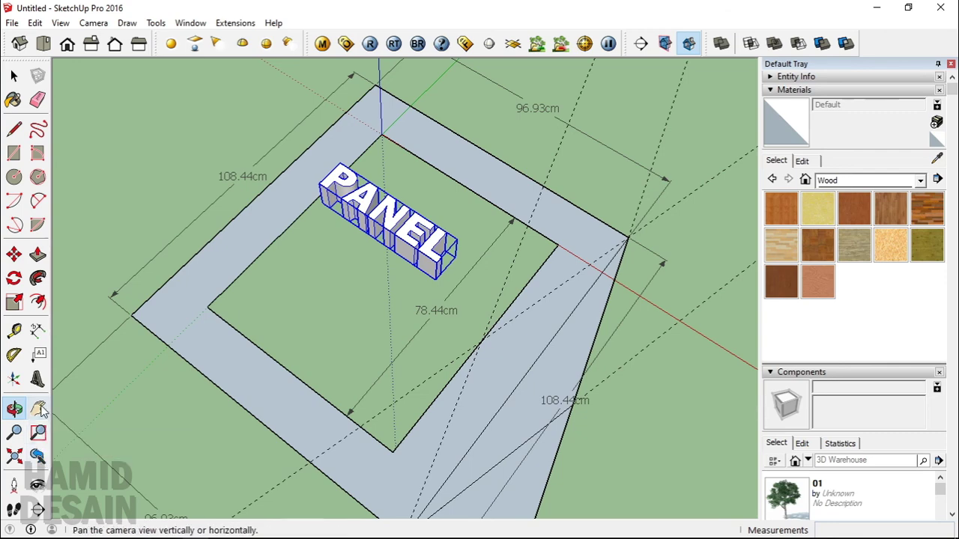
Pan the view back and forth across the frame and the PANEL text.
click(38, 408)
drag(253, 242, 215, 353)
drag(342, 279, 319, 215)
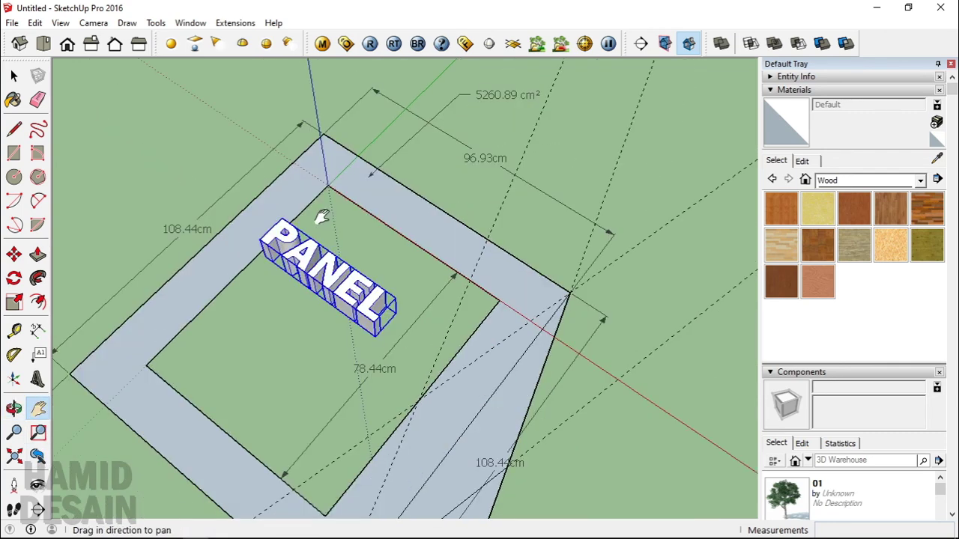
drag(346, 344, 379, 264)
drag(378, 224, 375, 319)
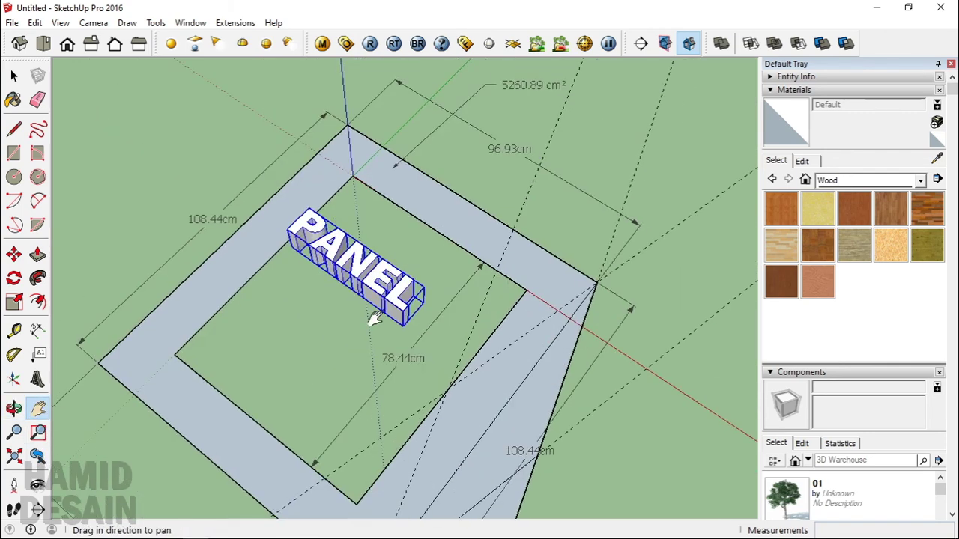
Zoom in and out on the frame and the PANEL text with the Zoom tool.
click(13, 432)
scroll(441, 223, up, 3)
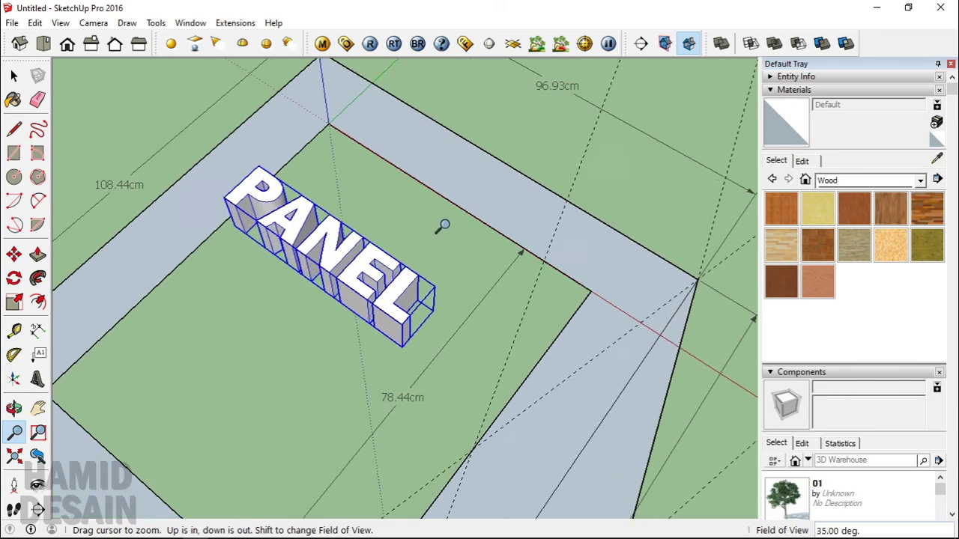
scroll(552, 186, up, 2)
scroll(203, 407, down, 3)
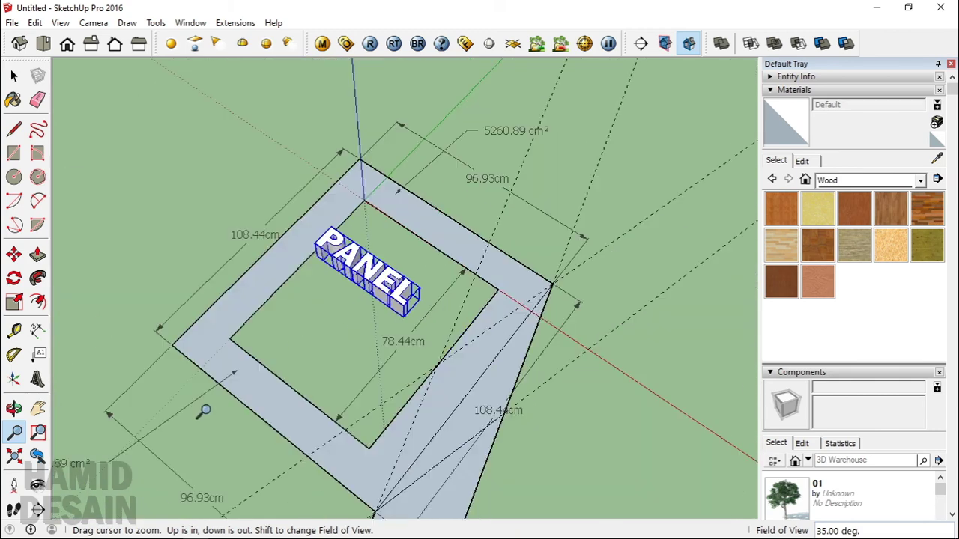
scroll(466, 212, up, 2)
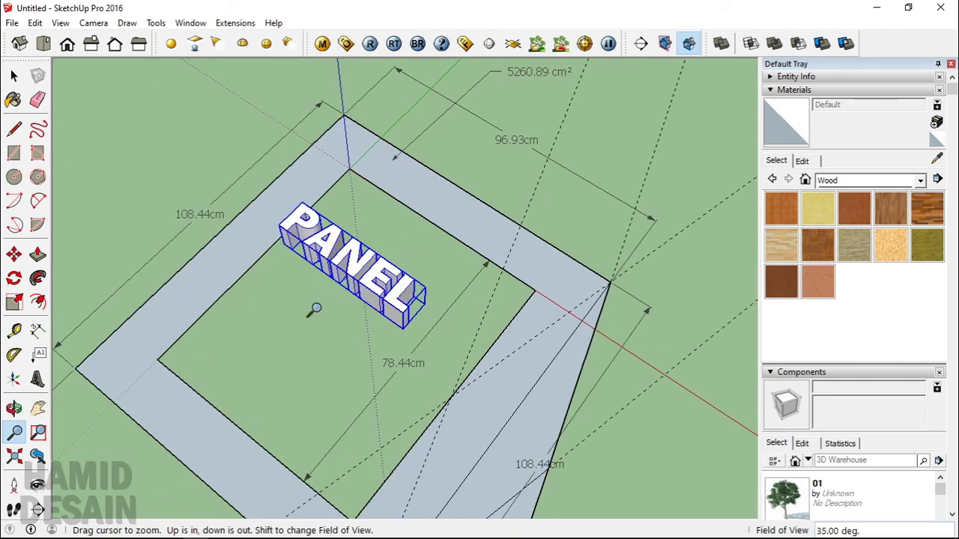
Frame the PANEL text with Zoom Window, and zoom in further on its letter E.
click(39, 435)
drag(271, 193, 451, 358)
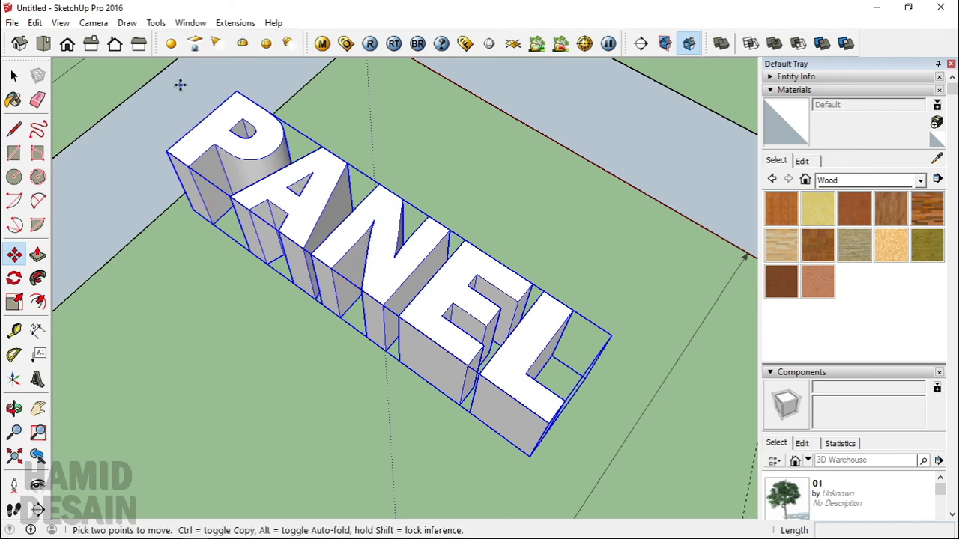
scroll(286, 249, down, 3)
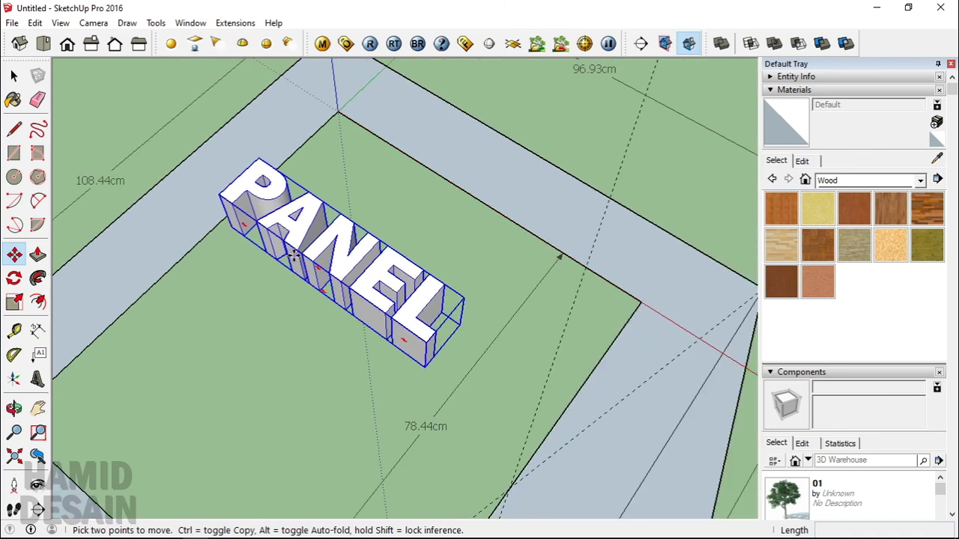
click(39, 436)
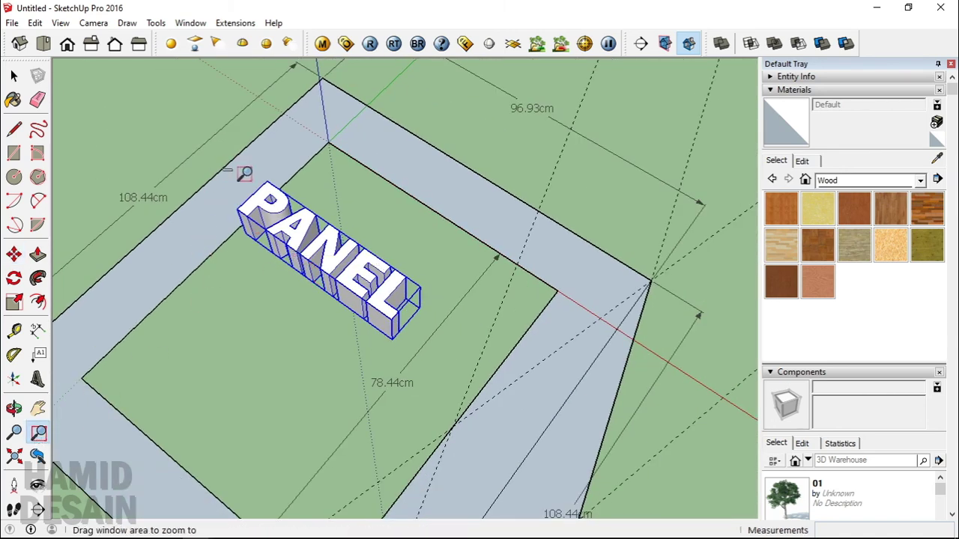
drag(222, 171, 452, 349)
key(ctrl+shift+w)
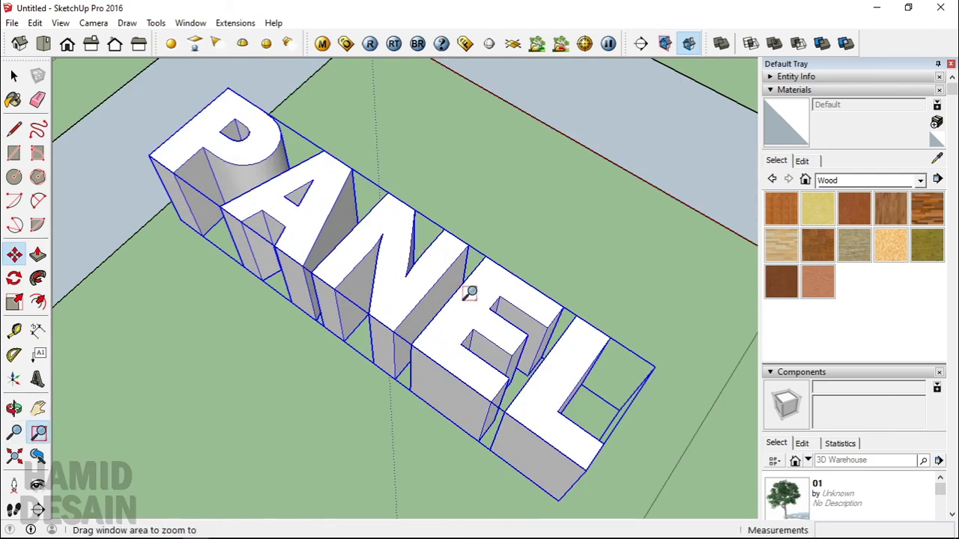
drag(489, 284, 572, 363)
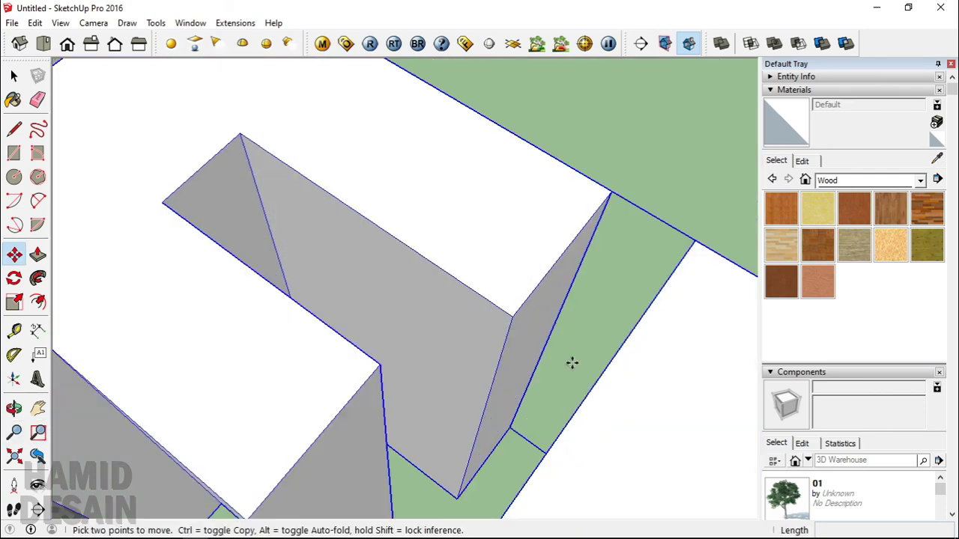
scroll(471, 305, down, 2)
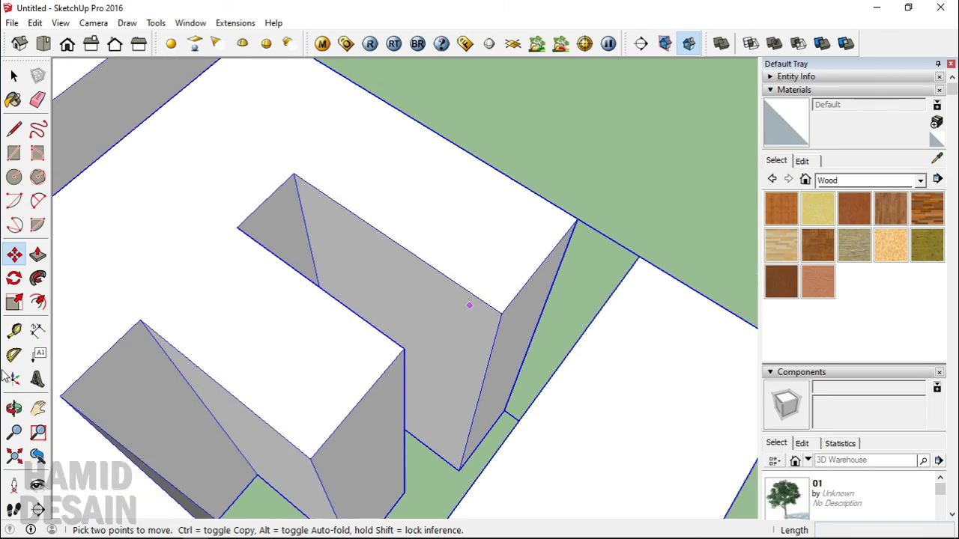
Zoom in and out on the letter E, and fit the whole model in view with Zoom Extents.
click(14, 432)
drag(283, 311, 239, 474)
drag(349, 339, 307, 270)
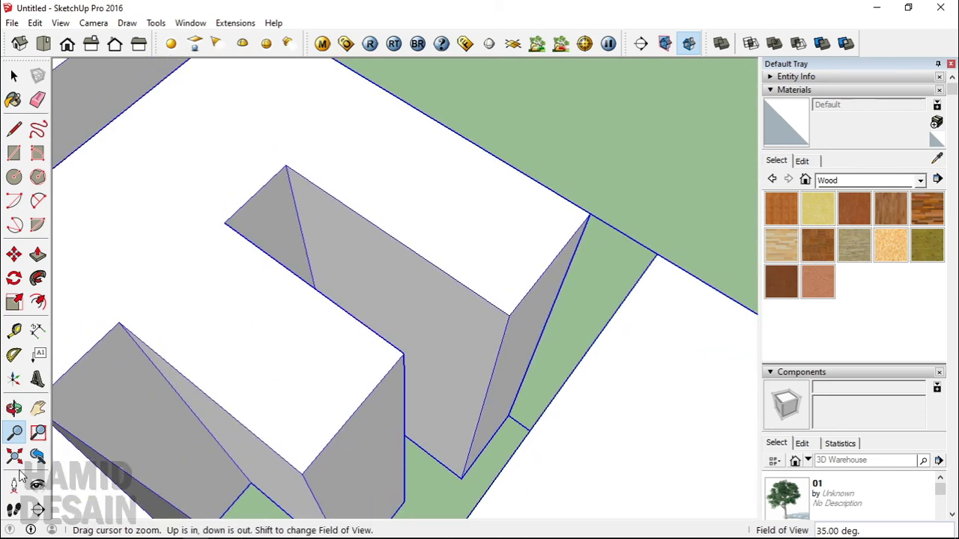
click(14, 456)
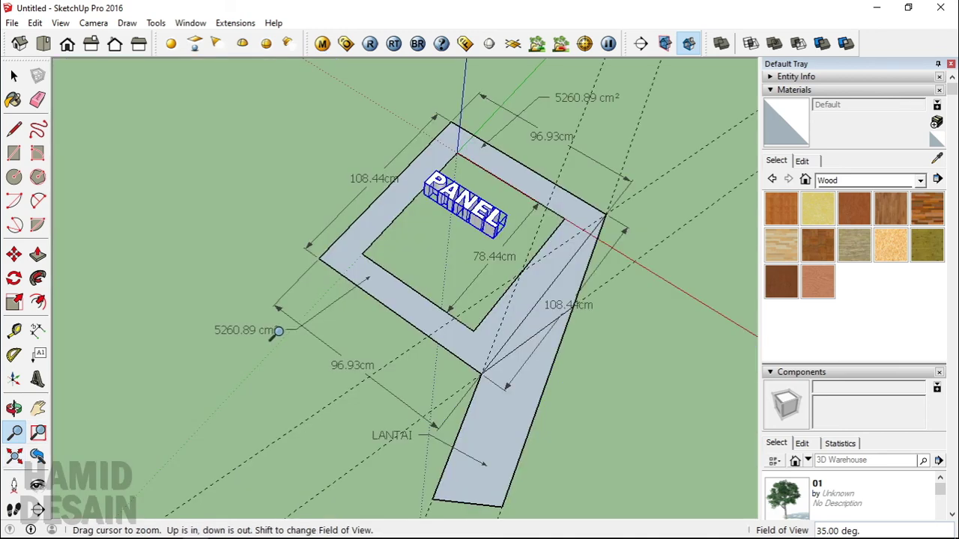
scroll(387, 288, up, 2)
scroll(524, 201, down, 3)
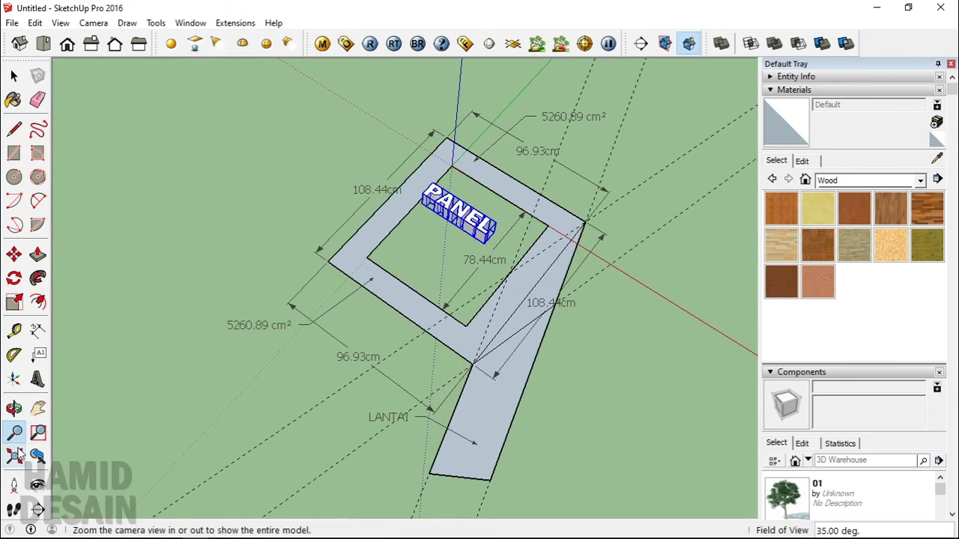
Step back through the previous camera views to the close-up of the whole PANEL text, and deselect the text.
click(37, 456)
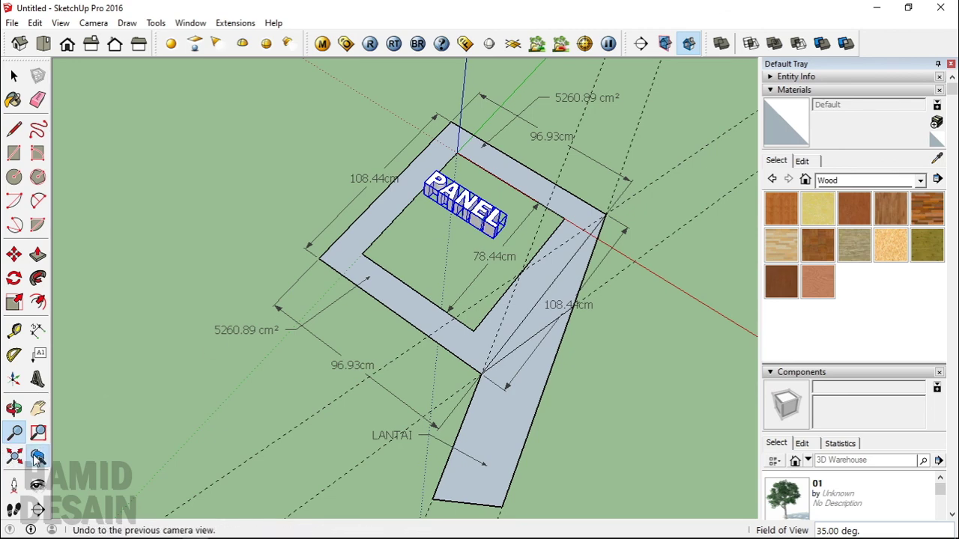
click(38, 456)
click(37, 457)
click(38, 456)
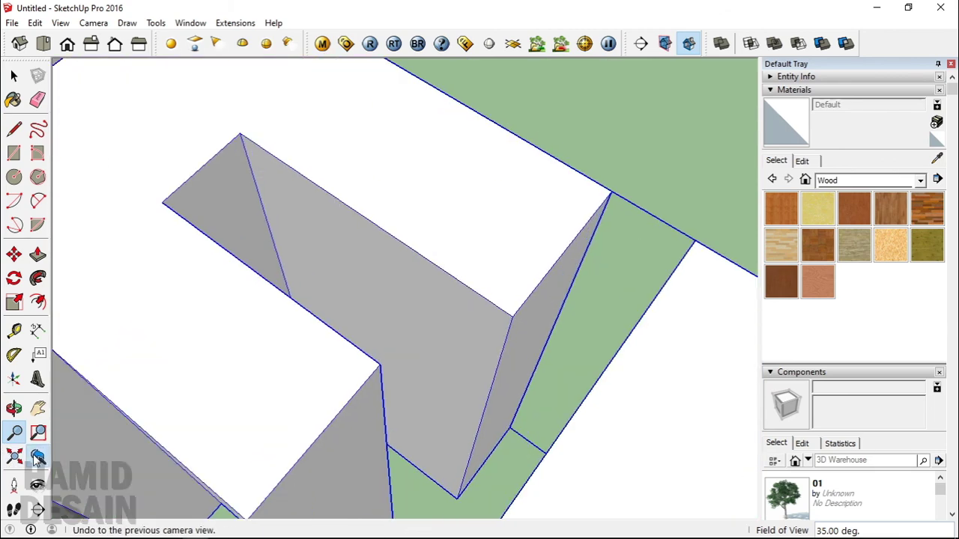
click(38, 456)
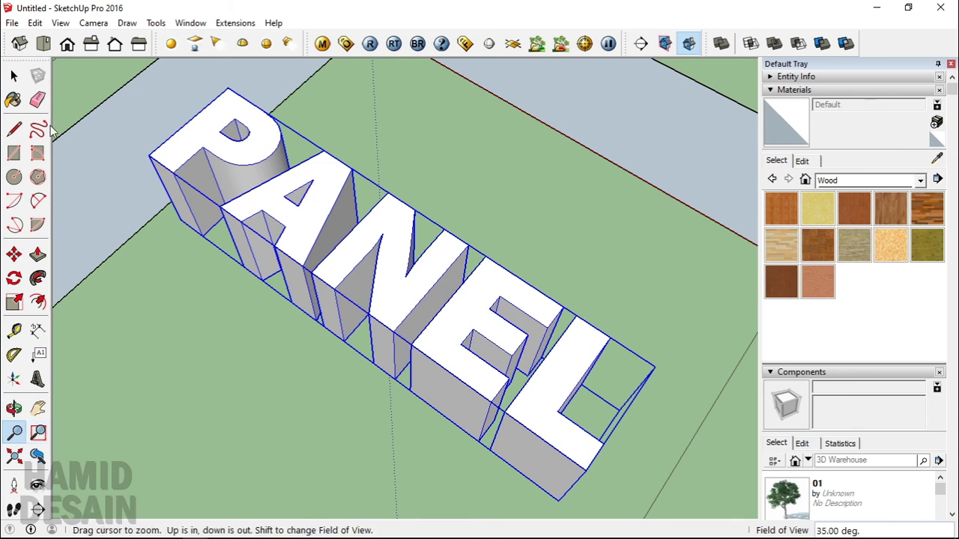
click(13, 76)
click(409, 127)
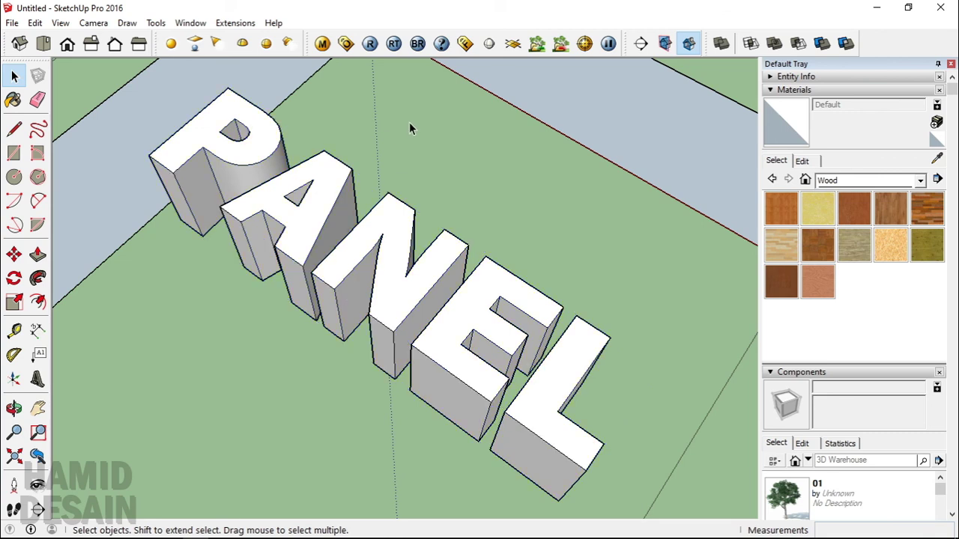